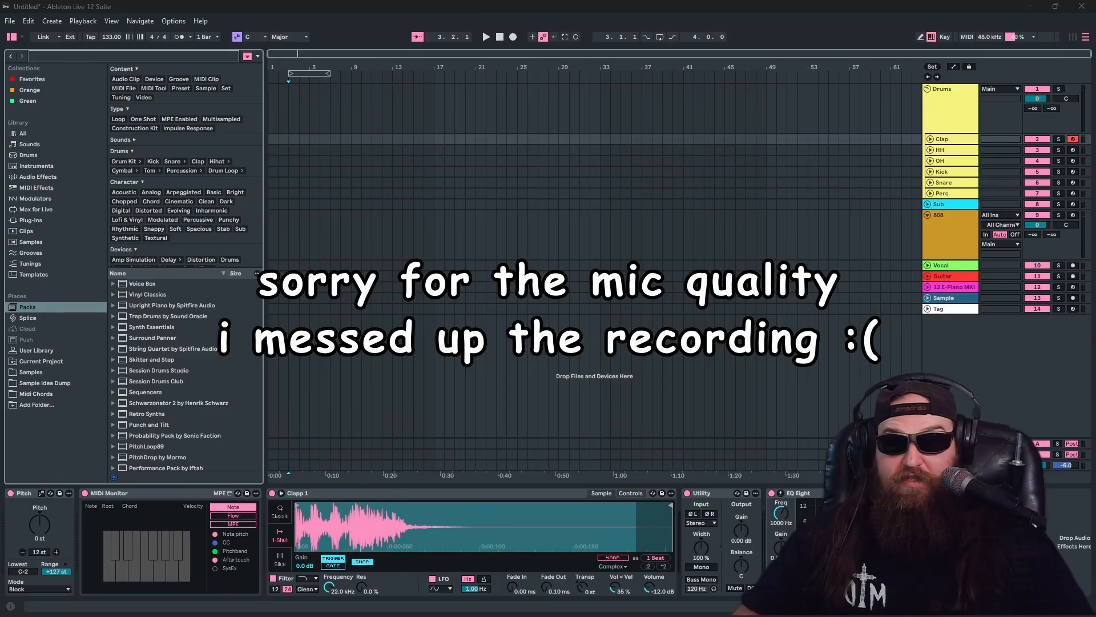
- Search the library for "jungle", filter to drum loops, and add KJ_177_Bonham_jungle_4bar.aif to a new audio track
{"action": "left_click", "coordinate": [55, 62]}
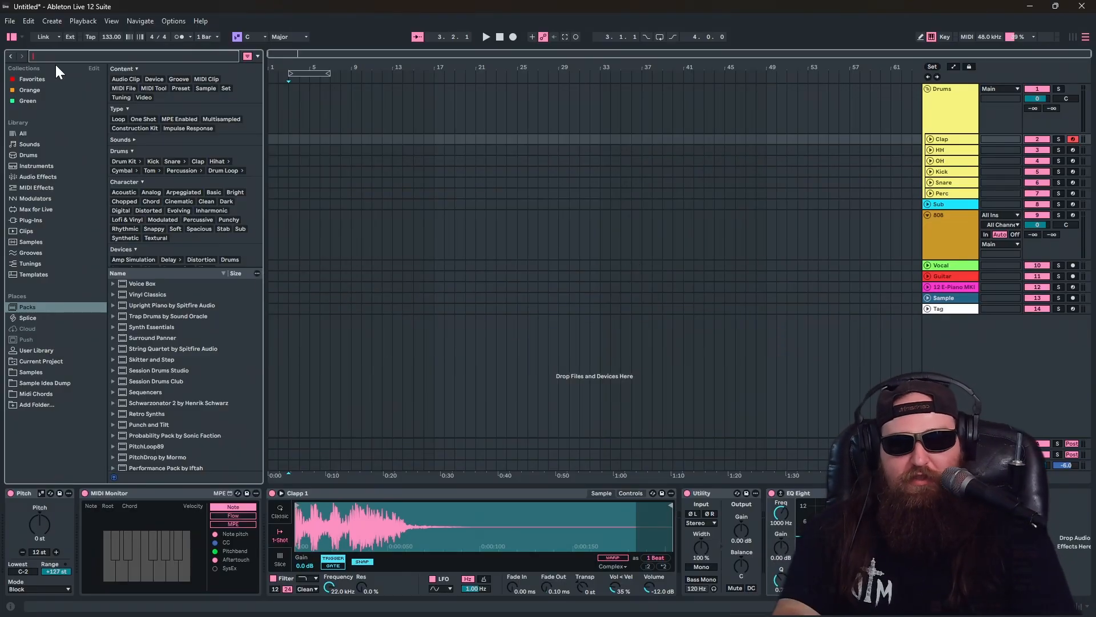
{"action": "type", "text": "jungle"}
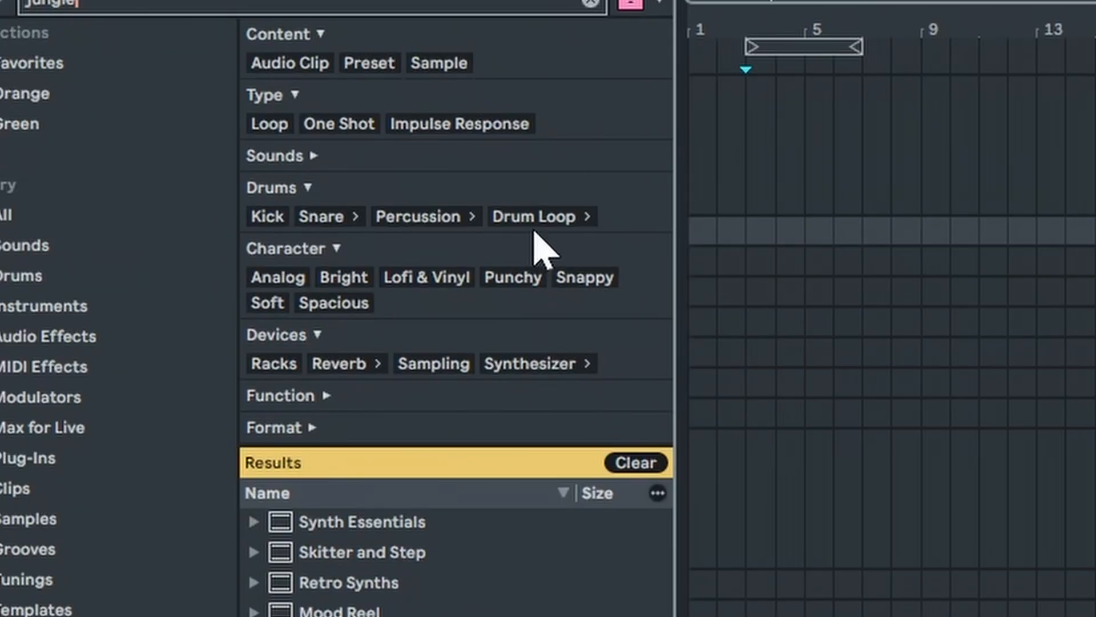
{"action": "left_click", "coordinate": [531, 220]}
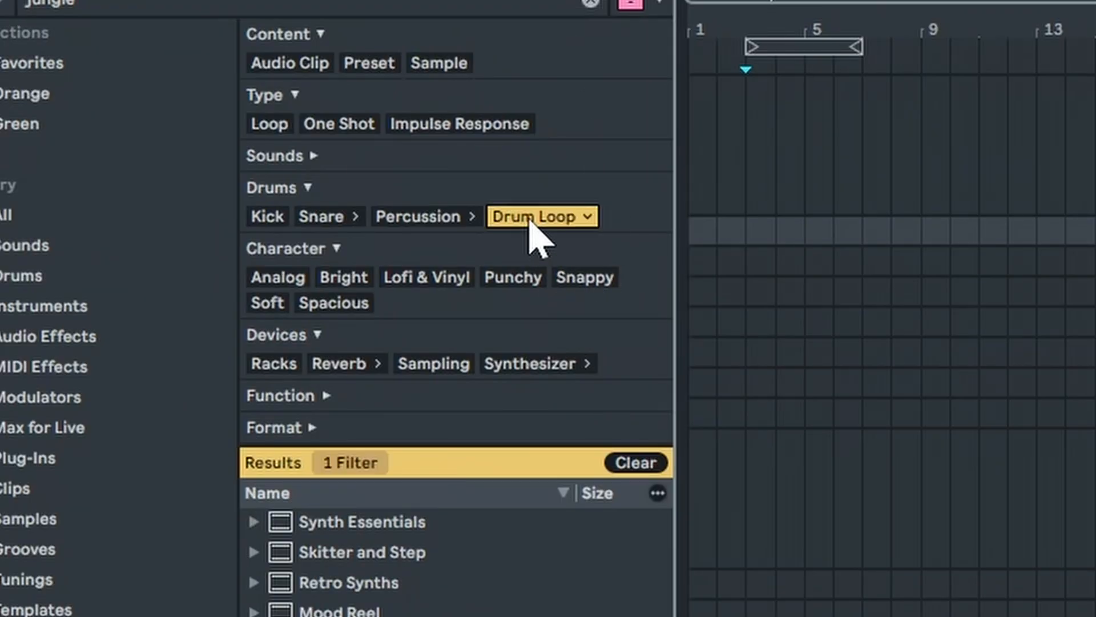
{"action": "left_click", "coordinate": [477, 523]}
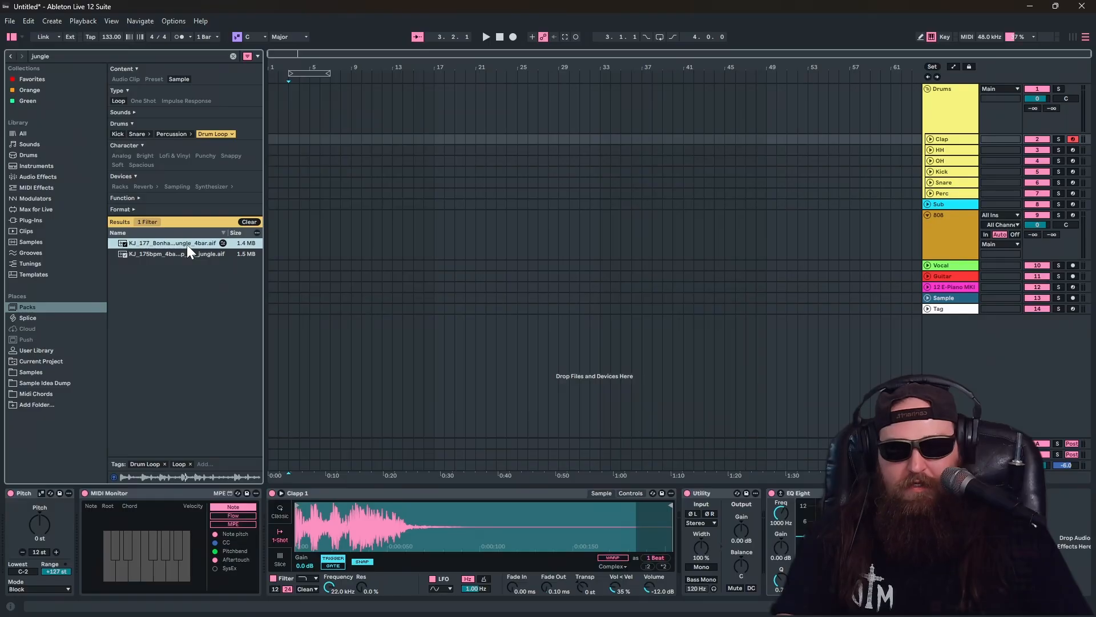
{"action": "double_click", "coordinate": [186, 244]}
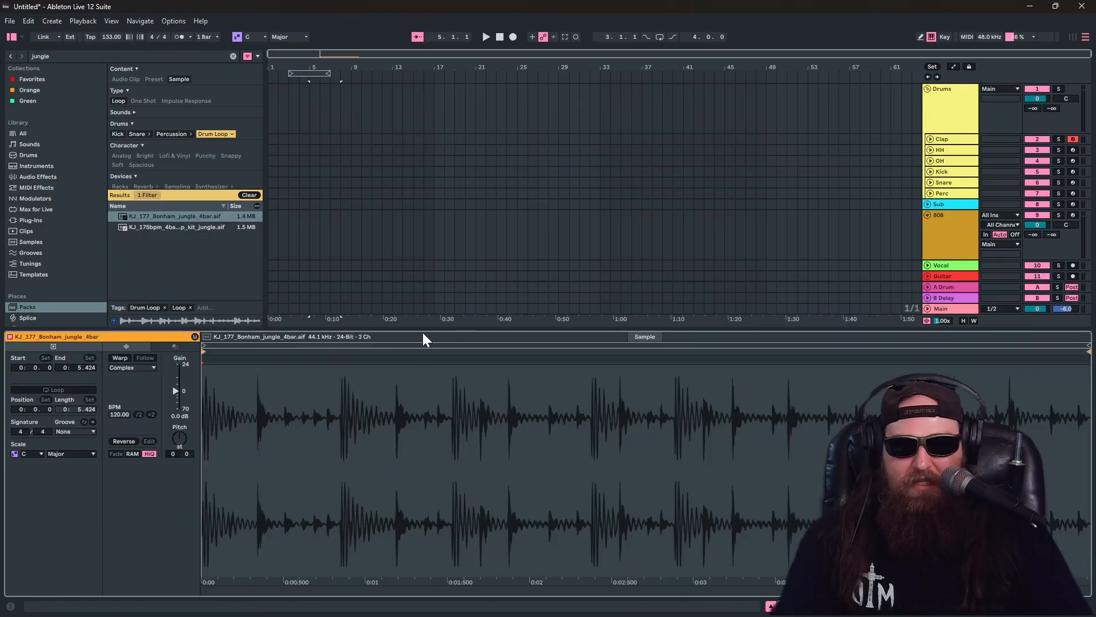
{"action": "left_click_drag", "start_coordinate": [424, 333], "coordinate": [421, 241]}
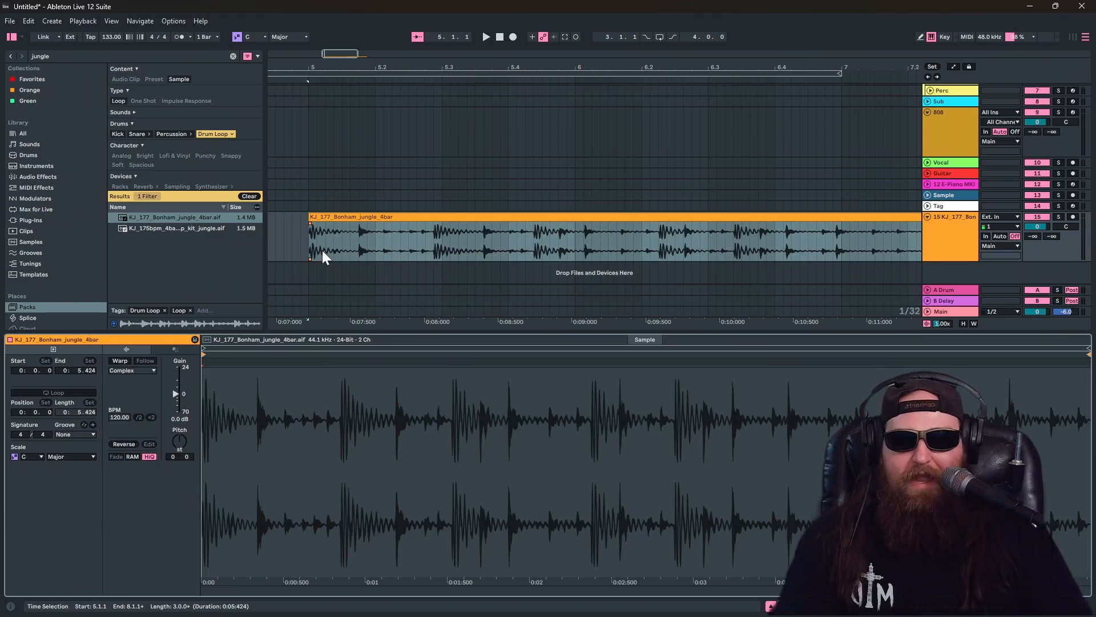
- Select the opening three beats of the drum loop clip at bar 5 and turn on Warp for it
{"action": "left_click", "coordinate": [313, 244]}
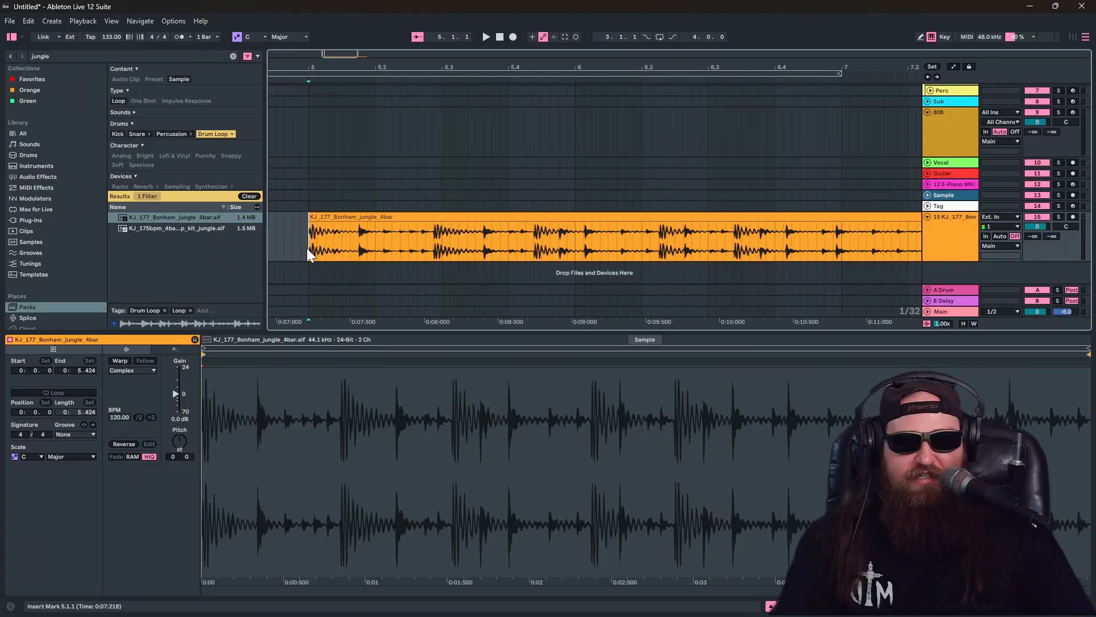
{"action": "left_click_drag", "start_coordinate": [309, 247], "coordinate": [506, 247]}
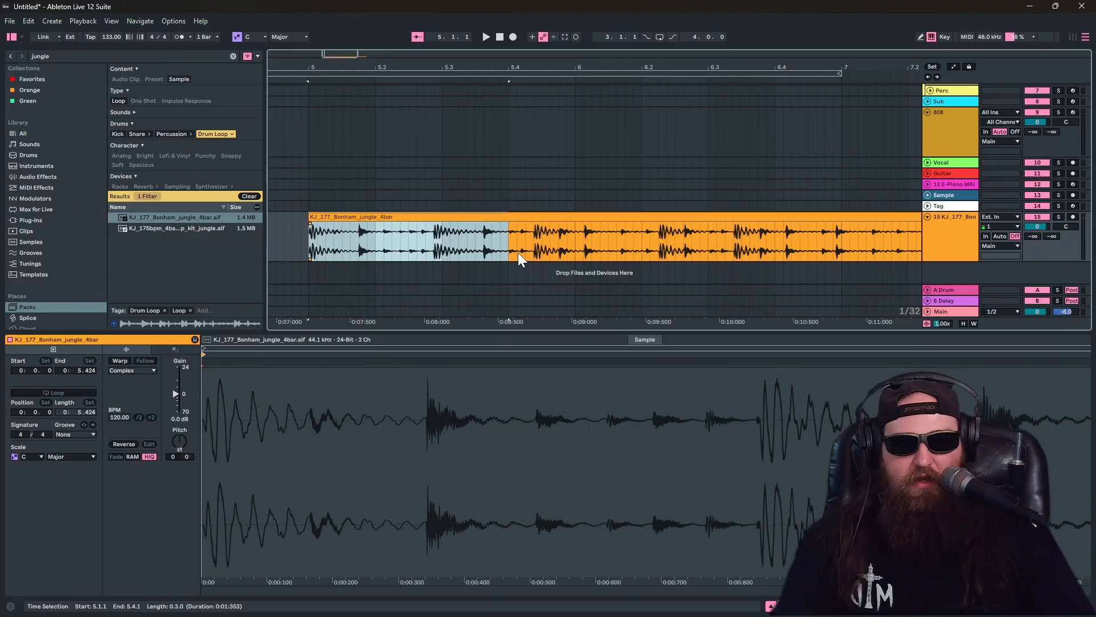
{"action": "scroll", "coordinate": [517, 250], "scroll_direction": "left", "scroll_amount": 3}
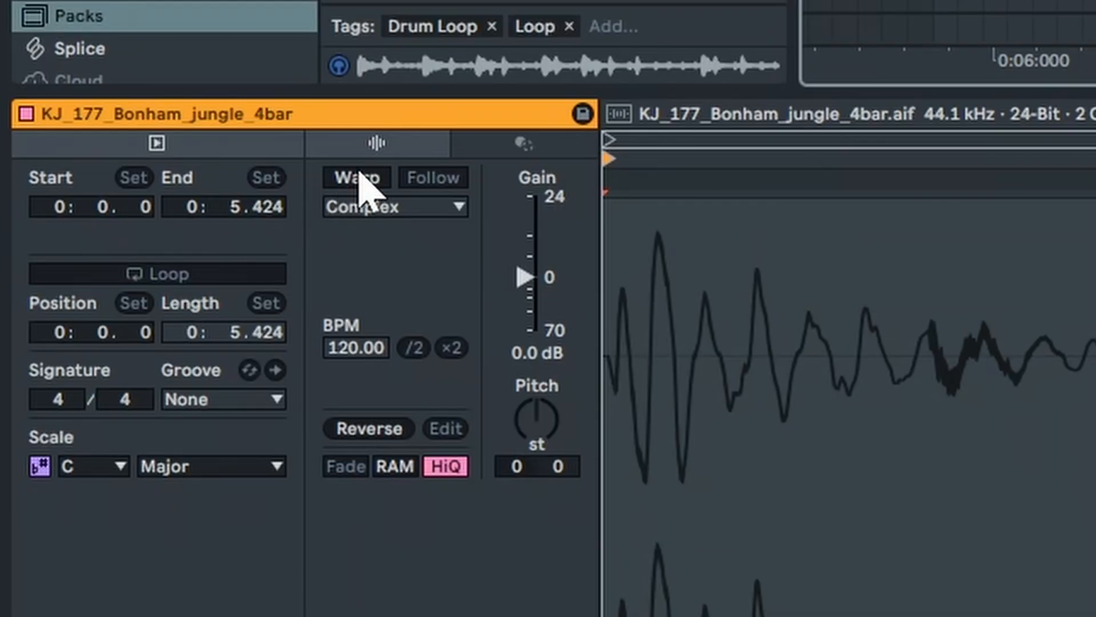
{"action": "left_click", "coordinate": [357, 177]}
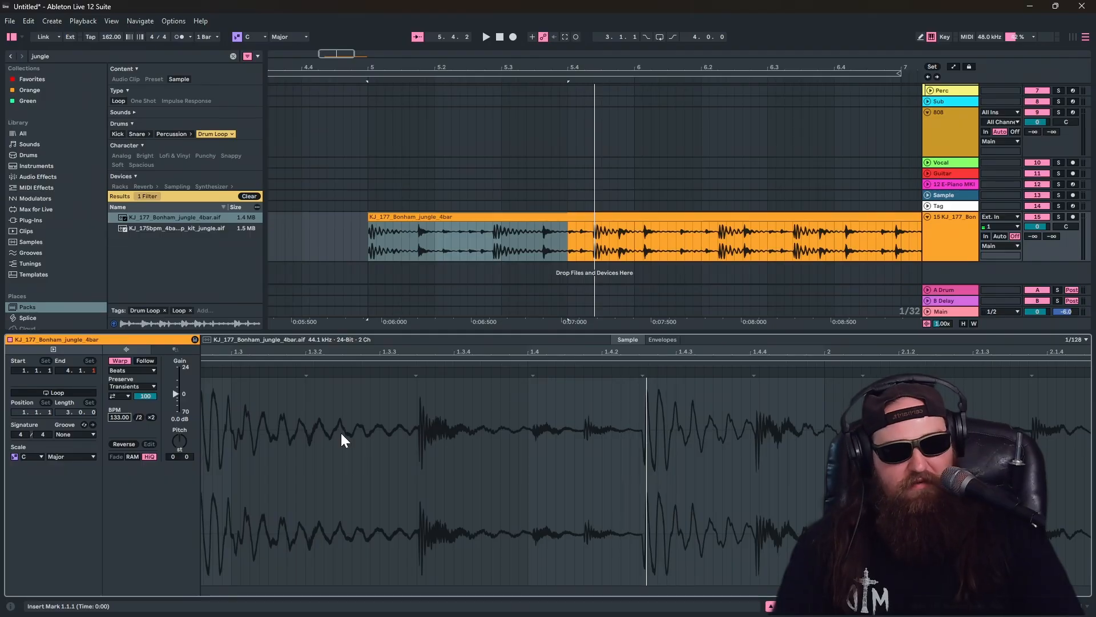
- Arrange slices of the Bonham loop as four back-to-back clips from bar 3 to bar 7 and play them
{"action": "left_click", "coordinate": [372, 245]}
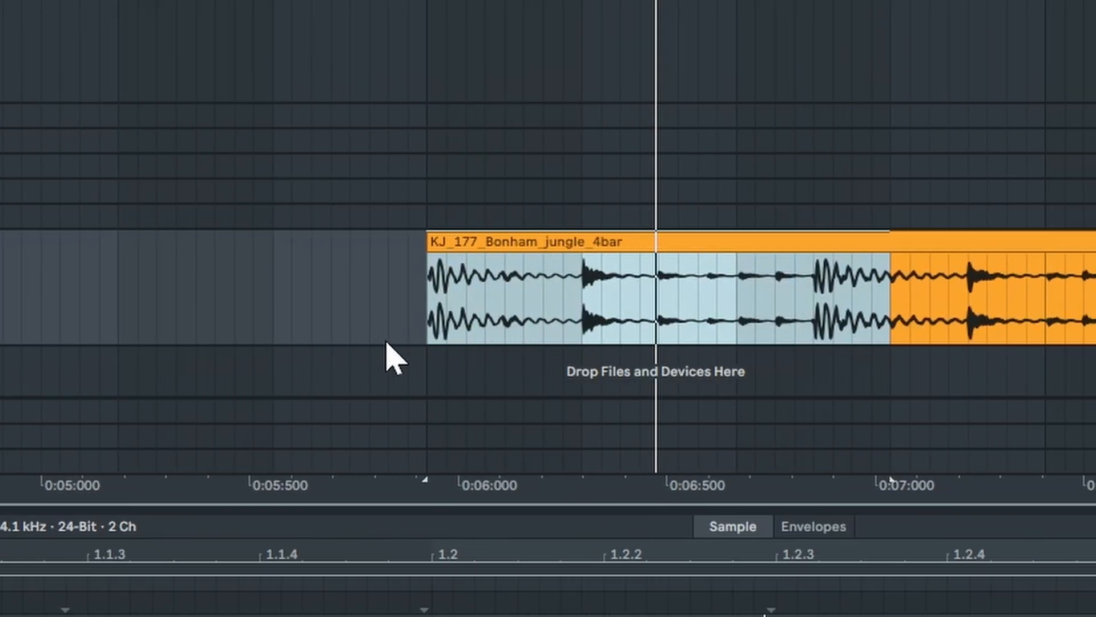
{"action": "scroll", "coordinate": [380, 281], "scroll_direction": "down", "scroll_amount": 3}
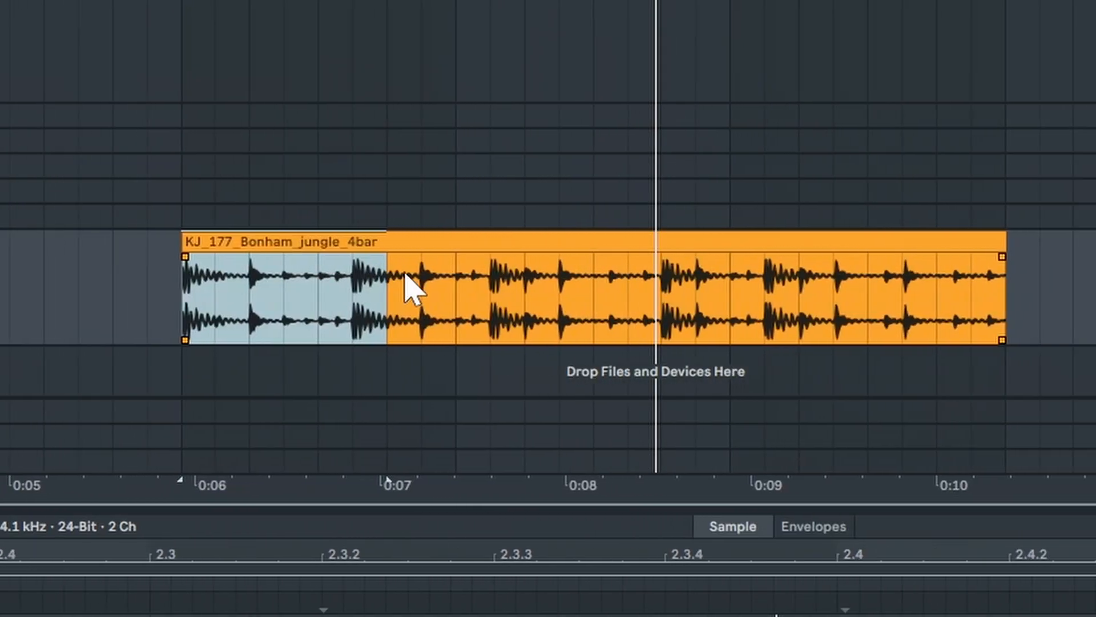
{"action": "left_click", "coordinate": [656, 294]}
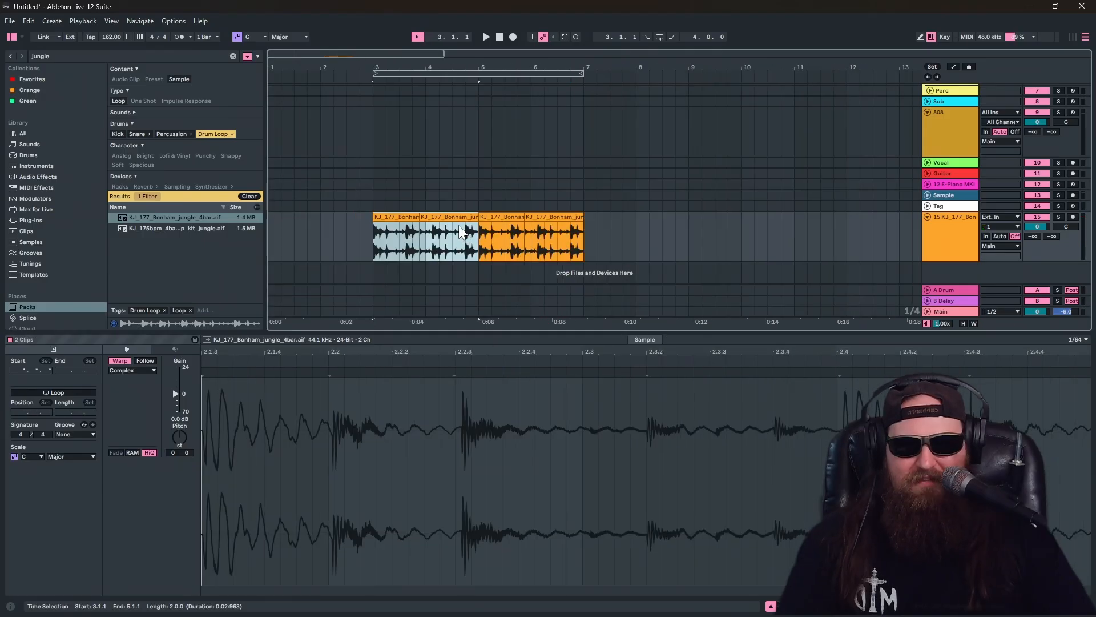
{"action": "key", "text": "space"}
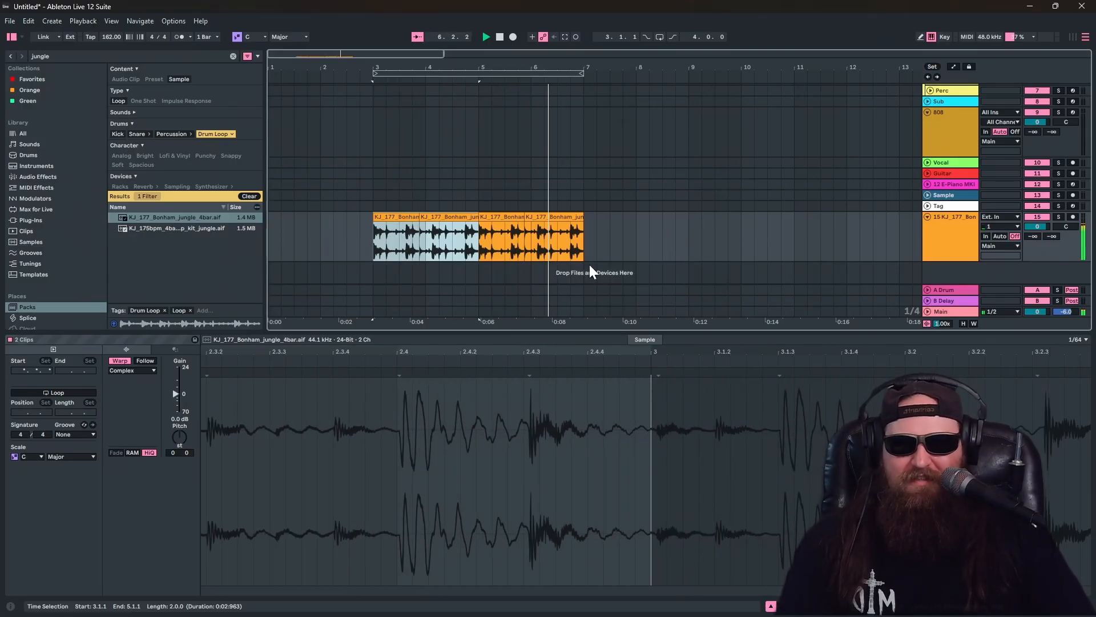
{"action": "left_click", "coordinate": [549, 217]}
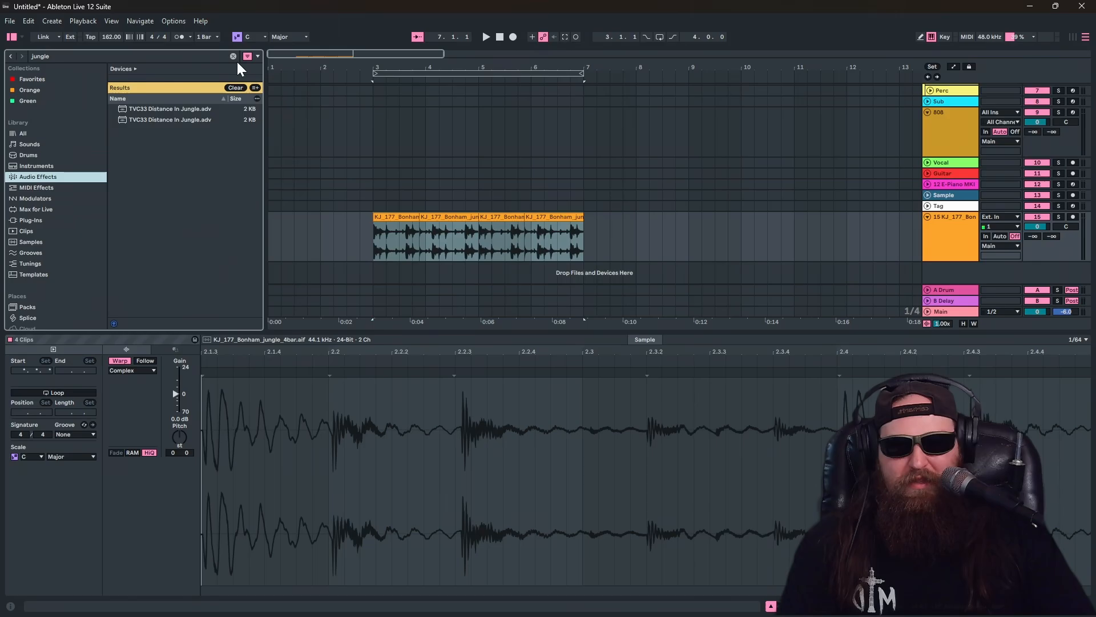
- Find the Polarity-MD plug-in by searching "pol" and add it to the Bonham jungle loop track
{"action": "left_click", "coordinate": [234, 56]}
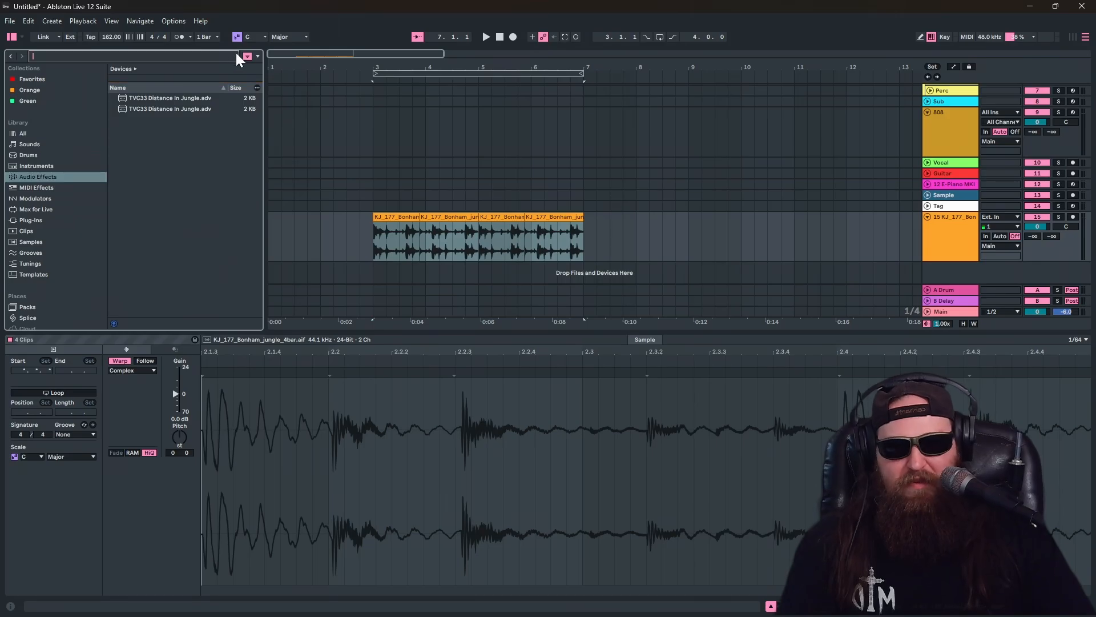
{"action": "type", "text": "pol"}
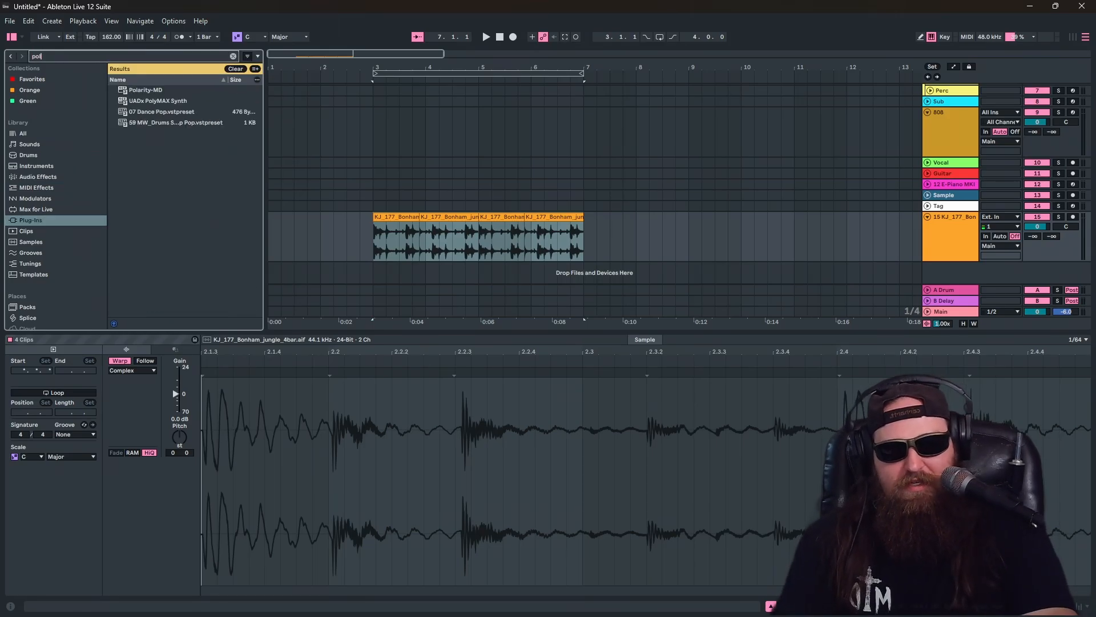
{"action": "left_click_drag", "start_coordinate": [145, 89], "coordinate": [985, 341]}
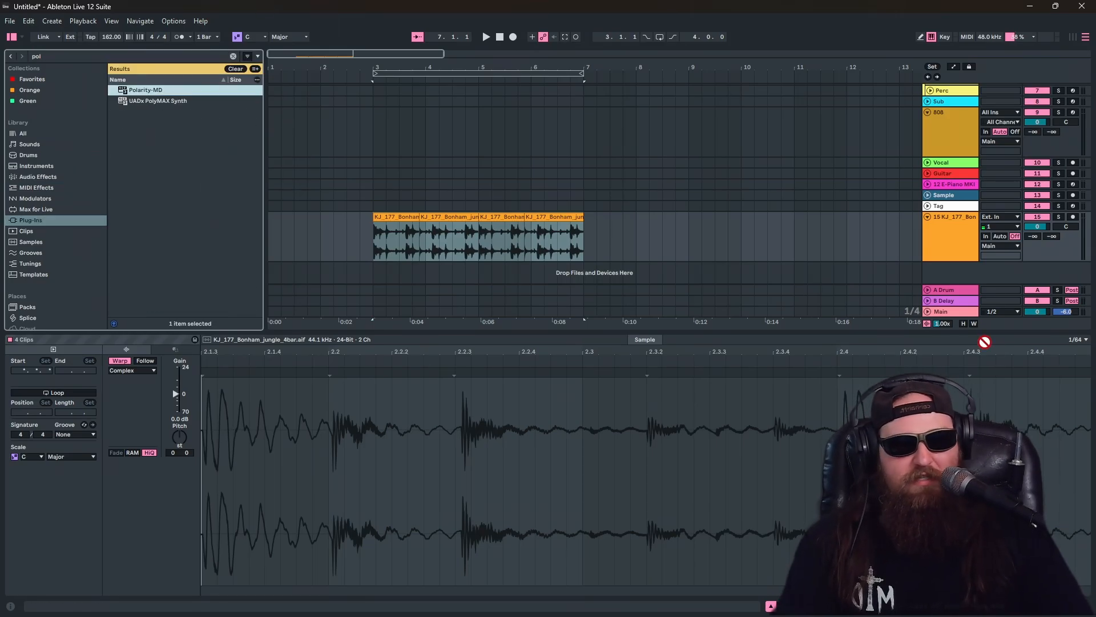
{"action": "left_click_drag", "start_coordinate": [945, 244], "coordinate": [944, 243]}
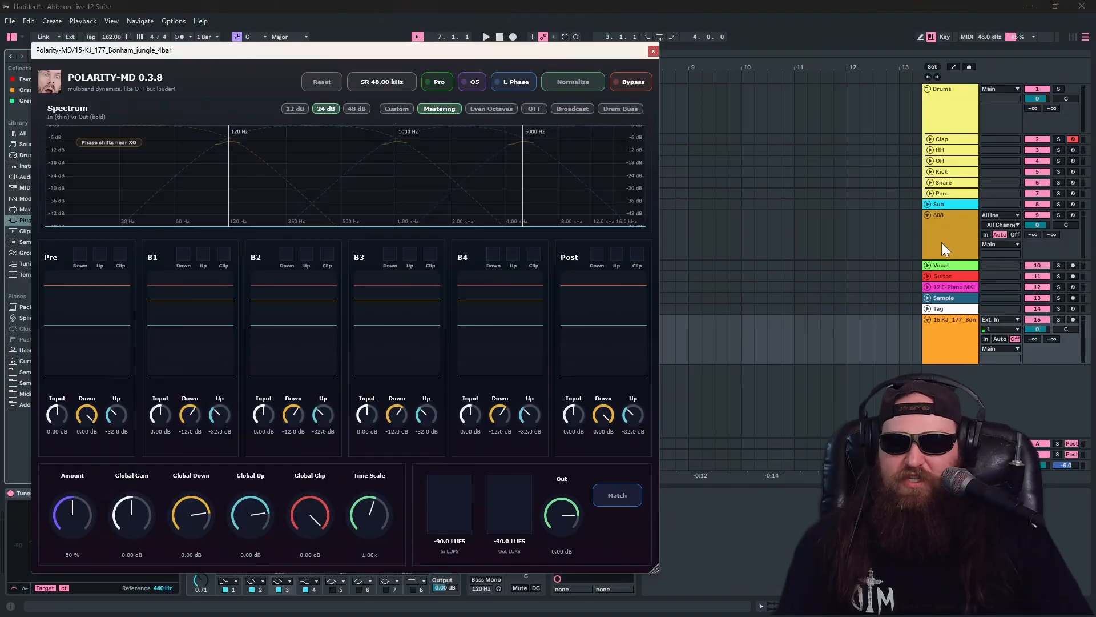
- Choose the Drum Buss preset in Polarity-MD and play the drum loop through it
{"action": "left_click_drag", "start_coordinate": [161, 54], "coordinate": [217, 47]}
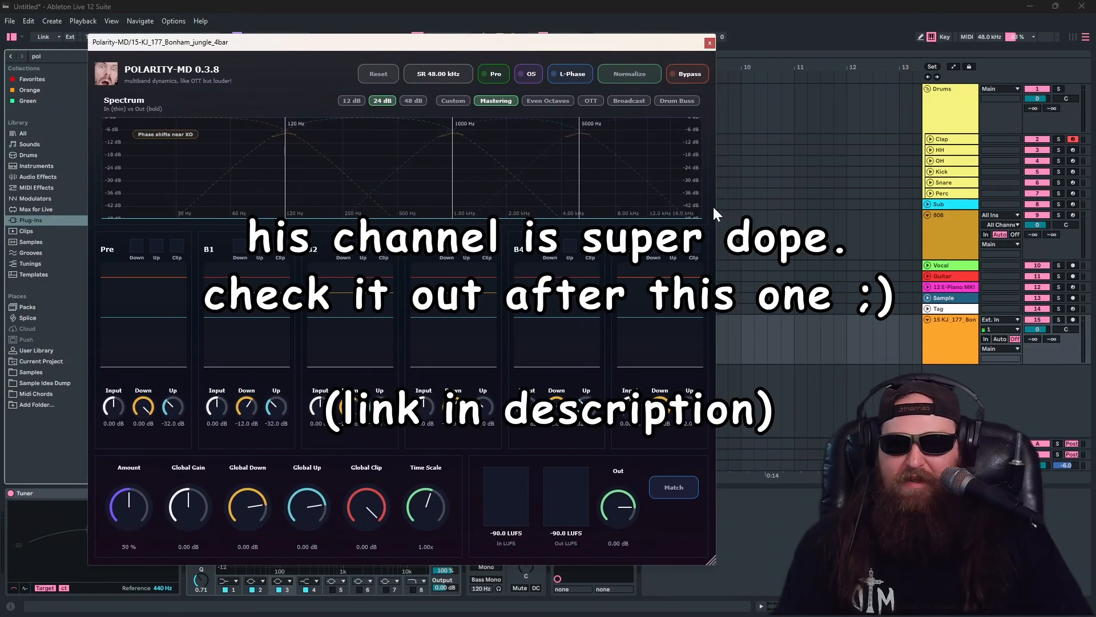
{"action": "left_click", "coordinate": [677, 100]}
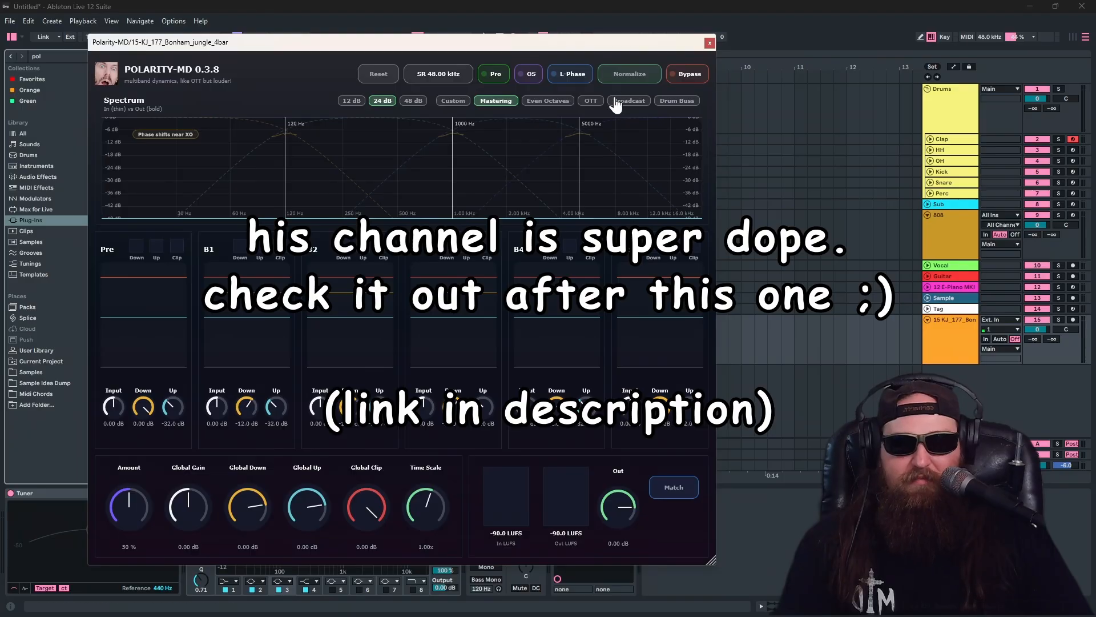
{"action": "key", "text": "space"}
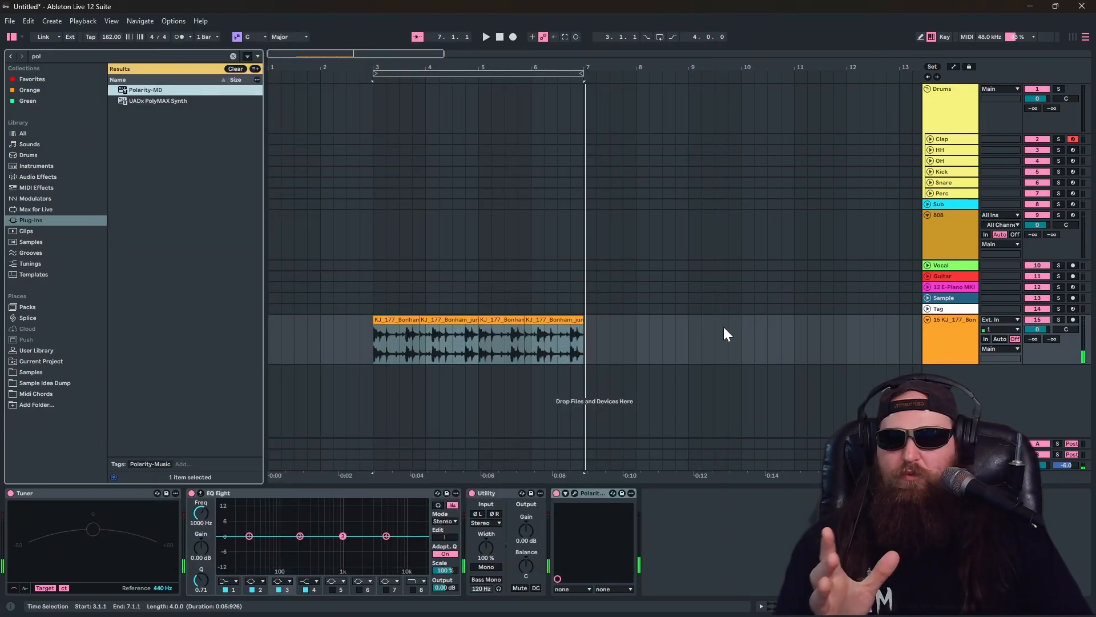
- Turn on looping for bars 3 to 7, record a vocal note on the Vocal track from bar 3, and play it back
{"action": "key", "text": "alt+u"}
{"action": "left_click", "coordinate": [659, 37]}
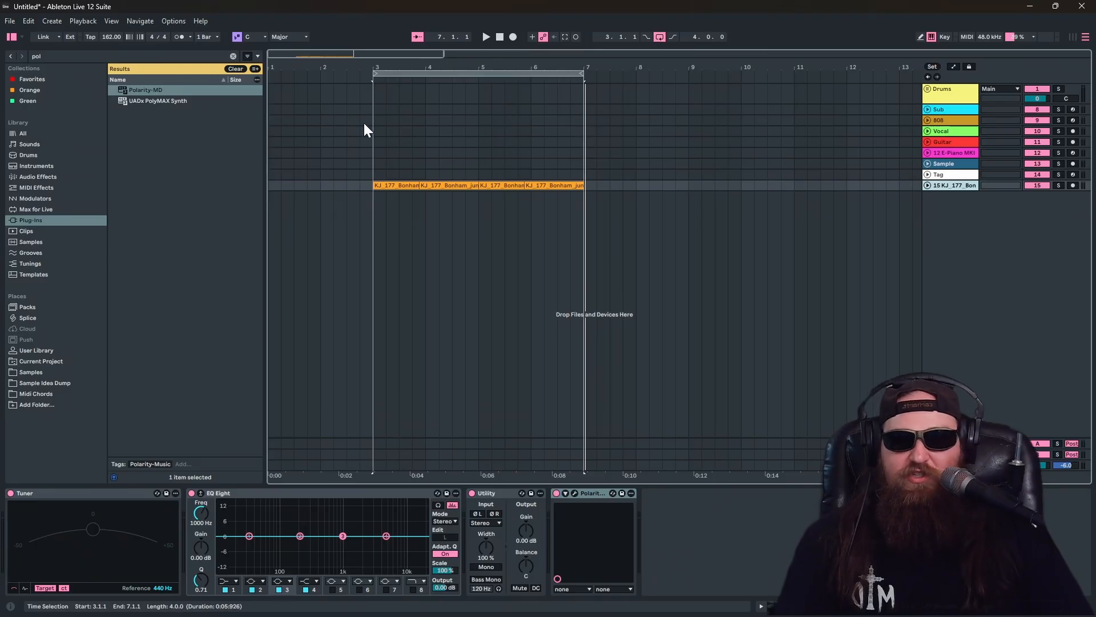
{"action": "left_click", "coordinate": [374, 120]}
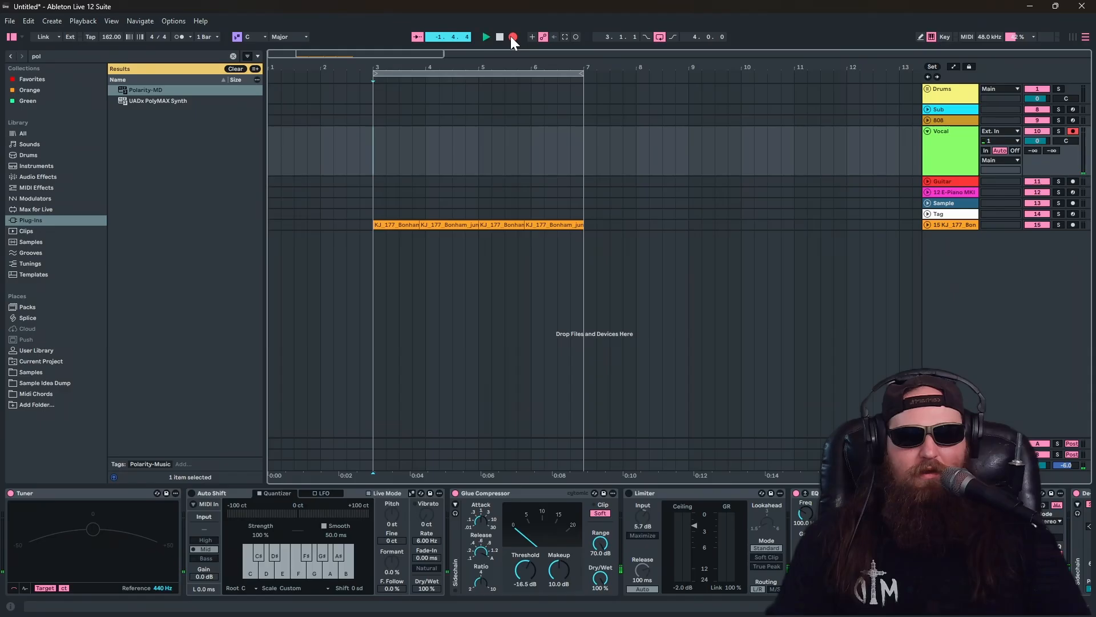
{"action": "left_click", "coordinate": [513, 36]}
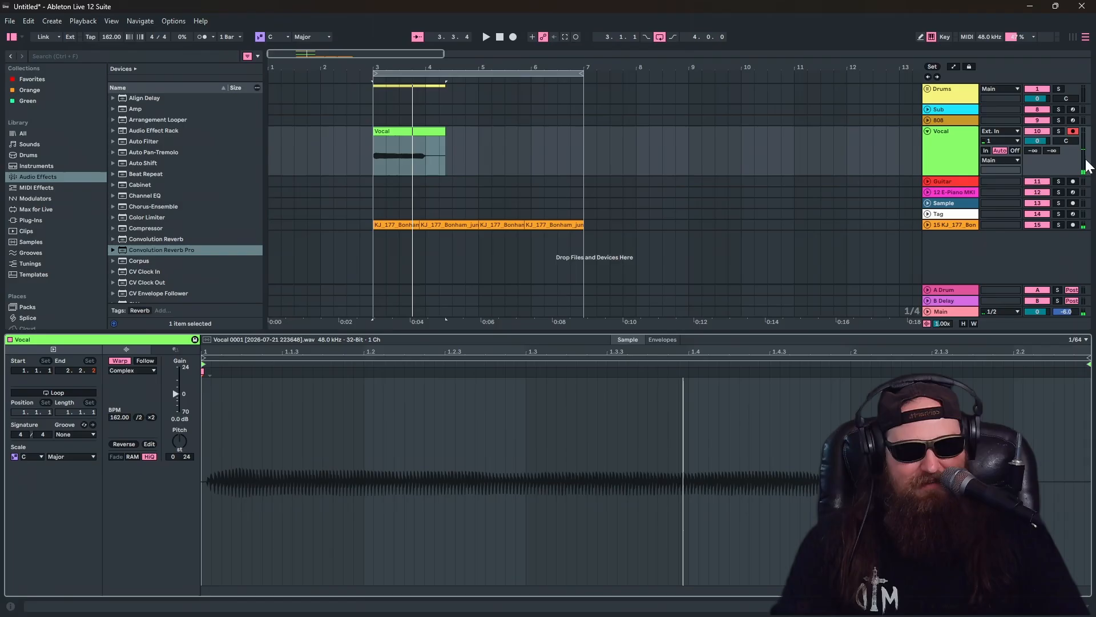
{"action": "key", "text": "space"}
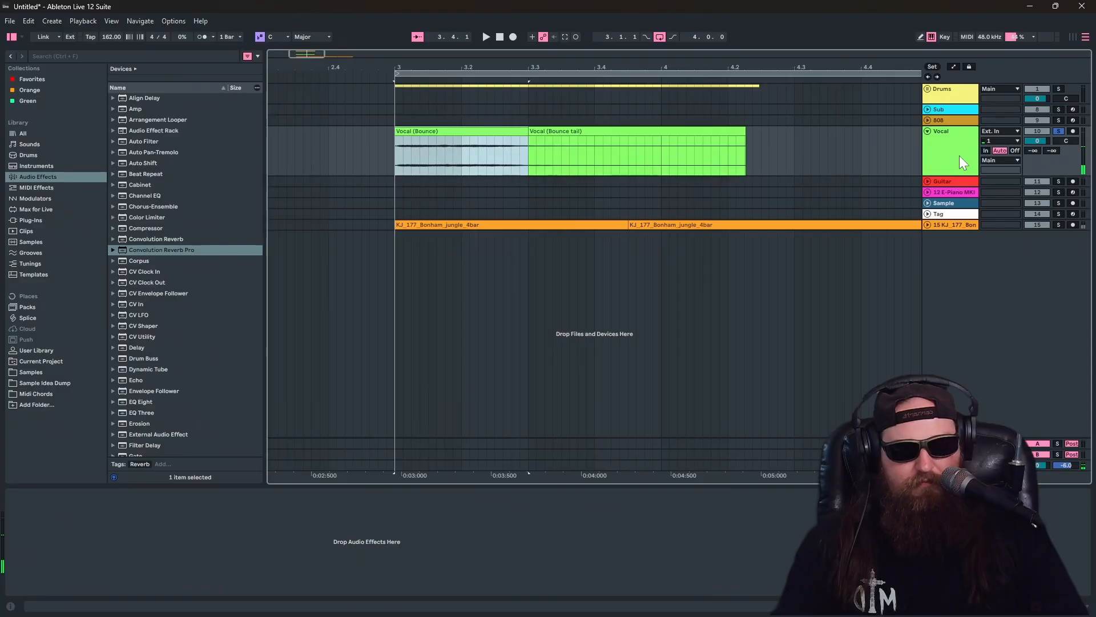
- Delete the Vocal (Bounce tail) clip and extend the Vocal (Bounce) clip to bar 4
{"action": "left_click", "coordinate": [557, 135]}
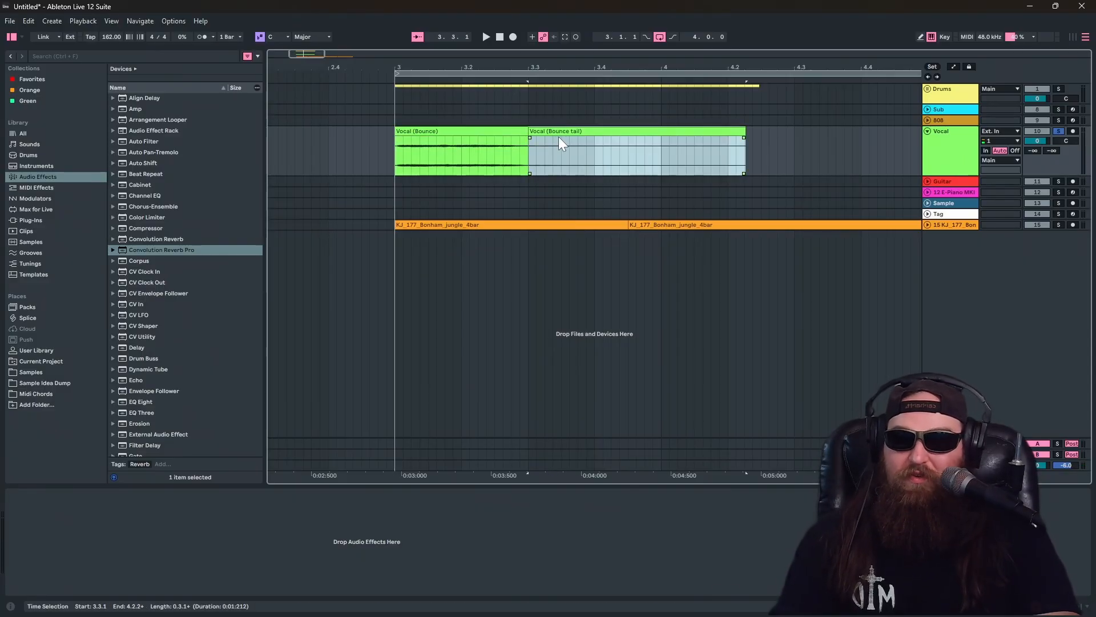
{"action": "key", "text": "Delete"}
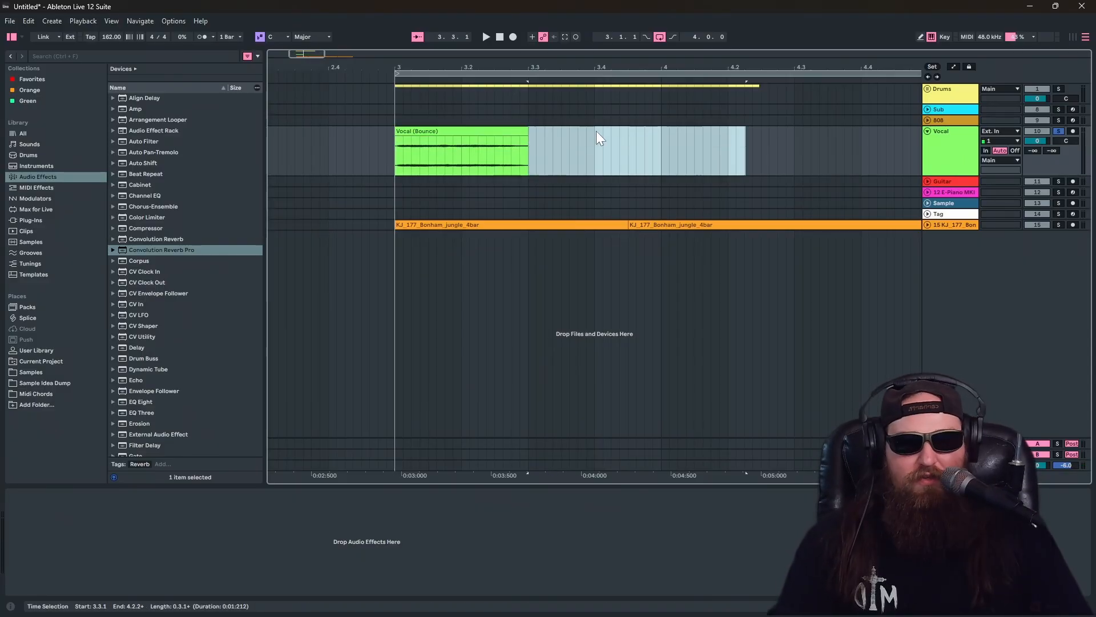
{"action": "left_click", "coordinate": [468, 131]}
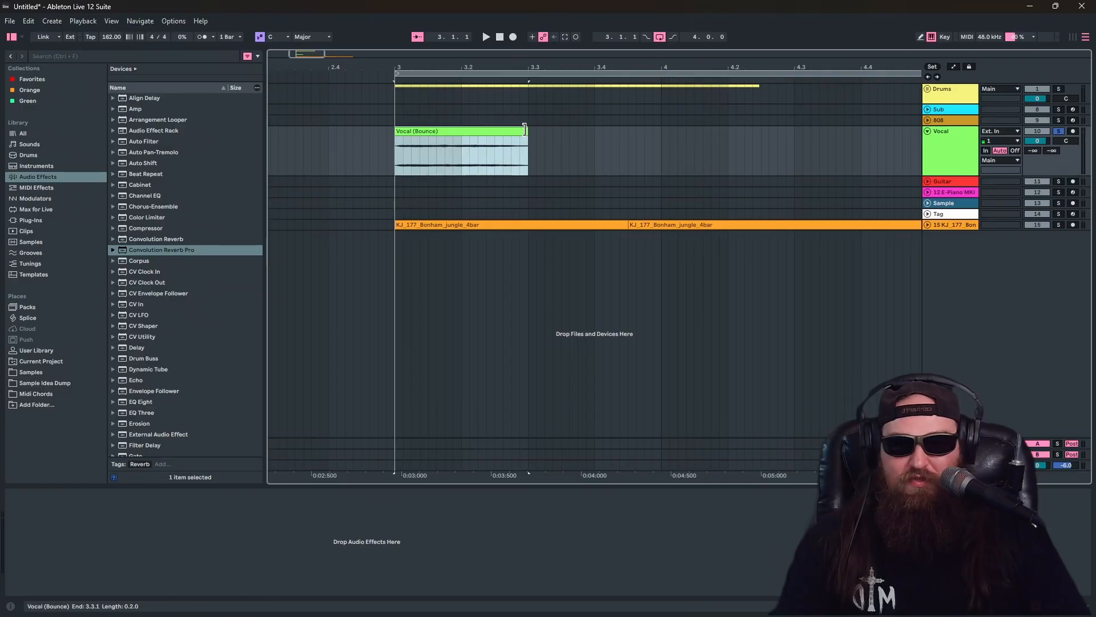
{"action": "left_click_drag", "start_coordinate": [525, 131], "coordinate": [658, 173]}
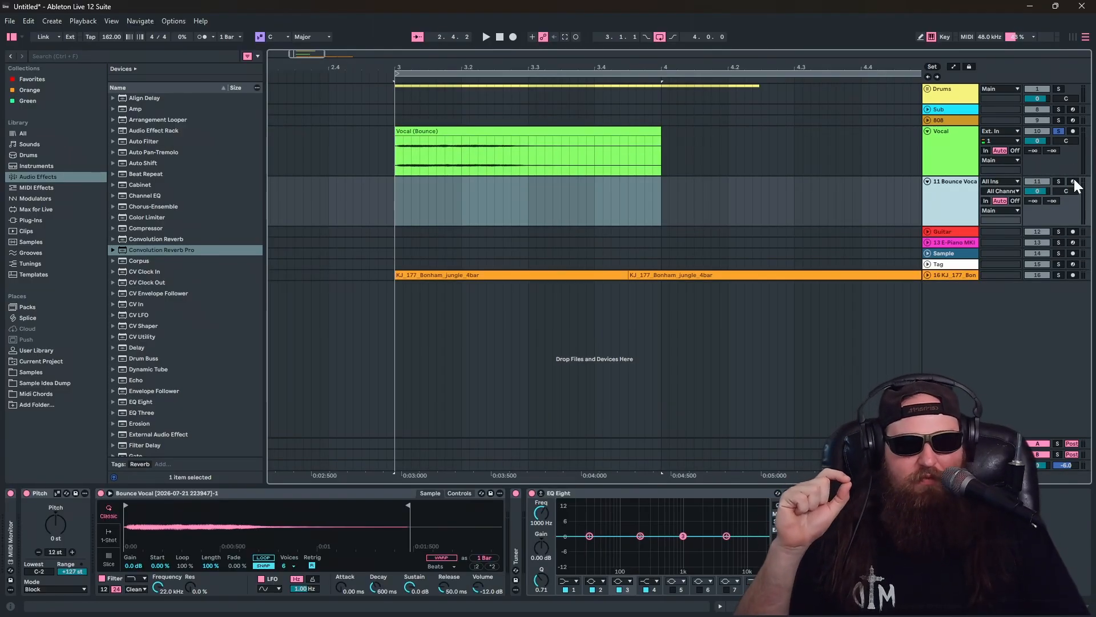
- Arm the Bounce Vocal sampler track and add a Tuner to its device chain
{"action": "left_click", "coordinate": [1072, 181]}
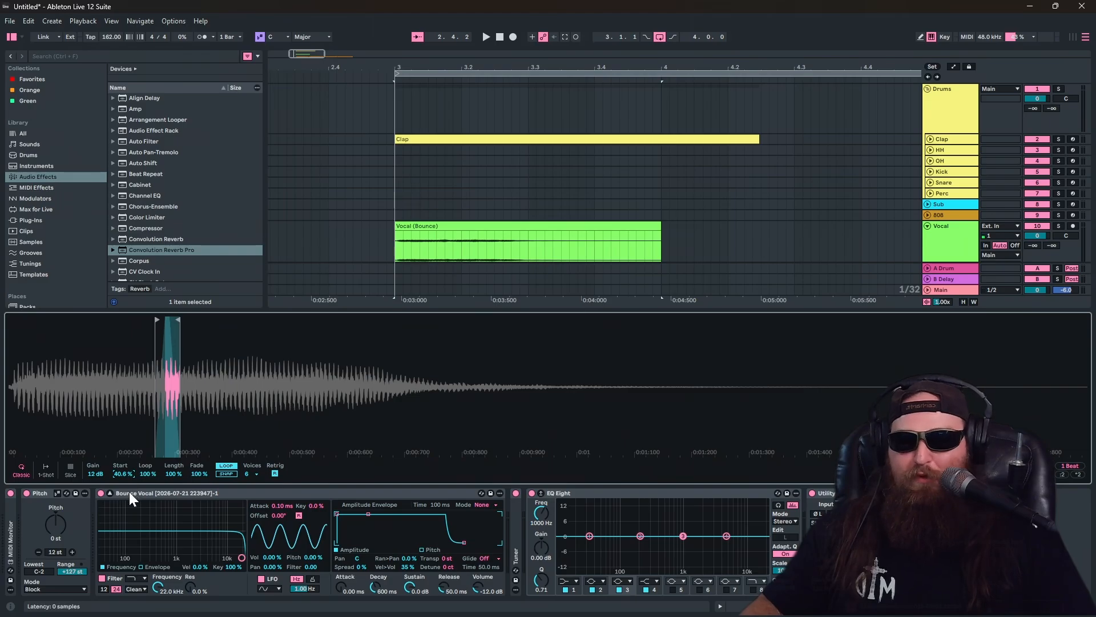
{"action": "left_click_drag", "start_coordinate": [170, 368], "coordinate": [187, 381]}
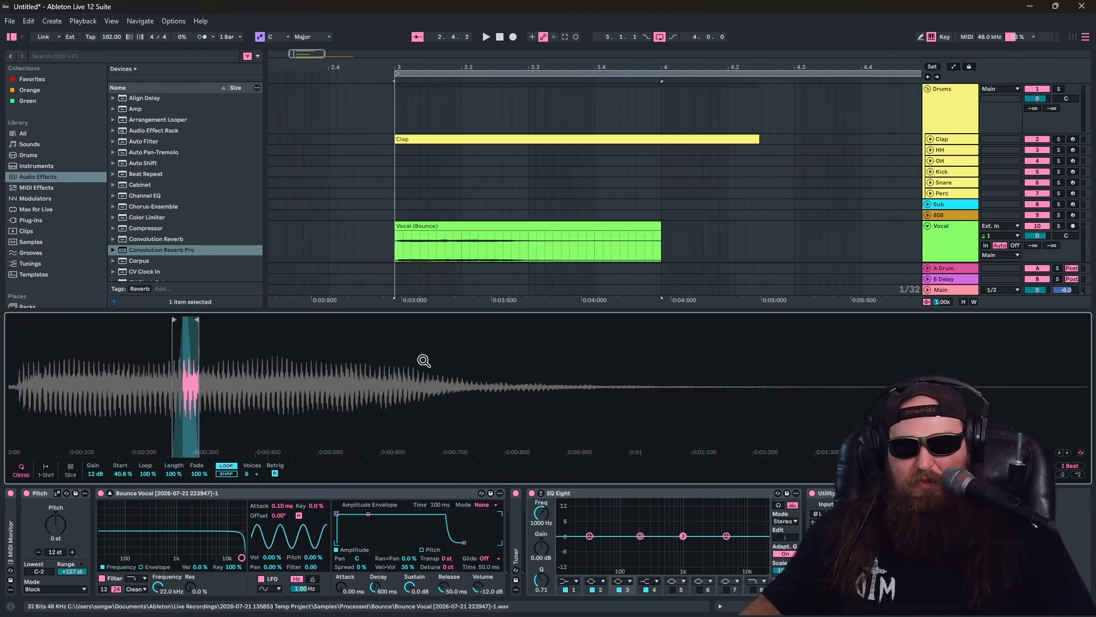
{"action": "key", "text": "ctrl+f"}
{"action": "type", "text": "tuner"}
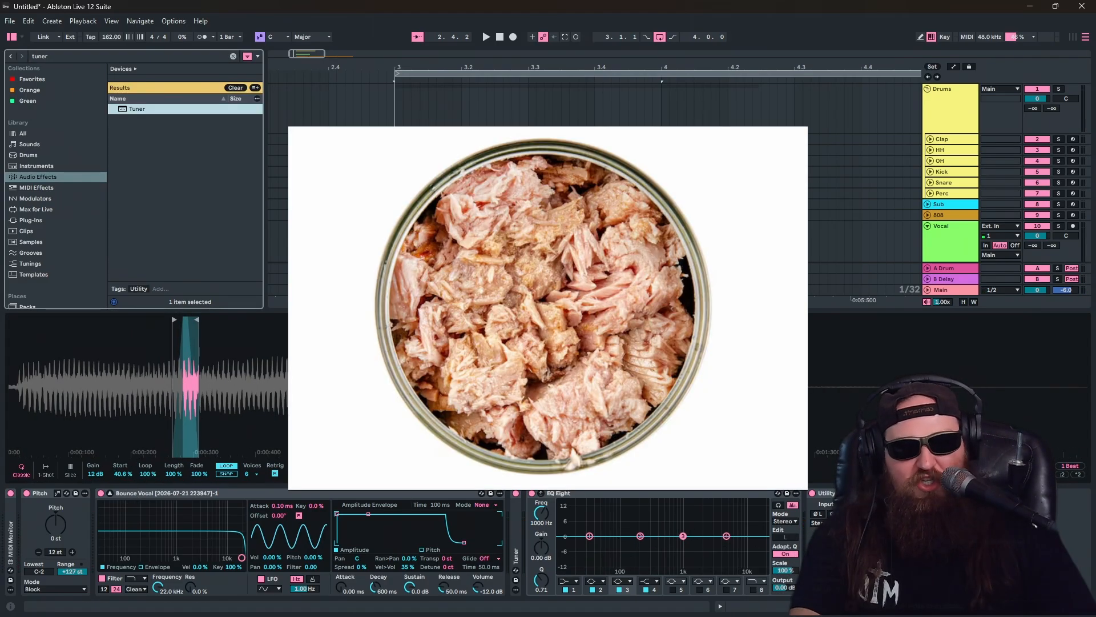
{"action": "key", "text": "Return"}
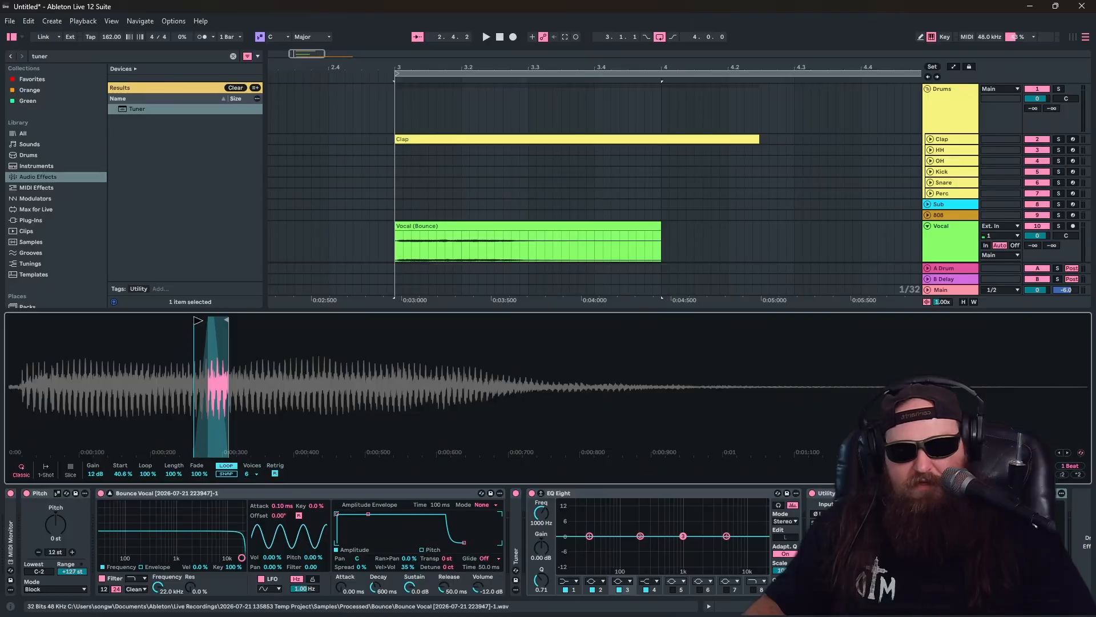
- Set the vocal sample's start to its beginning and its end just before 0.7 s to widen the looped region
{"action": "left_click_drag", "start_coordinate": [199, 321], "coordinate": [56, 347]}
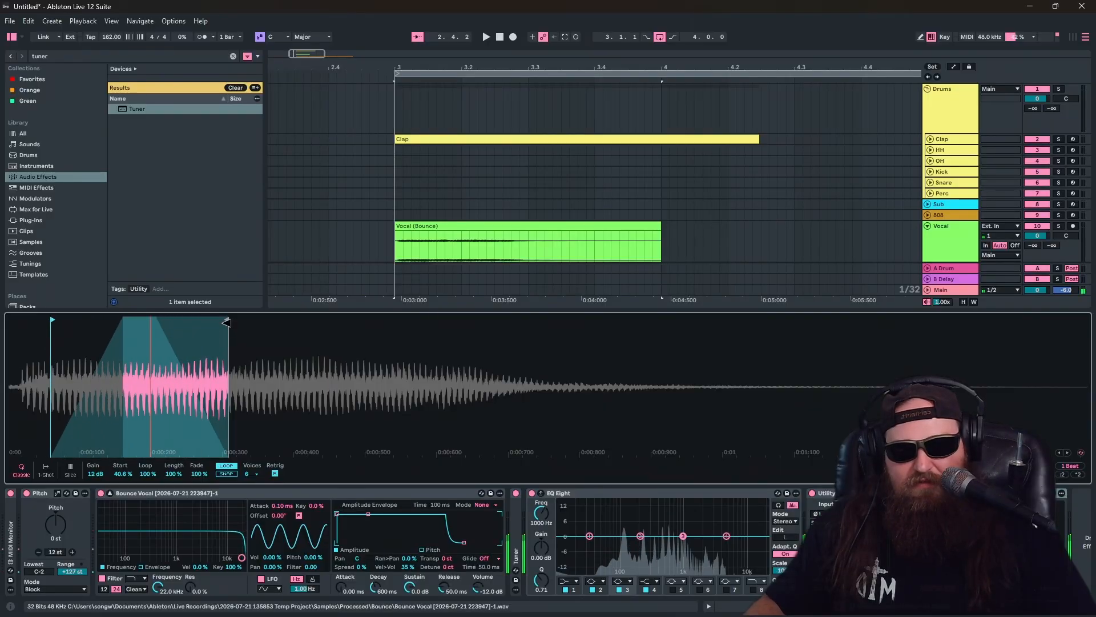
{"action": "left_click_drag", "start_coordinate": [228, 337], "coordinate": [110, 343]}
{"action": "left_click_drag", "start_coordinate": [263, 177], "coordinate": [166, 190]}
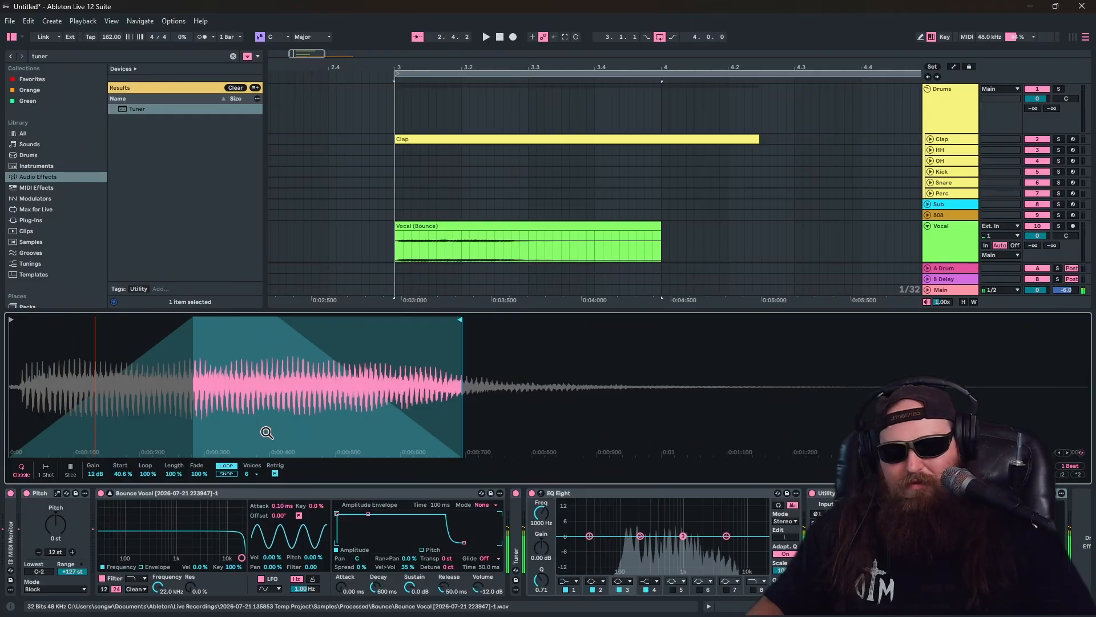
- Tune the vocal sampler by transposing it +1 st and detuning it -32 ct
{"action": "left_click", "coordinate": [444, 558]}
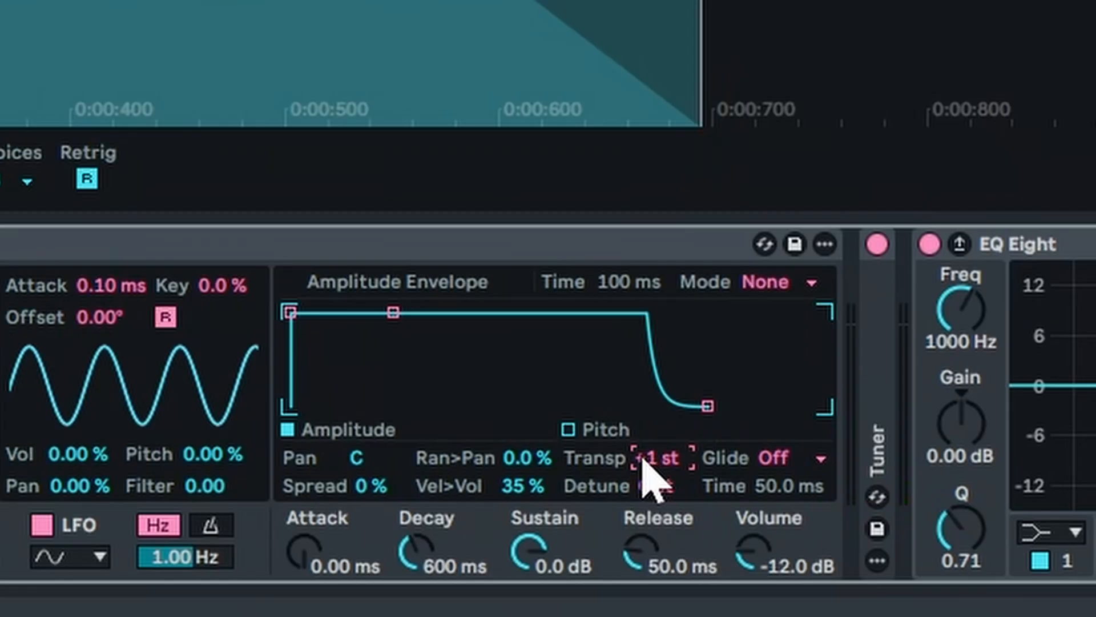
{"action": "left_click_drag", "start_coordinate": [635, 470], "coordinate": [636, 493]}
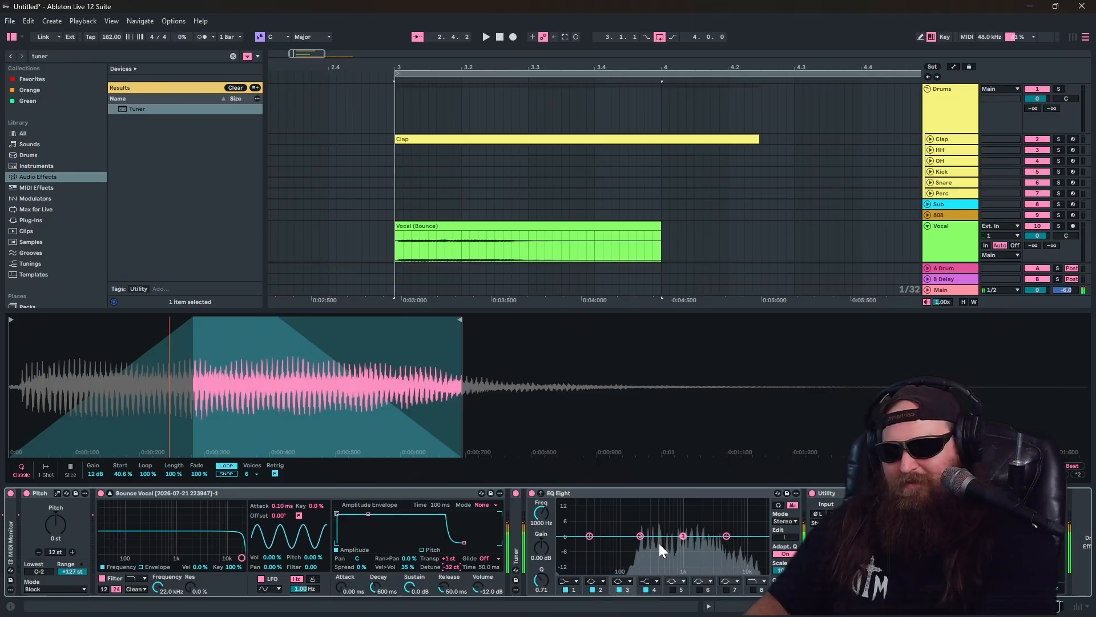
- Start playback at bar 3 and capture played chords with a melody as a MIDI clip on the Bounce Vocal track
{"action": "scroll", "coordinate": [399, 191], "scroll_direction": "down", "scroll_amount": 2}
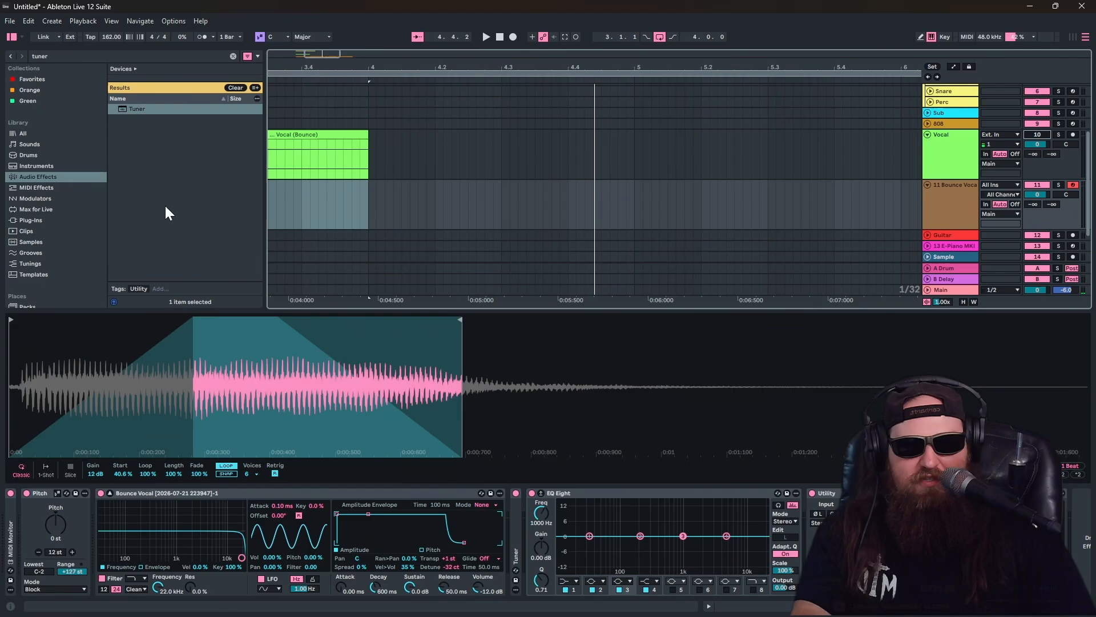
{"action": "scroll", "coordinate": [361, 207], "scroll_direction": "down", "scroll_amount": 6}
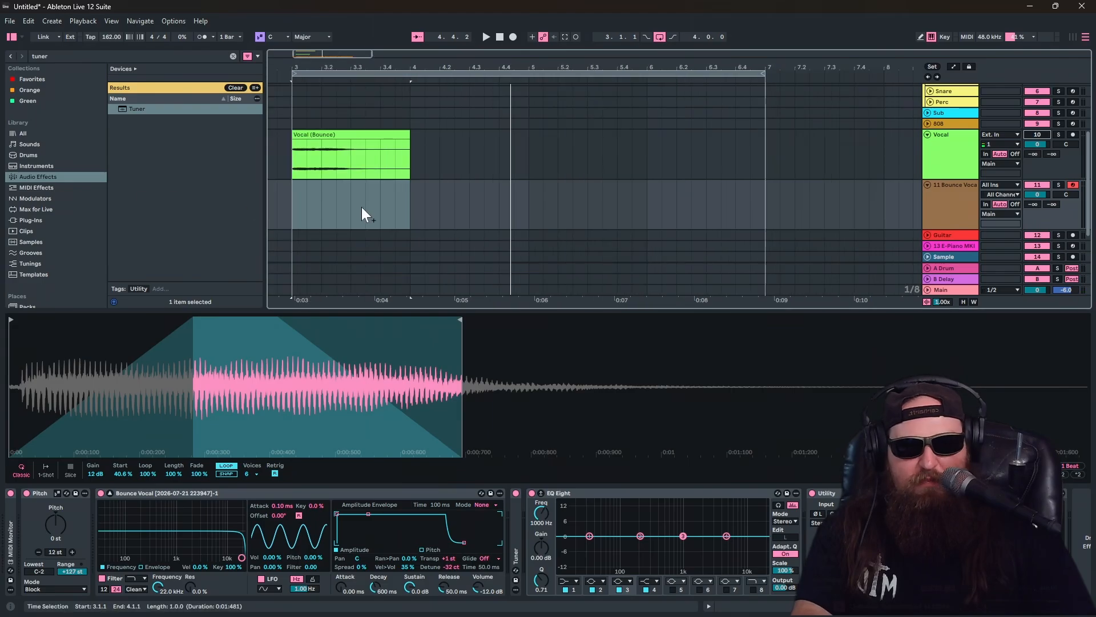
{"action": "scroll", "coordinate": [288, 207], "scroll_direction": "up", "scroll_amount": 6}
{"action": "left_click", "coordinate": [310, 201]}
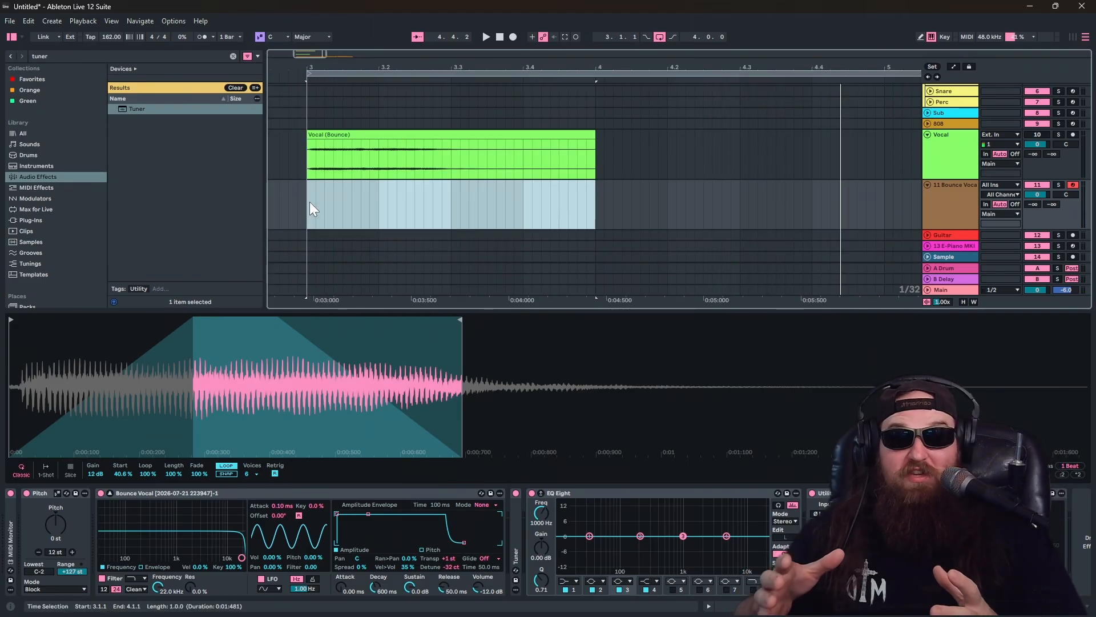
{"action": "key", "text": "space"}
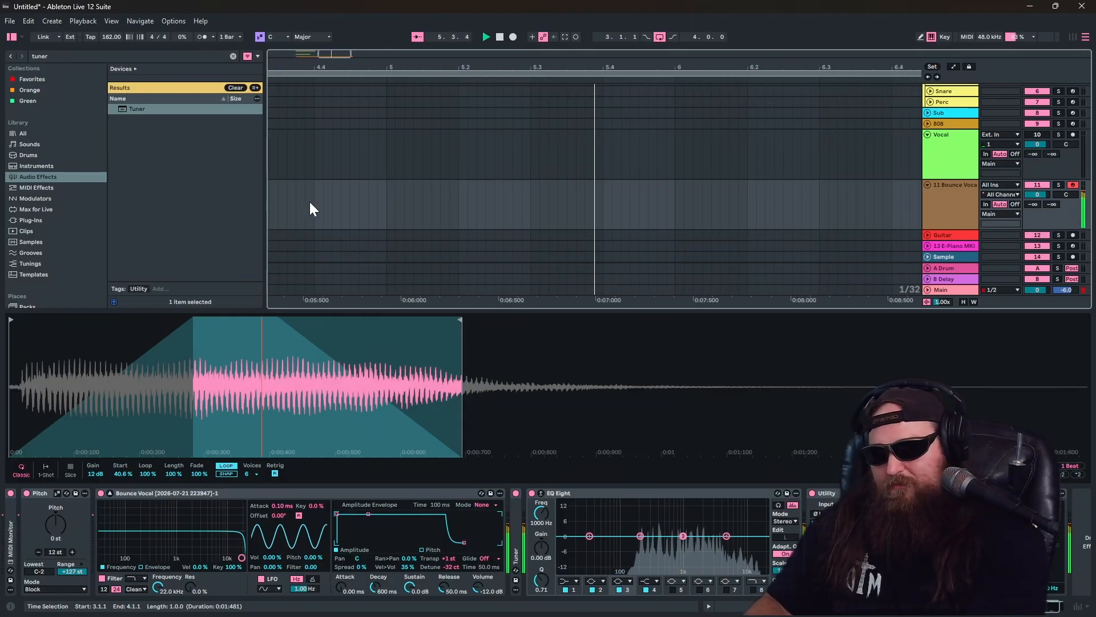
{"action": "key", "text": "space"}
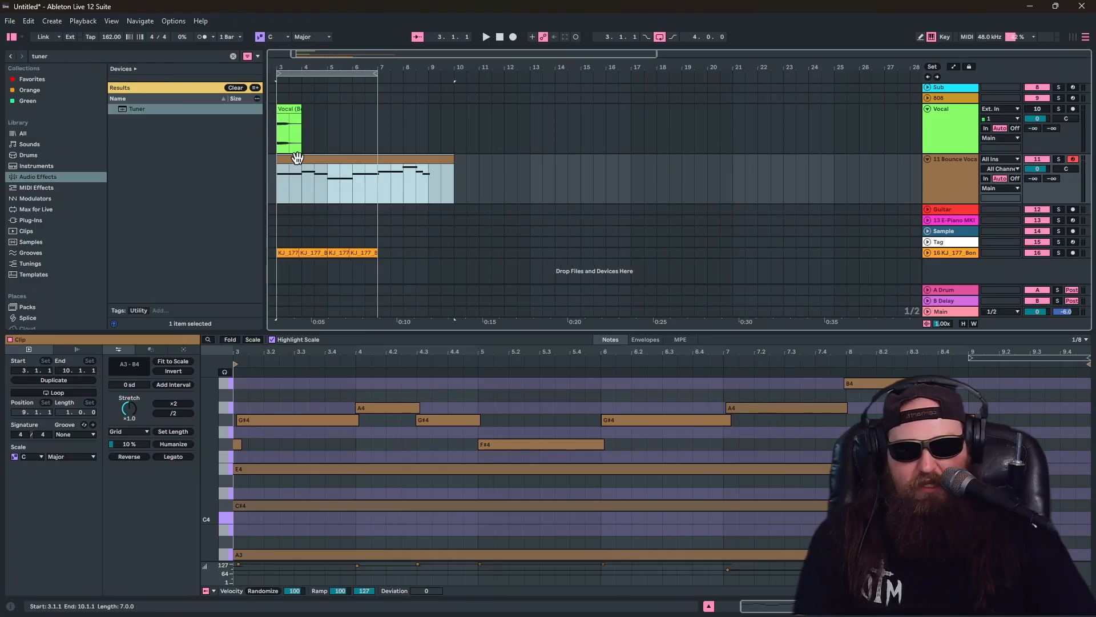
- Extend the MIDI clip to include its first two bars from bar 3, and duplicate the drum loop to fill an 8-bar loop
{"action": "left_click_drag", "start_coordinate": [298, 158], "coordinate": [274, 159]}
{"action": "left_click_drag", "start_coordinate": [384, 160], "coordinate": [337, 168]}
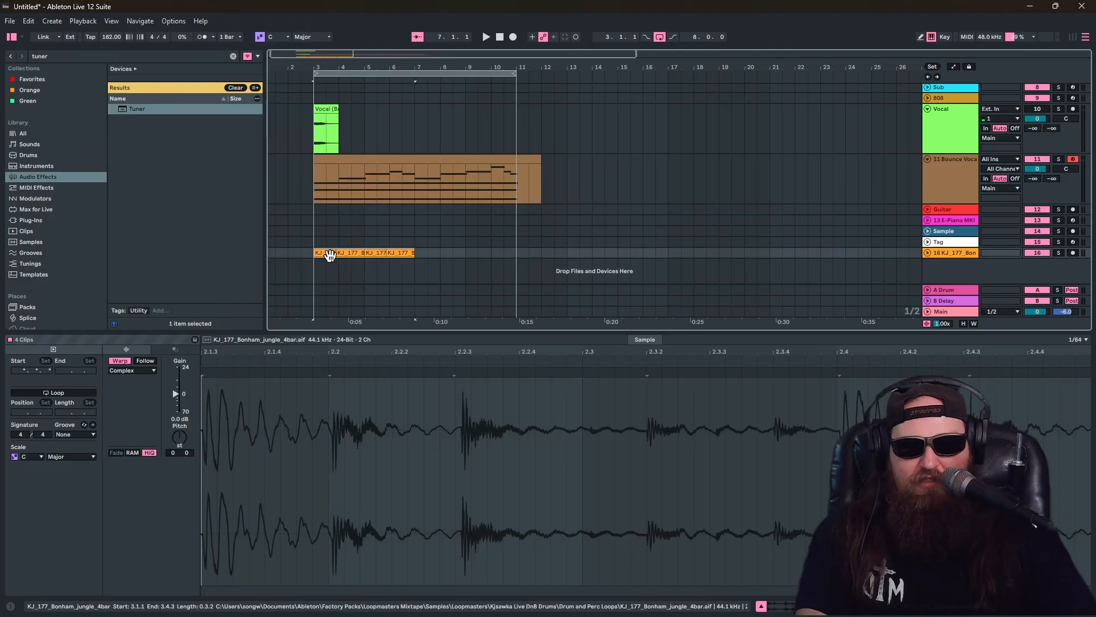
{"action": "key", "text": "ctrl+d"}
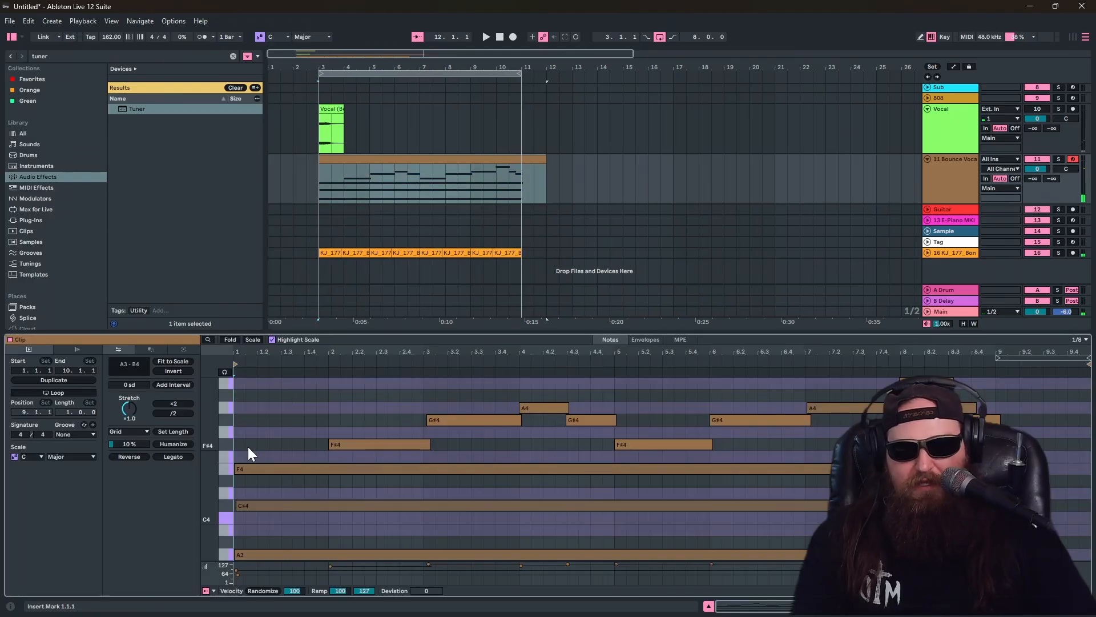
- Lower the F#4 notes at bars 2 and 5 of the vocal MIDI clip to E4
{"action": "left_click", "coordinate": [248, 446]}
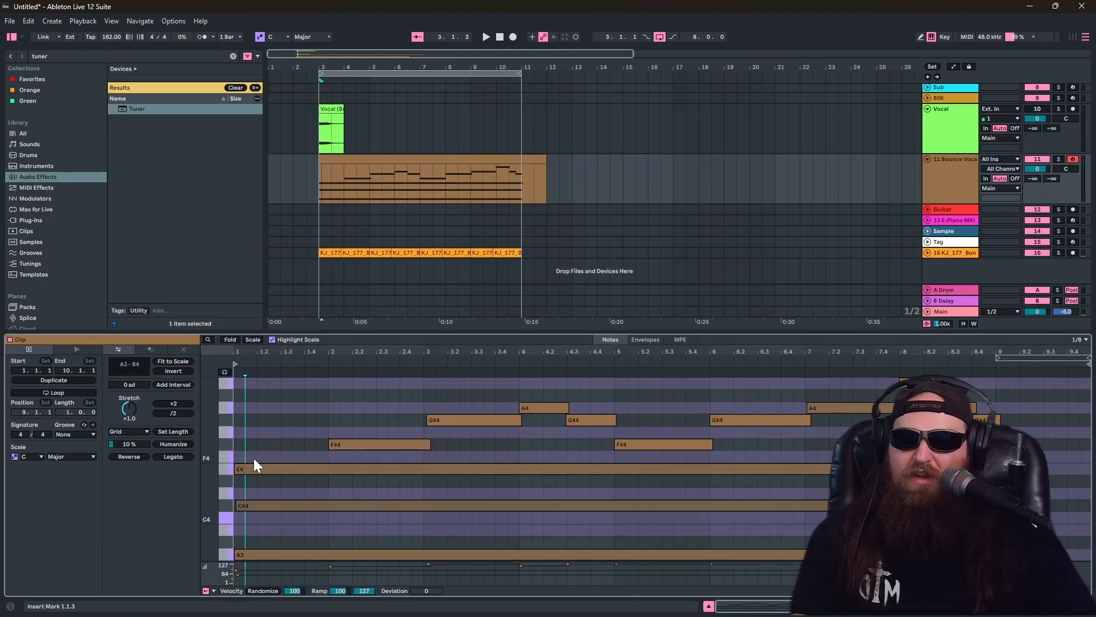
{"action": "left_click", "coordinate": [345, 444]}
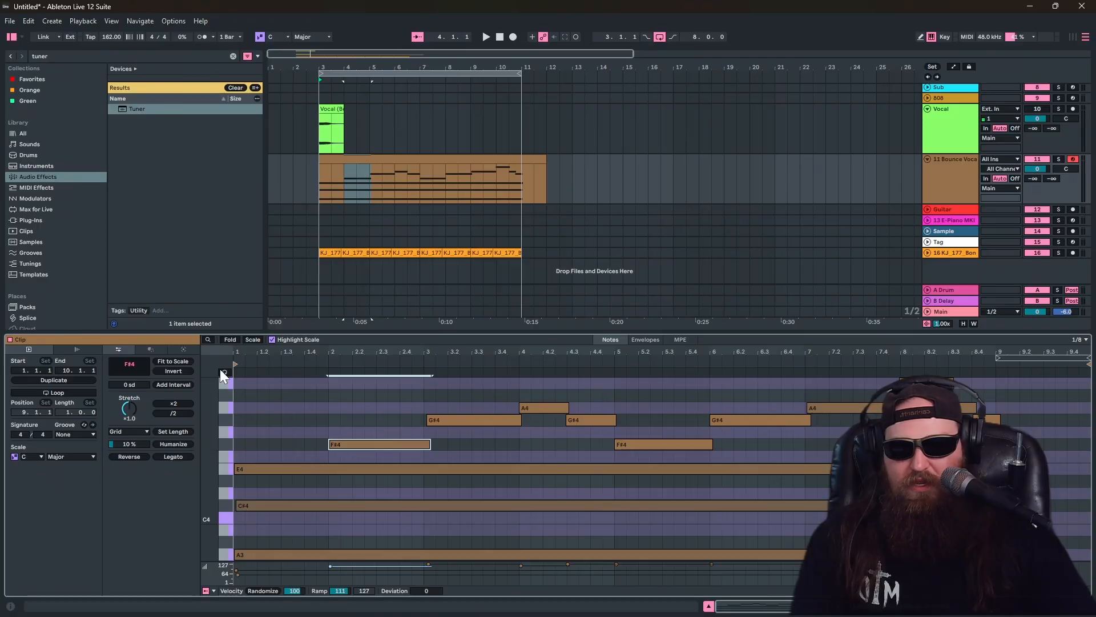
{"action": "left_click_drag", "start_coordinate": [362, 444], "coordinate": [362, 468]}
{"action": "key", "text": "space"}
{"action": "left_click_drag", "start_coordinate": [646, 444], "coordinate": [592, 464]}
{"action": "left_click_drag", "start_coordinate": [688, 469], "coordinate": [614, 469]}
- Rework the harmony under the melody with E4 notes through bar 6, checking it against the drum loop
{"action": "scroll", "coordinate": [625, 454], "scroll_direction": "down", "scroll_amount": 1}
{"action": "scroll", "coordinate": [625, 454], "scroll_direction": "up", "scroll_amount": 2}
{"action": "left_click", "coordinate": [625, 445]}
{"action": "left_click_drag", "start_coordinate": [719, 481], "coordinate": [816, 481]}
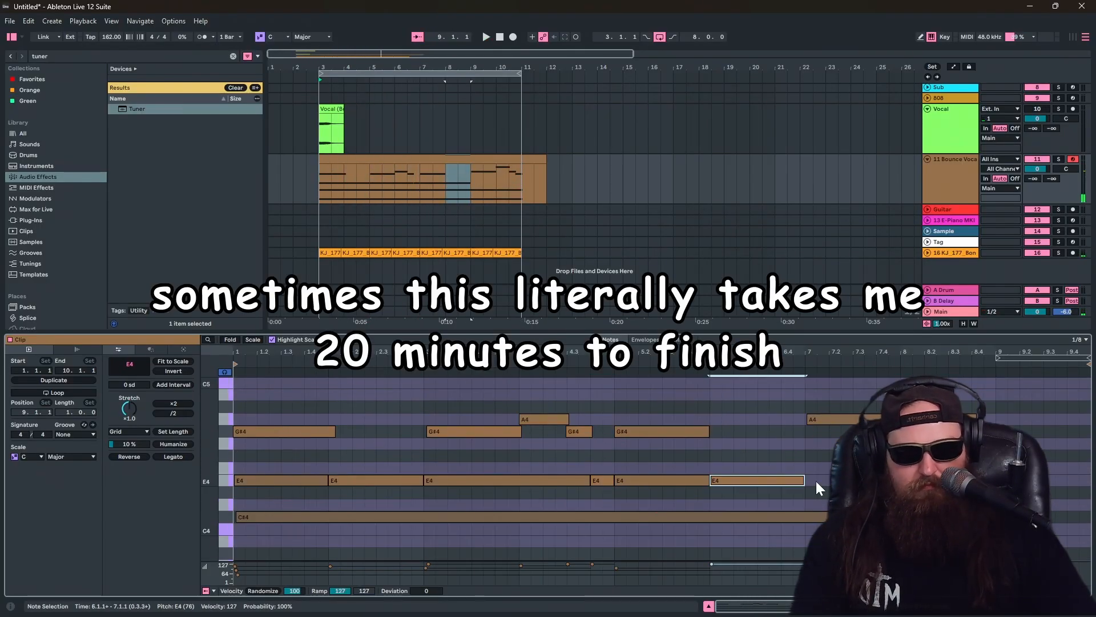
{"action": "left_click", "coordinate": [420, 159]}
{"action": "key", "text": "space"}
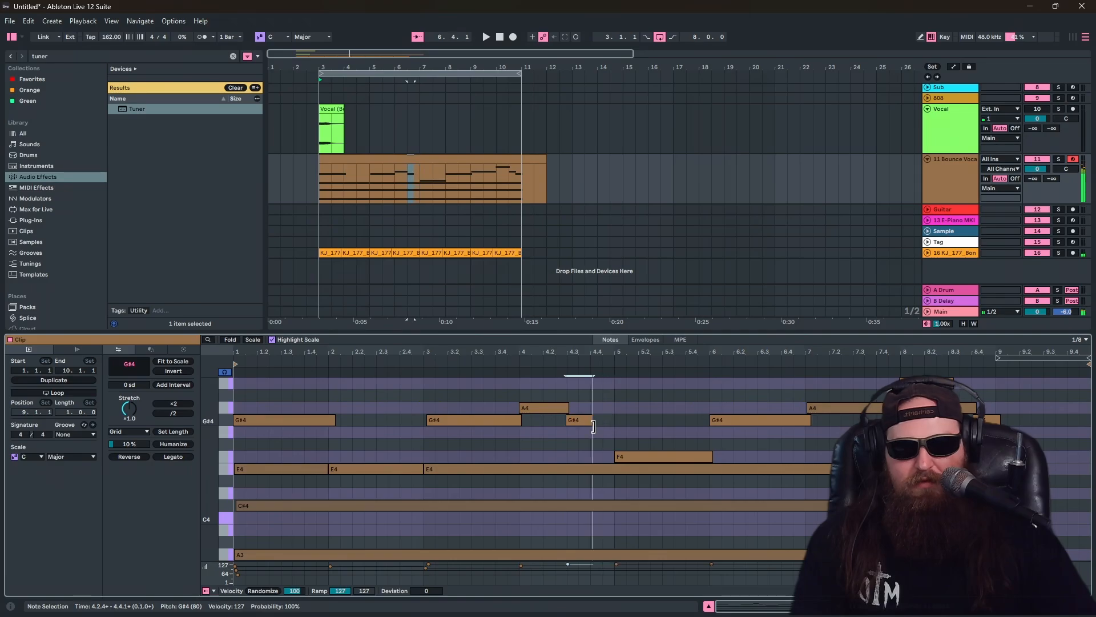
{"action": "left_click_drag", "start_coordinate": [623, 455], "coordinate": [596, 468]}
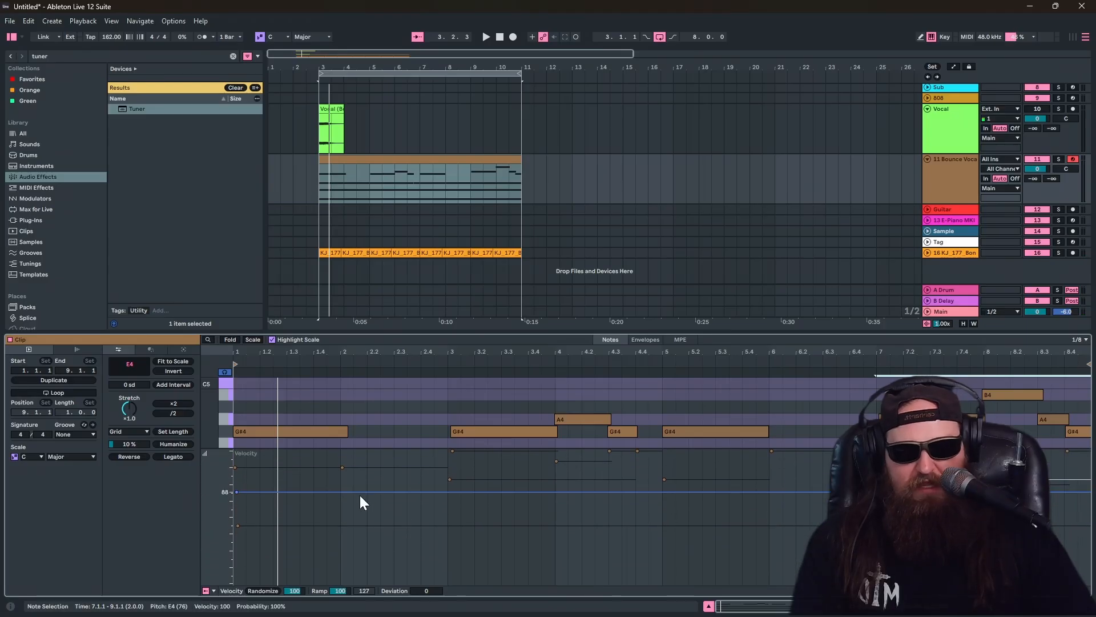
- Lower the chord notes' velocities to about 80 and raise the E4 note at bar 2 to about 118
{"action": "scroll", "coordinate": [527, 412], "scroll_direction": "down", "scroll_amount": 4}
{"action": "left_click", "coordinate": [420, 395]}
{"action": "key", "text": "ctrl+a"}
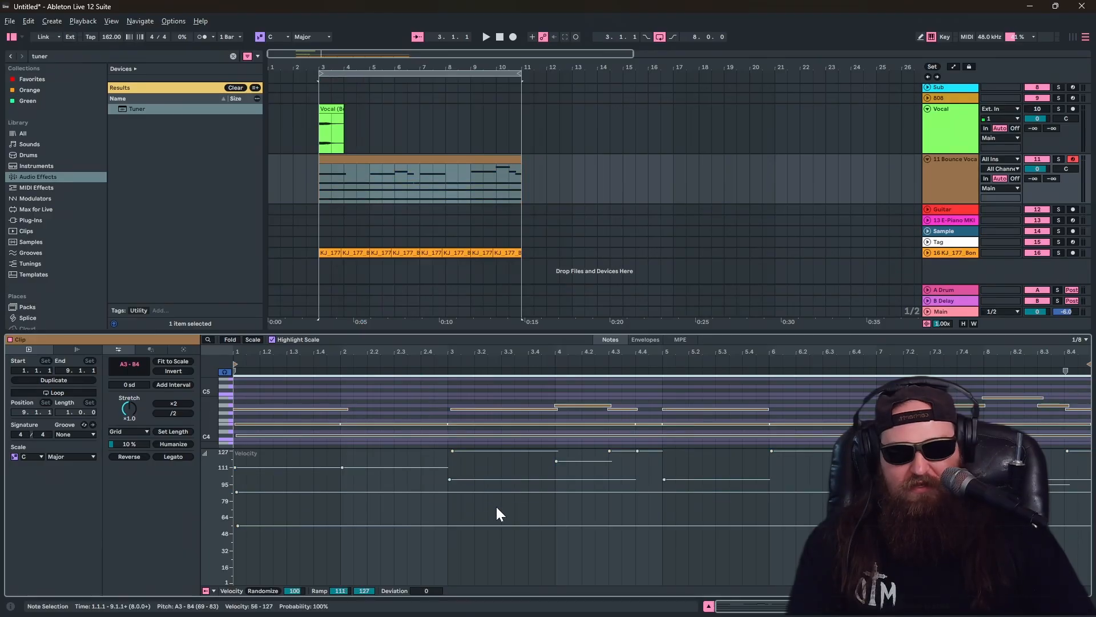
{"action": "left_click_drag", "start_coordinate": [424, 423], "coordinate": [424, 371]}
{"action": "left_click", "coordinate": [633, 337]}
{"action": "scroll", "coordinate": [97, 316], "scroll_direction": "down", "scroll_amount": 3}
{"action": "left_click_drag", "start_coordinate": [239, 437], "coordinate": [876, 392]}
{"action": "left_click_drag", "start_coordinate": [878, 451], "coordinate": [878, 498]}
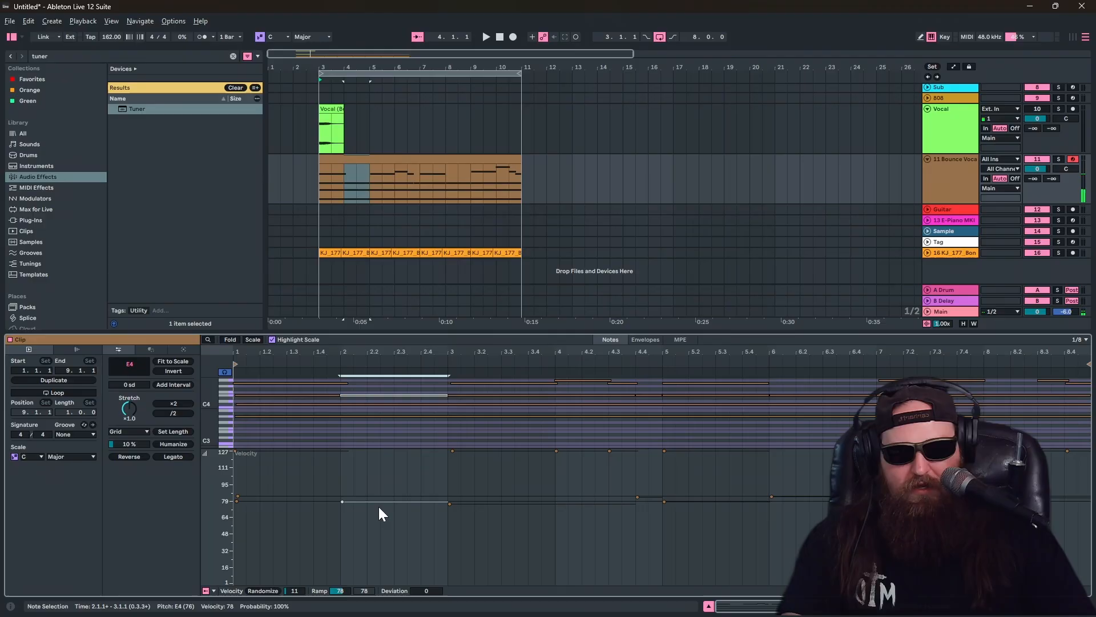
{"action": "left_click", "coordinate": [379, 504]}
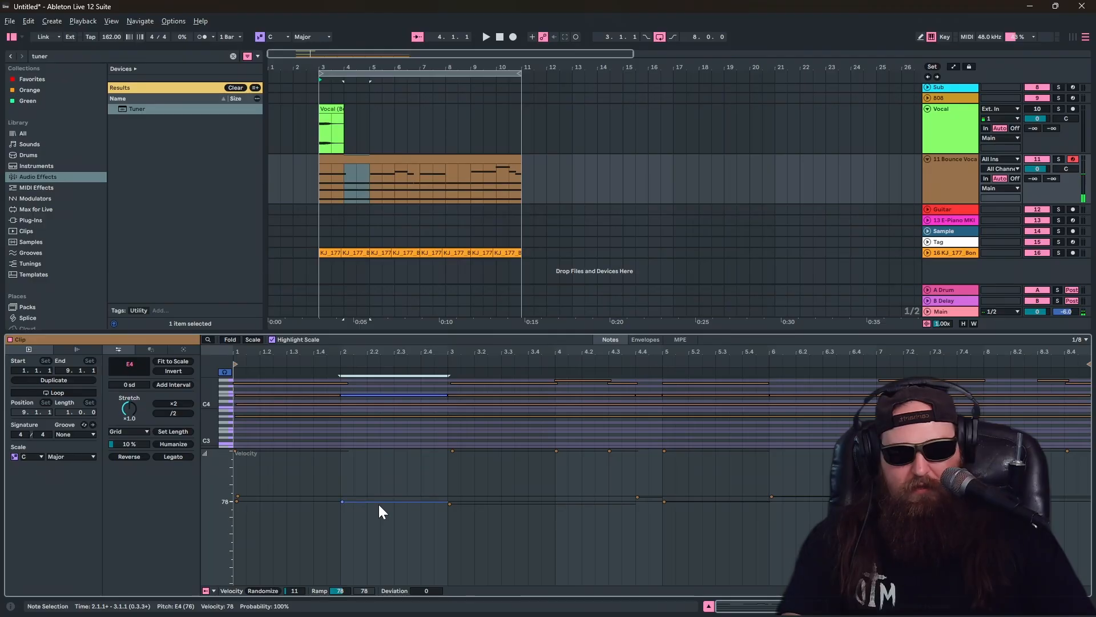
{"action": "left_click_drag", "start_coordinate": [378, 504], "coordinate": [379, 464]}
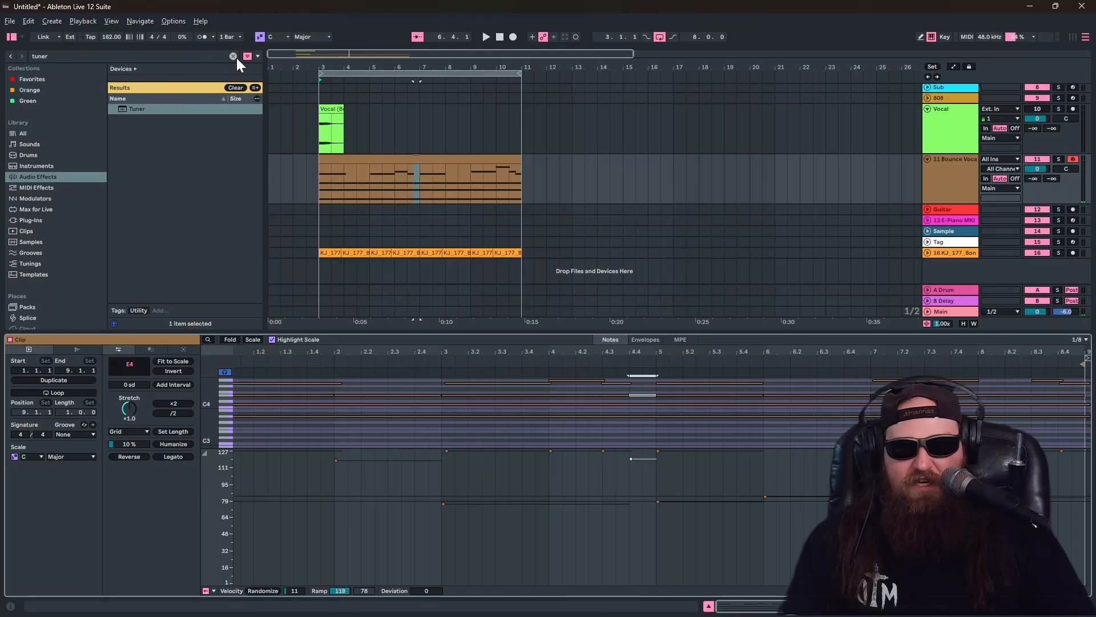
- Add a Pedal with Bass at 100 % and an EQ Eight, boosting band 2 by 15 dB near 51 Hz
{"action": "left_click", "coordinate": [233, 56]}
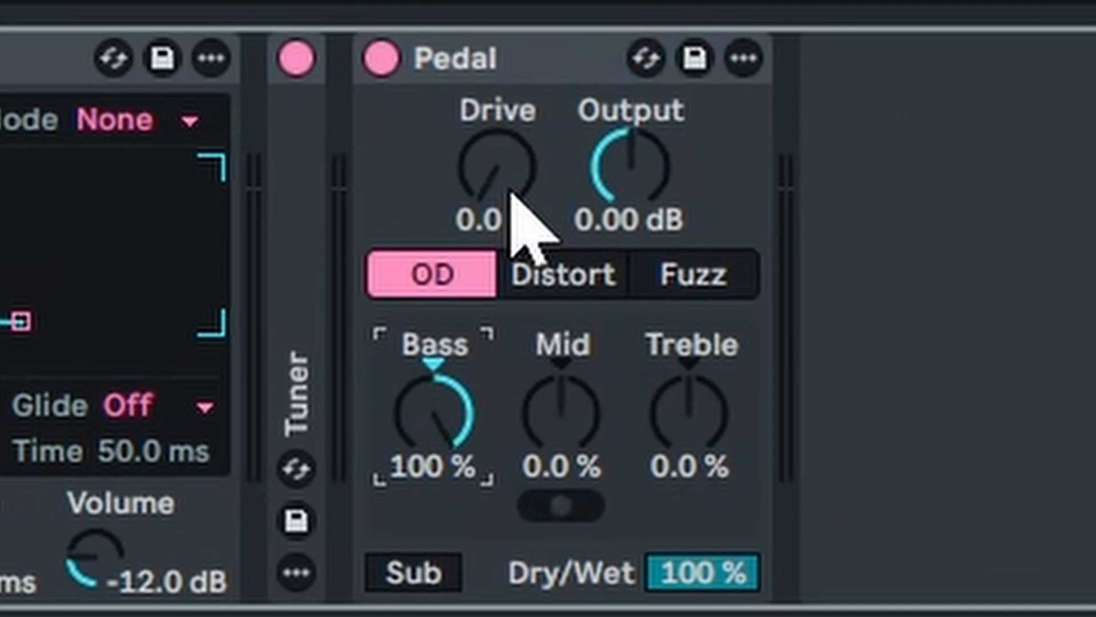
{"action": "left_click_drag", "start_coordinate": [557, 518], "coordinate": [557, 497]}
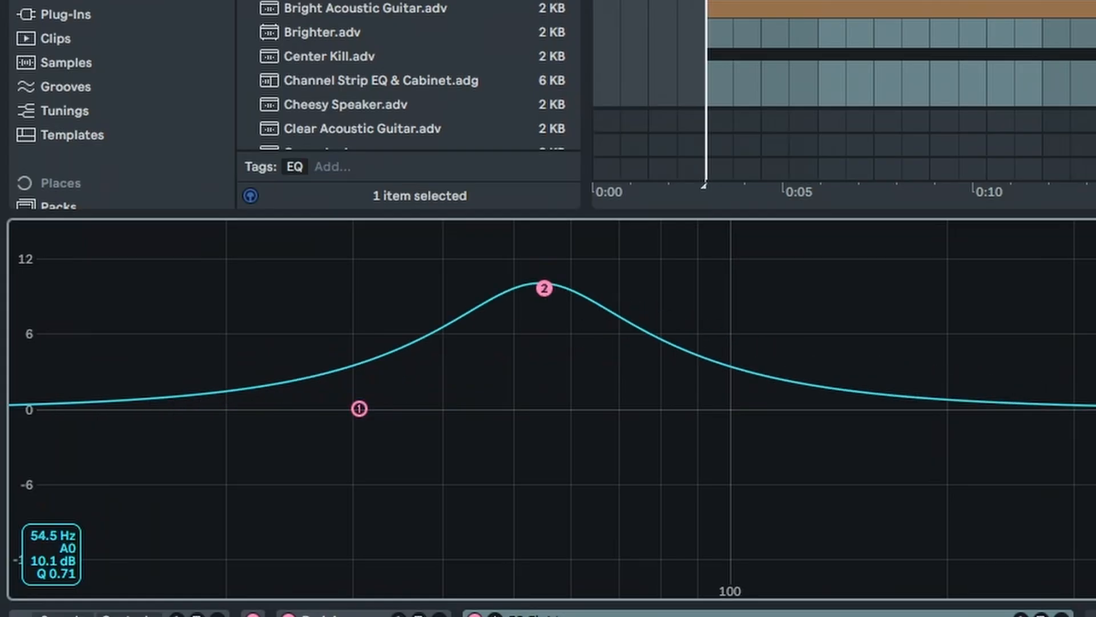
{"action": "key", "text": "space"}
{"action": "left_click_drag", "start_coordinate": [544, 289], "coordinate": [492, 228]}
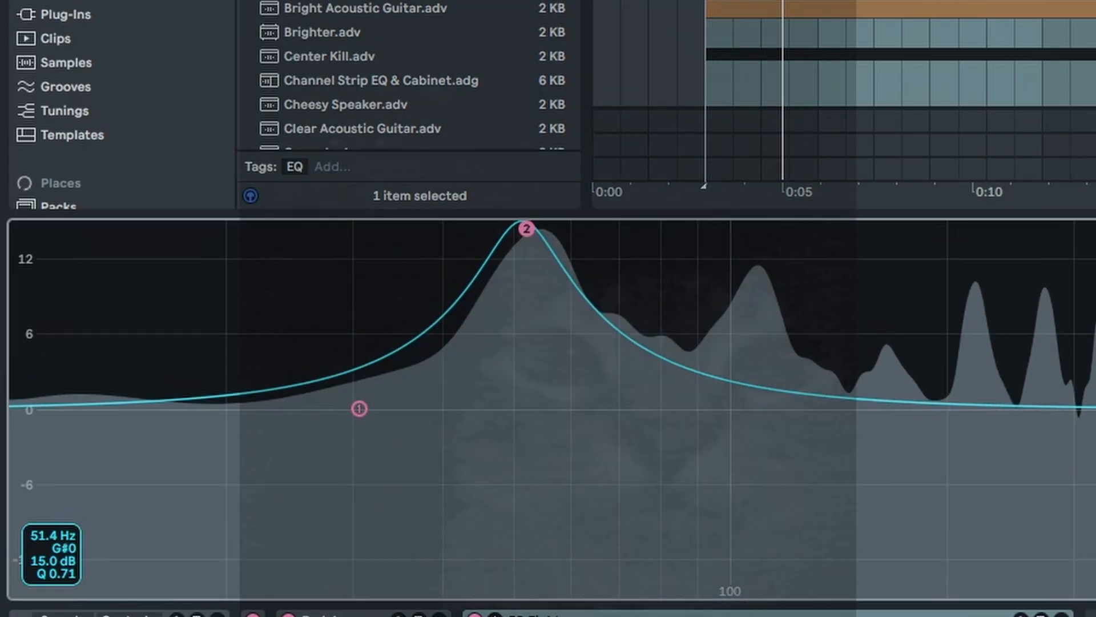
{"action": "left_click_drag", "start_coordinate": [527, 229], "coordinate": [389, 411]}
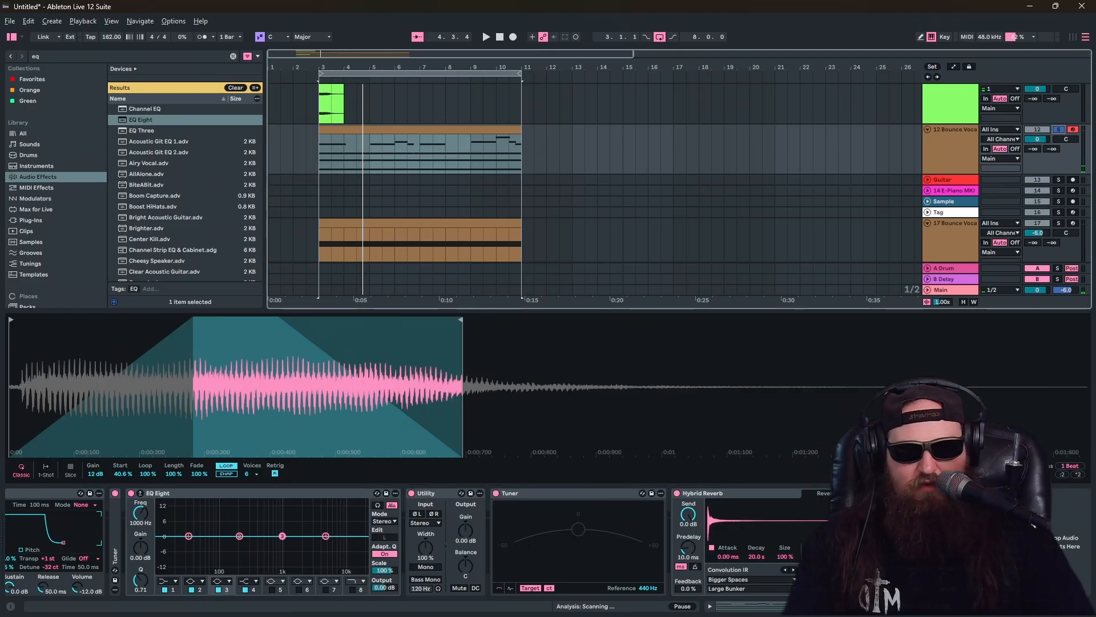
- Play the soloed vocal chords and find Erosion among the audio effects
{"action": "key", "text": "space"}
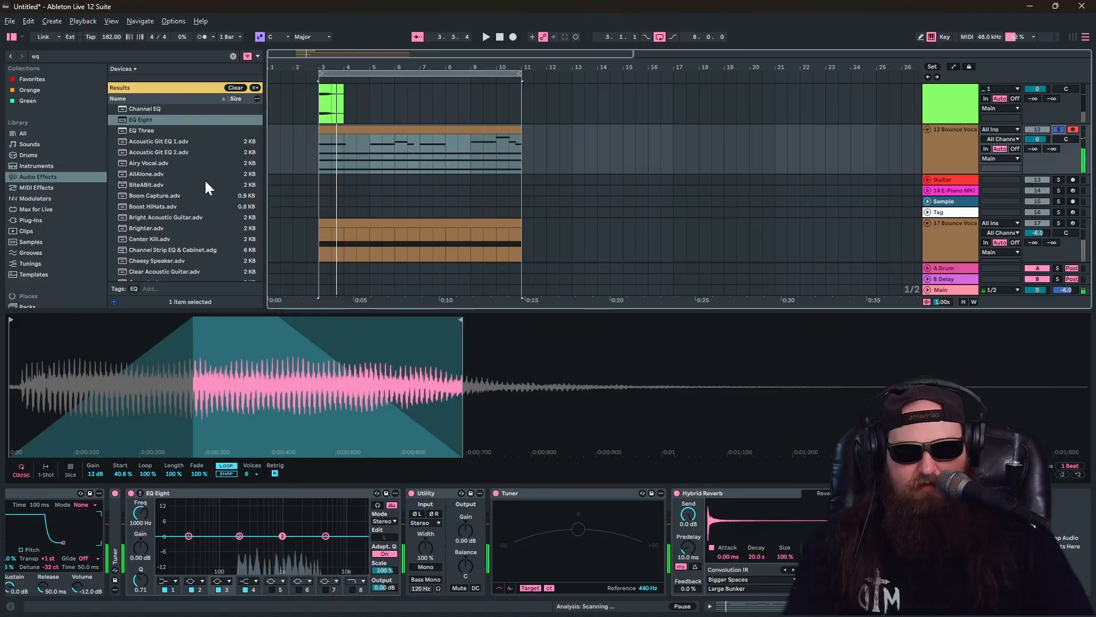
{"action": "scroll", "coordinate": [194, 177], "scroll_direction": "down", "scroll_amount": 8}
{"action": "scroll", "coordinate": [173, 184], "scroll_direction": "down", "scroll_amount": 15}
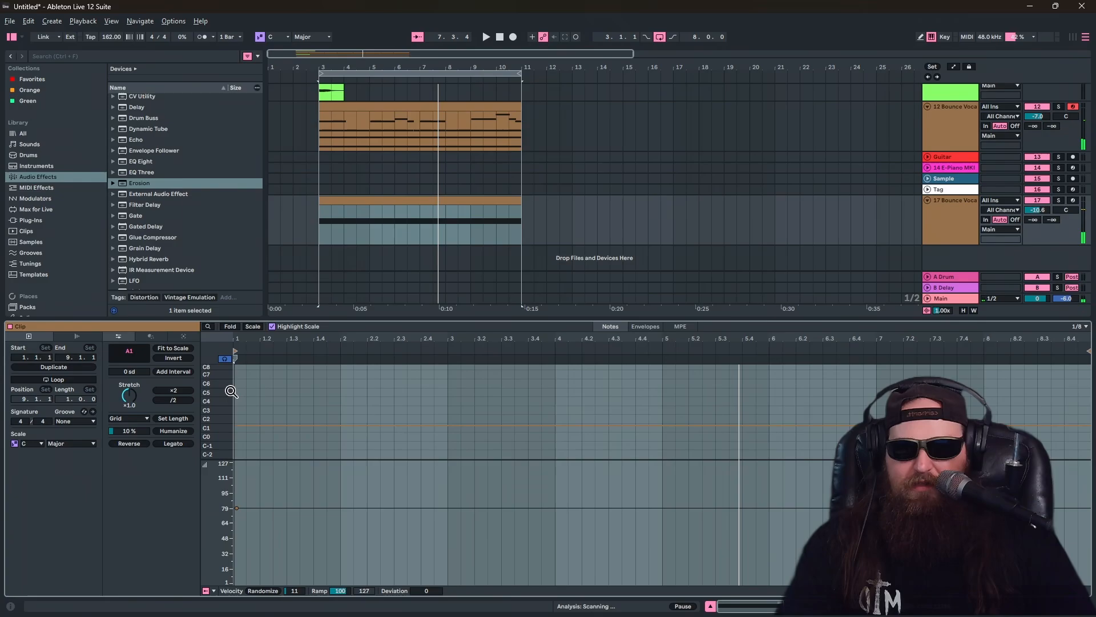
- Select all notes of both Bounce Vocal clips together and transpose them down two semitones
{"action": "left_click_drag", "start_coordinate": [281, 402], "coordinate": [338, 438]}
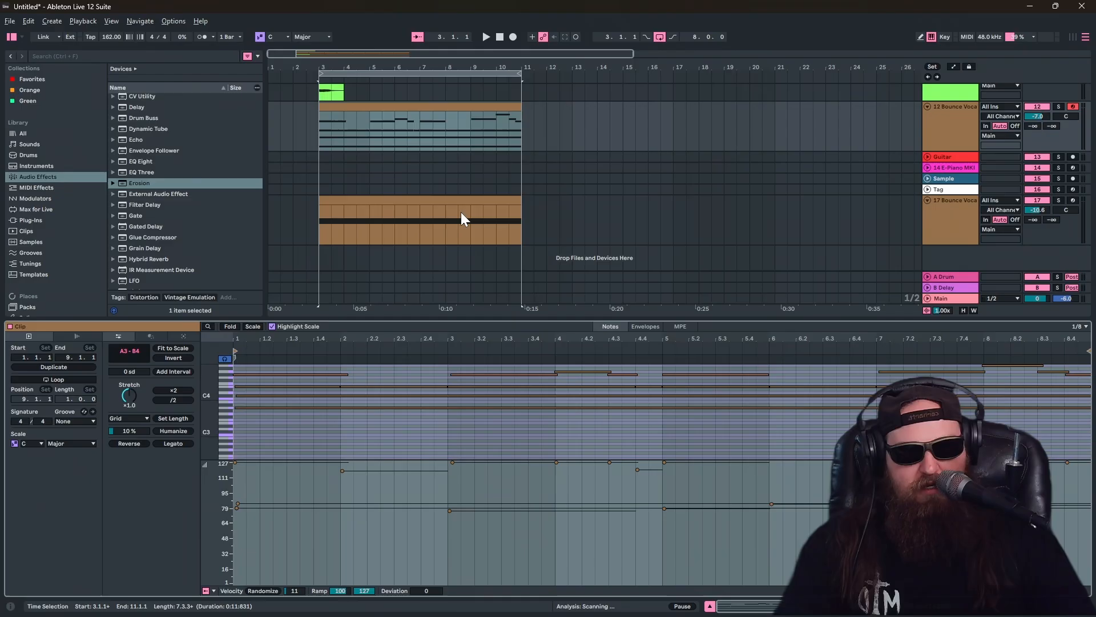
{"action": "left_click", "coordinate": [456, 198], "text": "shift"}
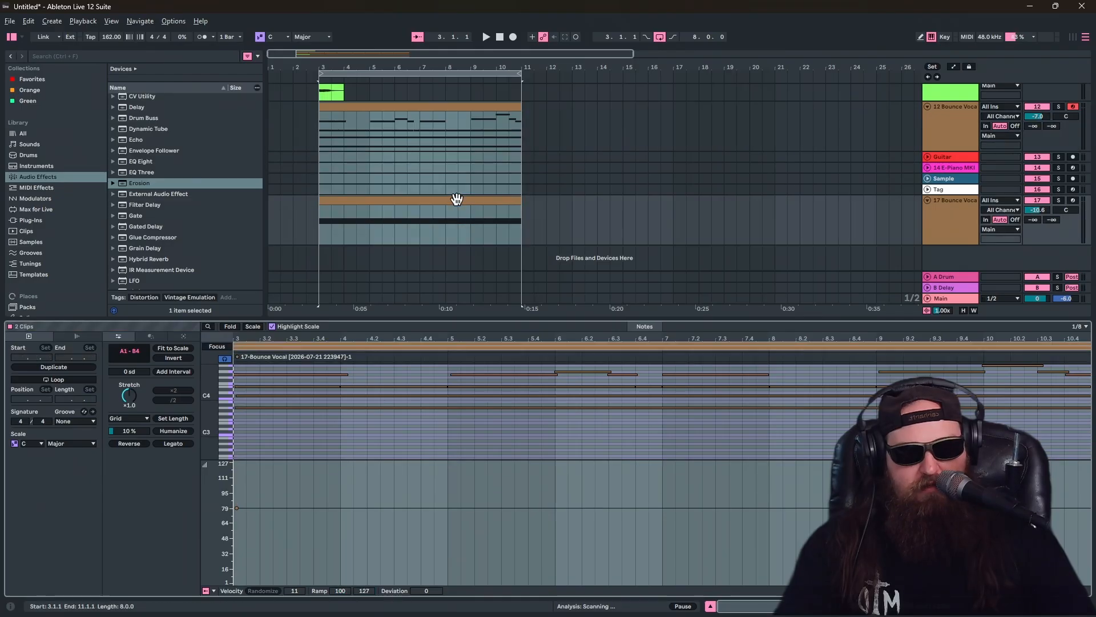
{"action": "key", "text": "ctrl+a"}
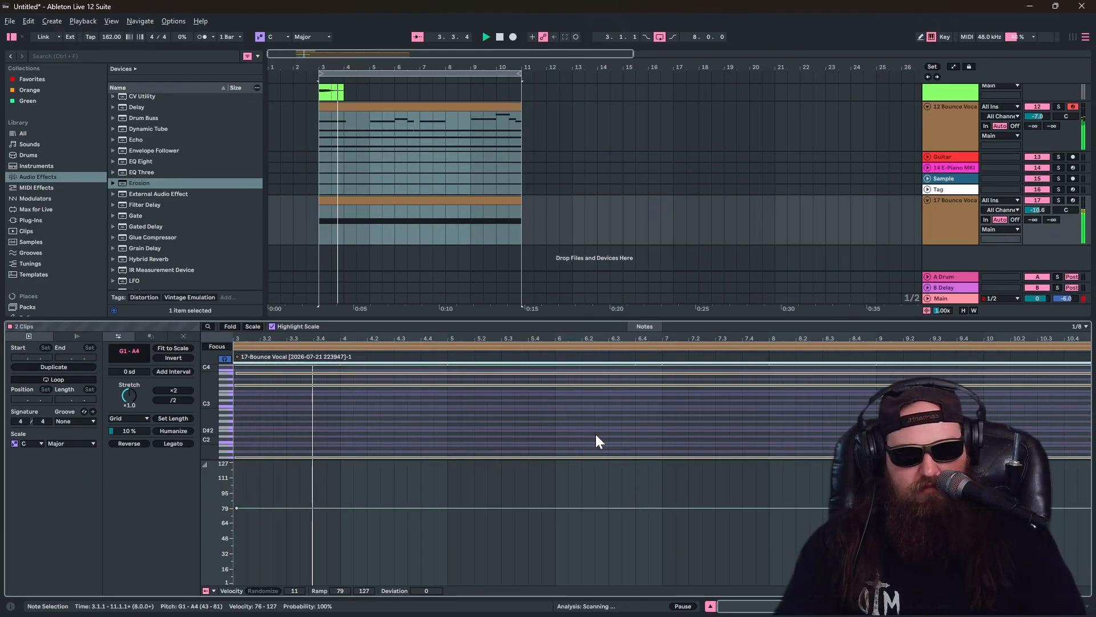
{"action": "key", "text": "Down"}
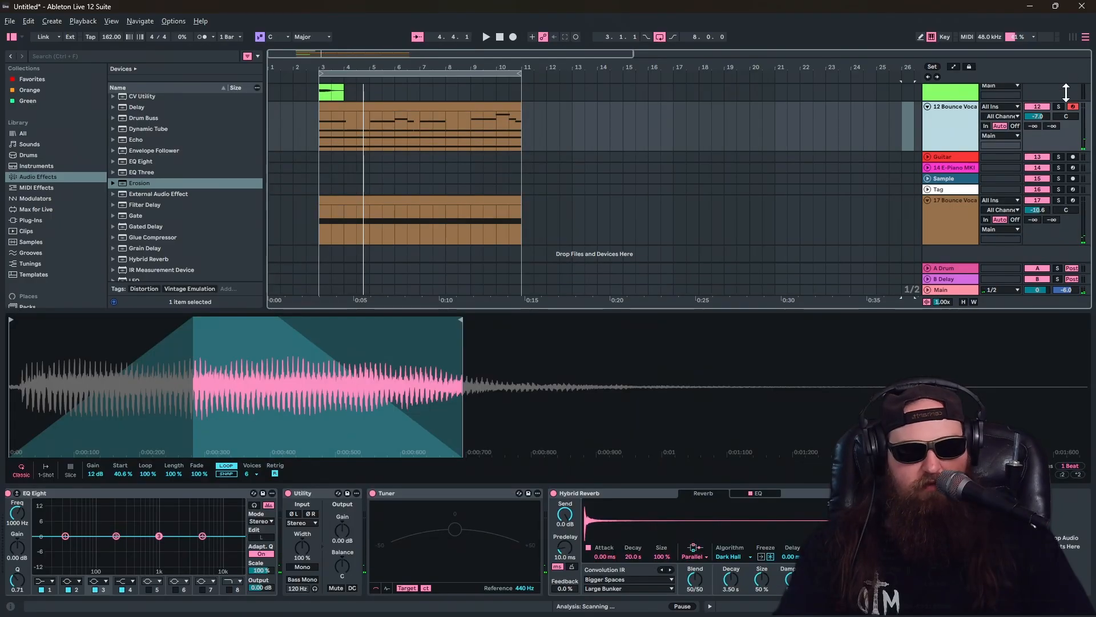
- Solo the chord Bounce Vocal track and add the ShaperBox 3 plug-in to its device chain
{"action": "left_click", "coordinate": [1063, 105]}
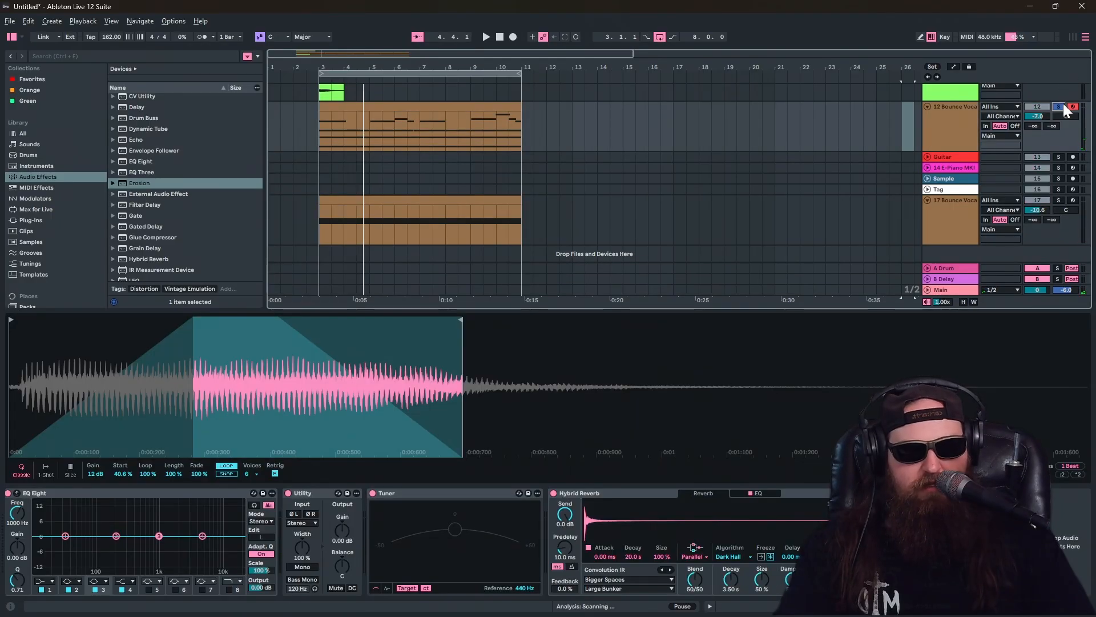
{"action": "left_click", "coordinate": [331, 102]}
{"action": "left_click", "coordinate": [30, 220]}
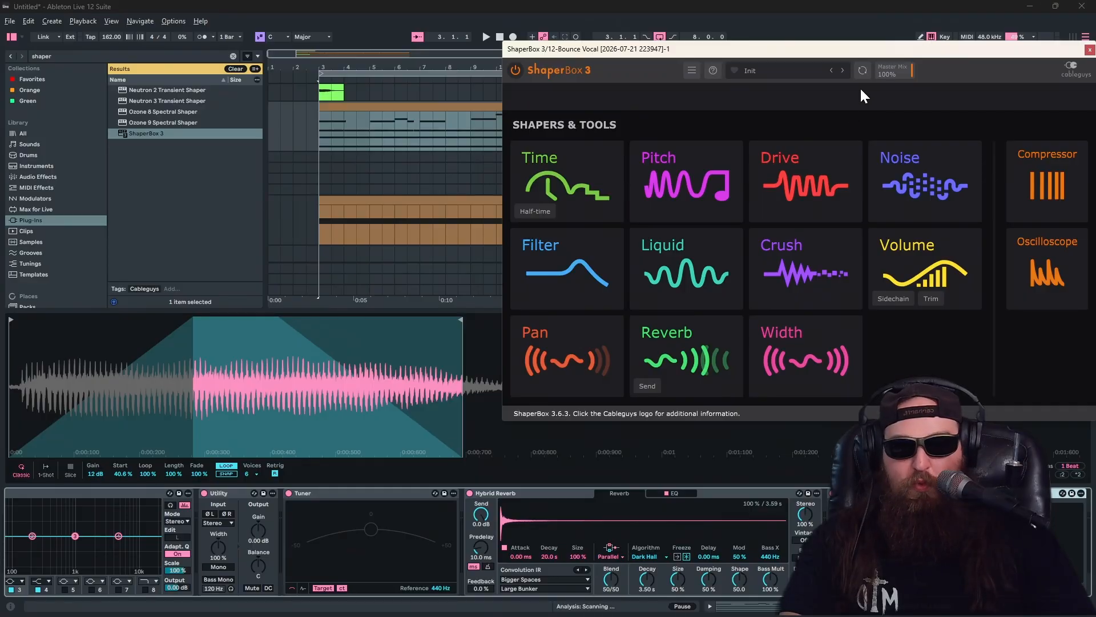
- Audition ShaperBox 3 presets on the soloed vocal chords, including EF Panner, and load Bubble Clicker from the Pitch FX category
{"action": "left_click", "coordinate": [807, 69]}
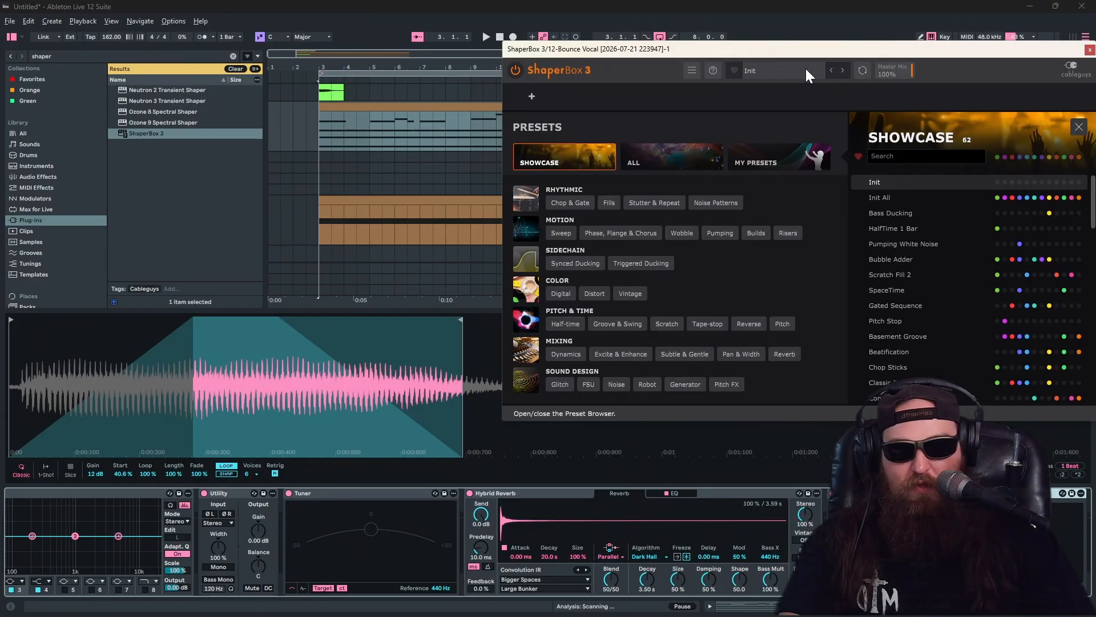
{"action": "left_click", "coordinate": [603, 324]}
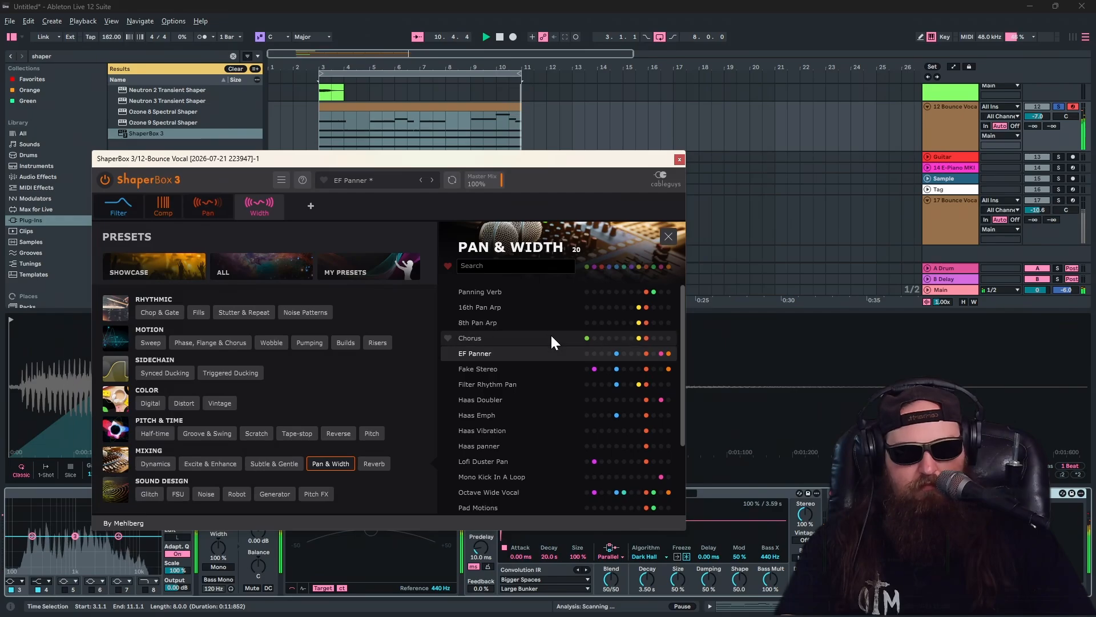
{"action": "left_click", "coordinate": [316, 494]}
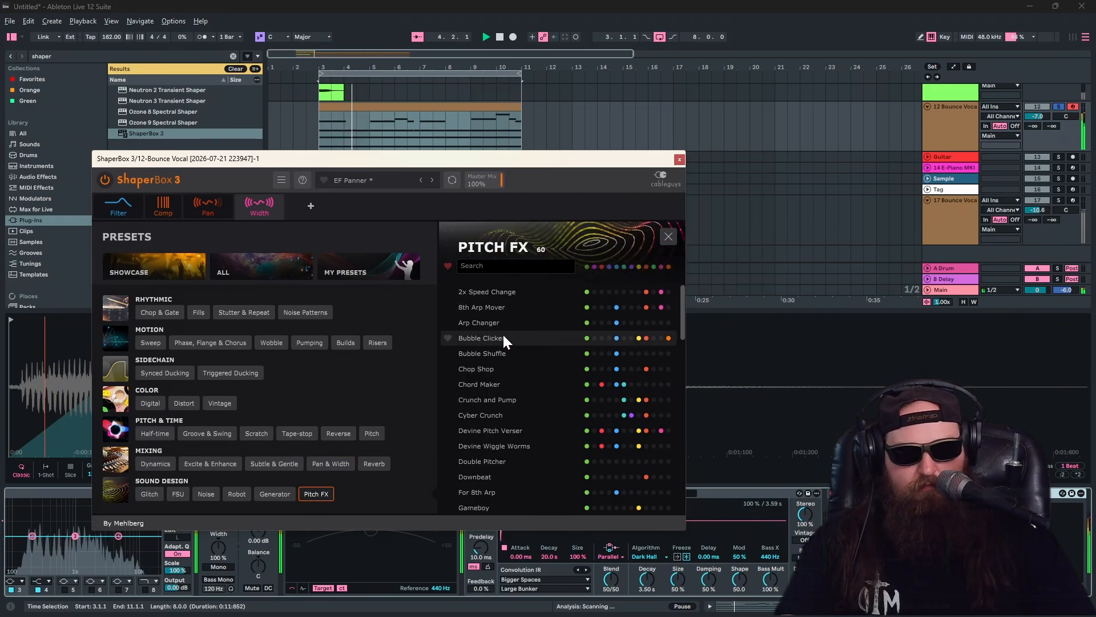
{"action": "left_click", "coordinate": [501, 338]}
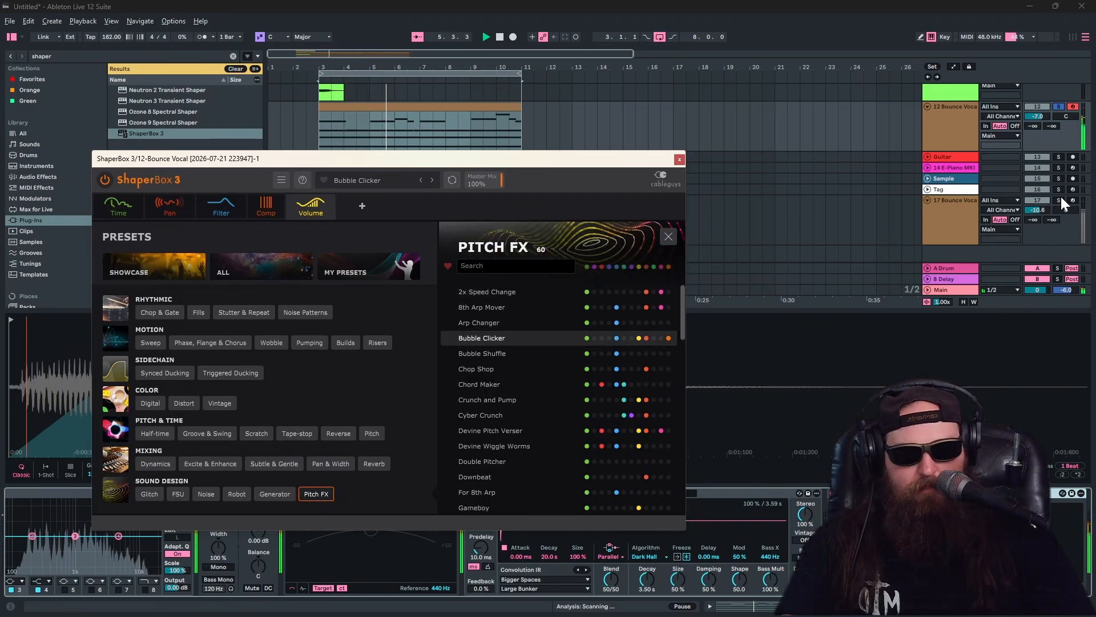
{"action": "scroll", "coordinate": [1059, 105], "scroll_direction": "up", "scroll_amount": 3}
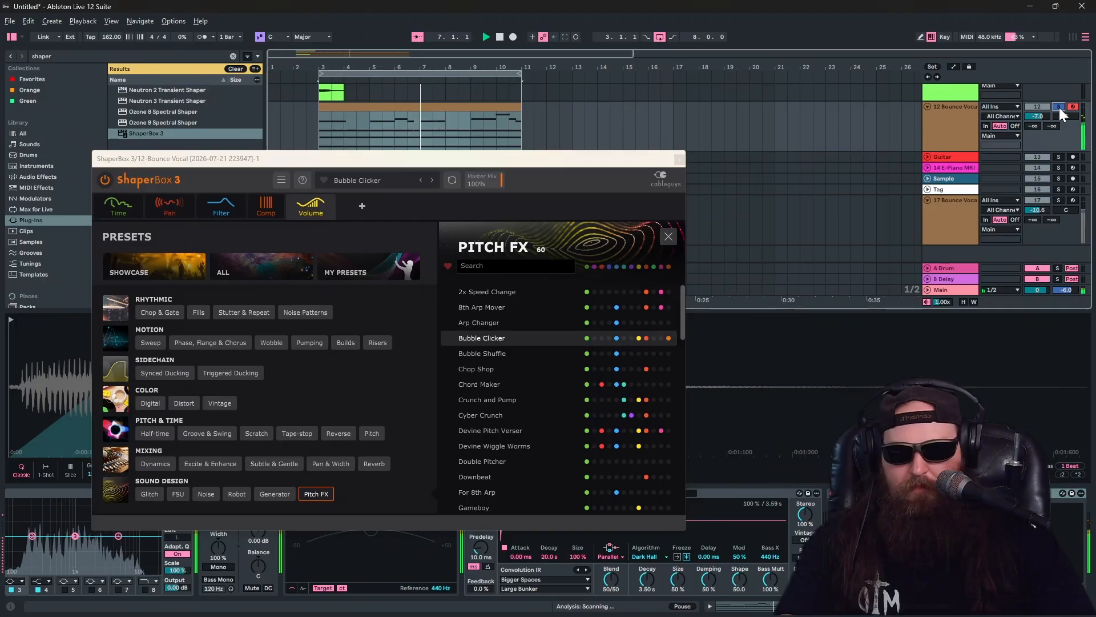
- Create a four-bar MIDI clip on the HH track starting at bar 3, with a first pair of hits, and play it
{"action": "left_click", "coordinate": [415, 161]}
{"action": "key", "text": "ctrl+shift+m"}
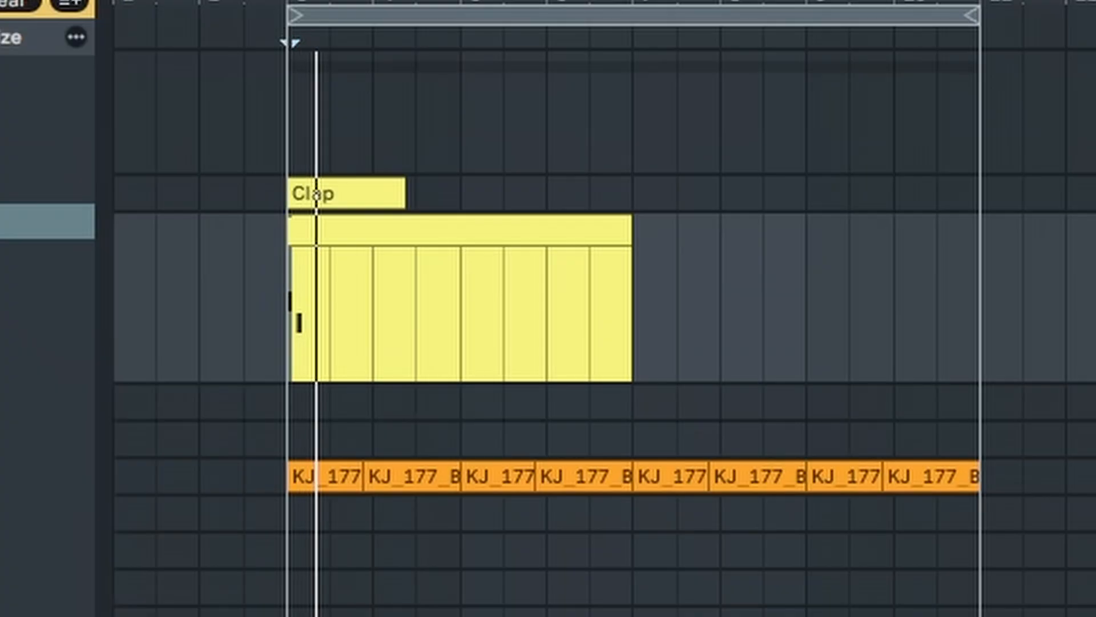
{"action": "key", "text": "space"}
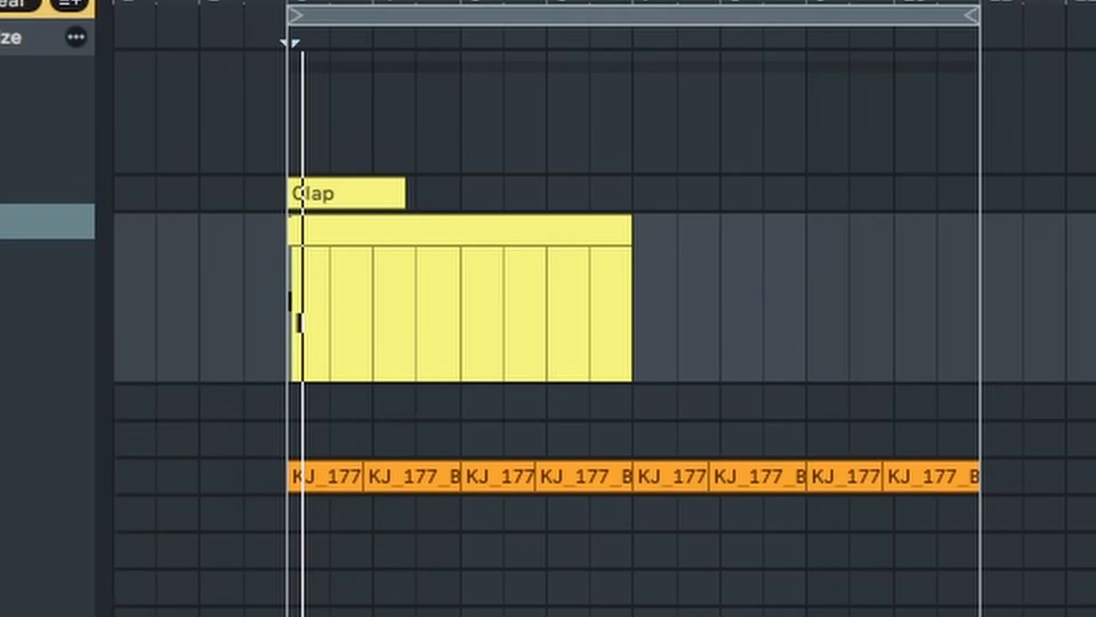
{"action": "key", "text": "space"}
{"action": "key", "text": "space"}
- Repeatedly duplicate the pair of alternating hits to fill the hi-hat clip with a steady pattern
{"action": "key", "text": "ctrl+d"}
{"action": "key", "text": "ctrl+d"}
{"action": "key", "text": "ctrl+d"}
{"action": "key", "text": "ctrl+d"}
{"action": "key", "text": "ctrl+d"}
{"action": "key", "text": "ctrl+d"}
{"action": "key", "text": "ctrl+d"}
{"action": "key", "text": "ctrl+d"}
{"action": "key", "text": "ctrl+d"}
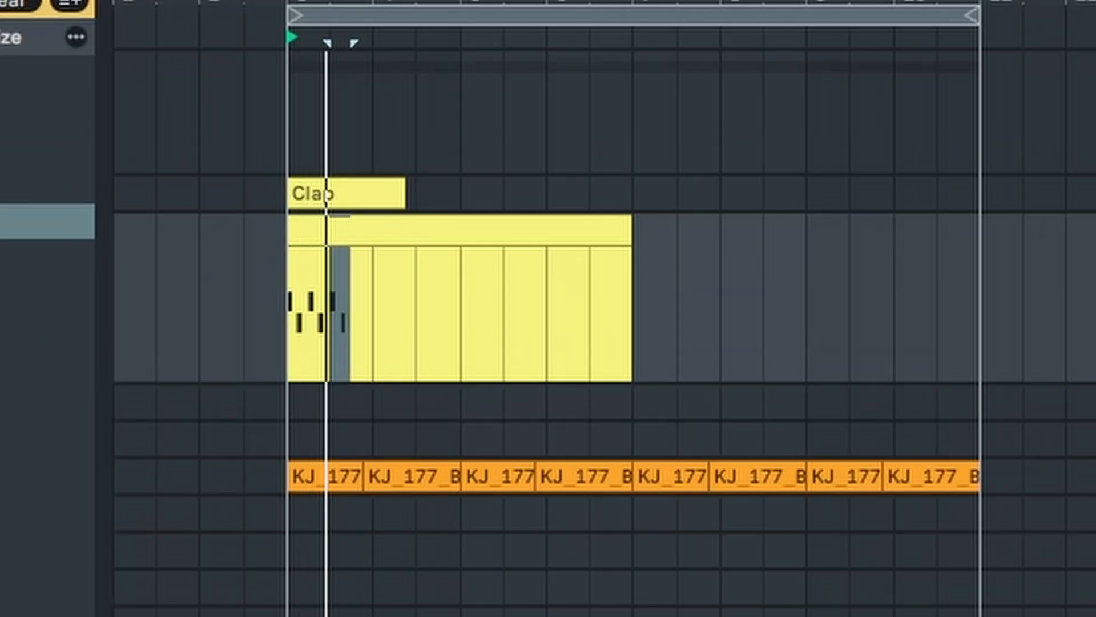
{"action": "key", "text": "ctrl+d"}
{"action": "key", "text": "ctrl+d"}
{"action": "key", "text": "ctrl+d"}
{"action": "key", "text": "ctrl+d"}
{"action": "key", "text": "ctrl+d"}
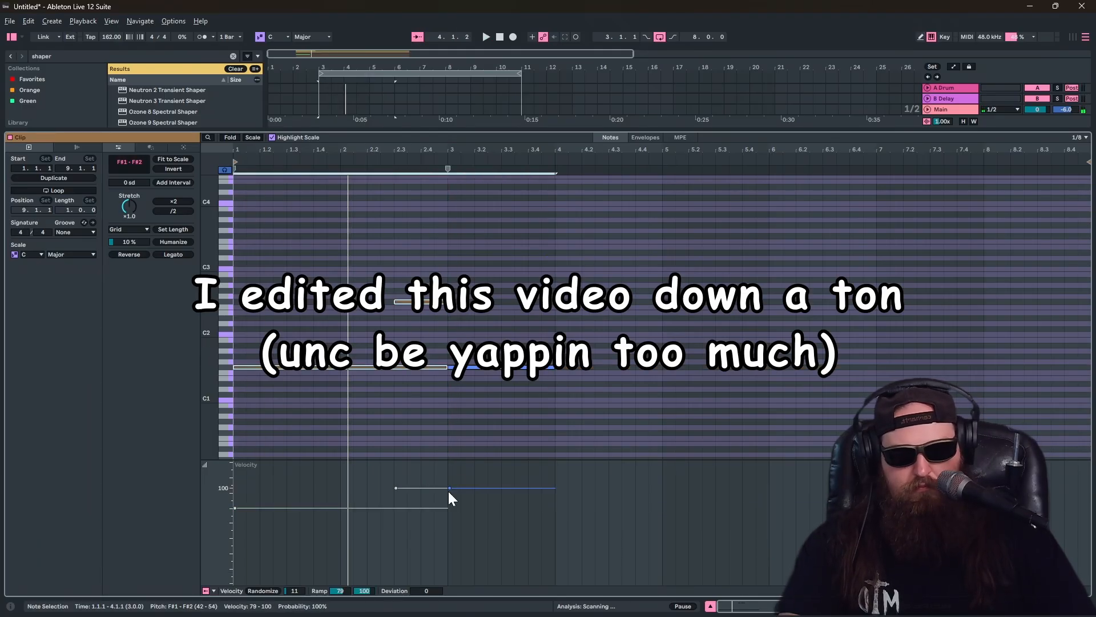
- Add short descending notes at the end of bar 4 in the vocal bass clip
{"action": "double_click", "coordinate": [642, 328]}
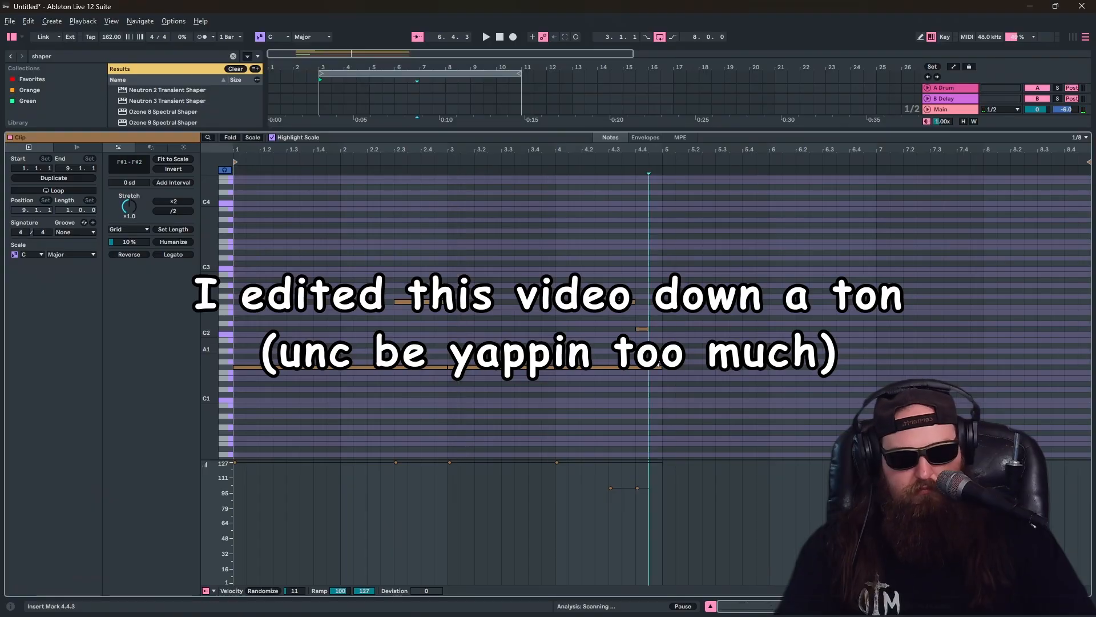
{"action": "key", "text": "ctrl+a"}
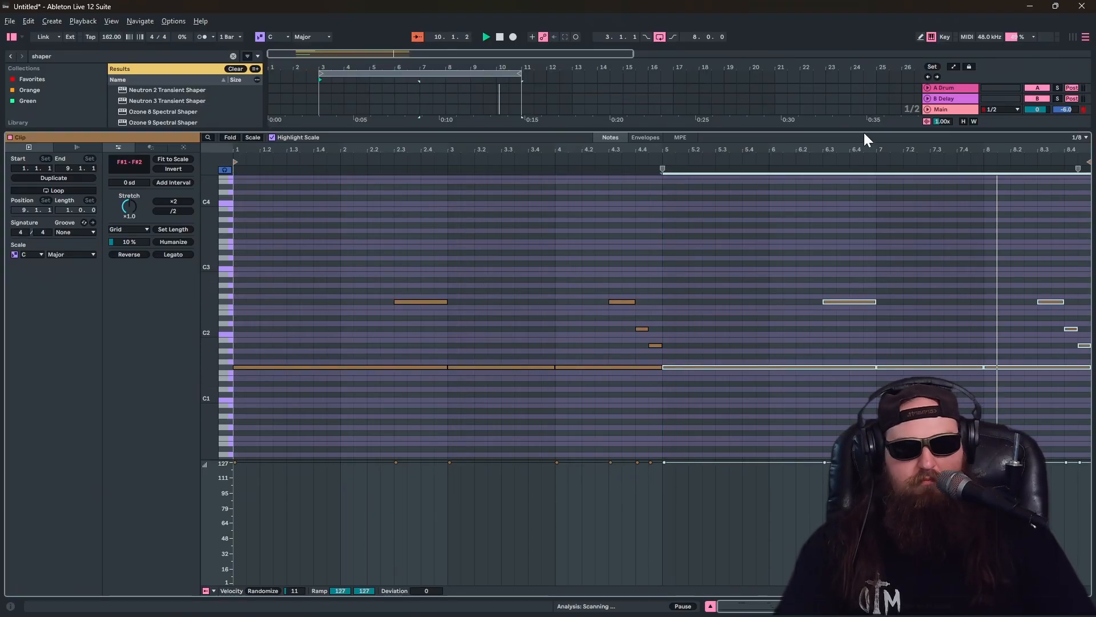
{"action": "left_click", "coordinate": [650, 382]}
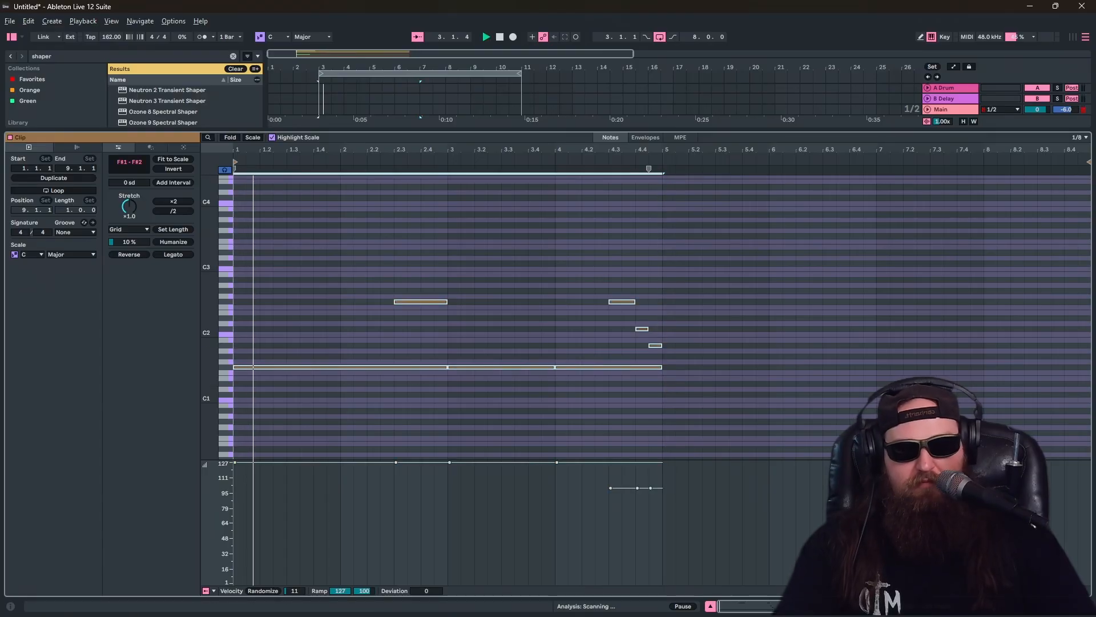
- Raise the bass notes' velocity to 127, duplicate the four-bar phrase into bars 5 to 8, and shrink the note editor
{"action": "left_click_drag", "start_coordinate": [656, 485], "coordinate": [680, 411]}
{"action": "key", "text": "ctrl+d"}
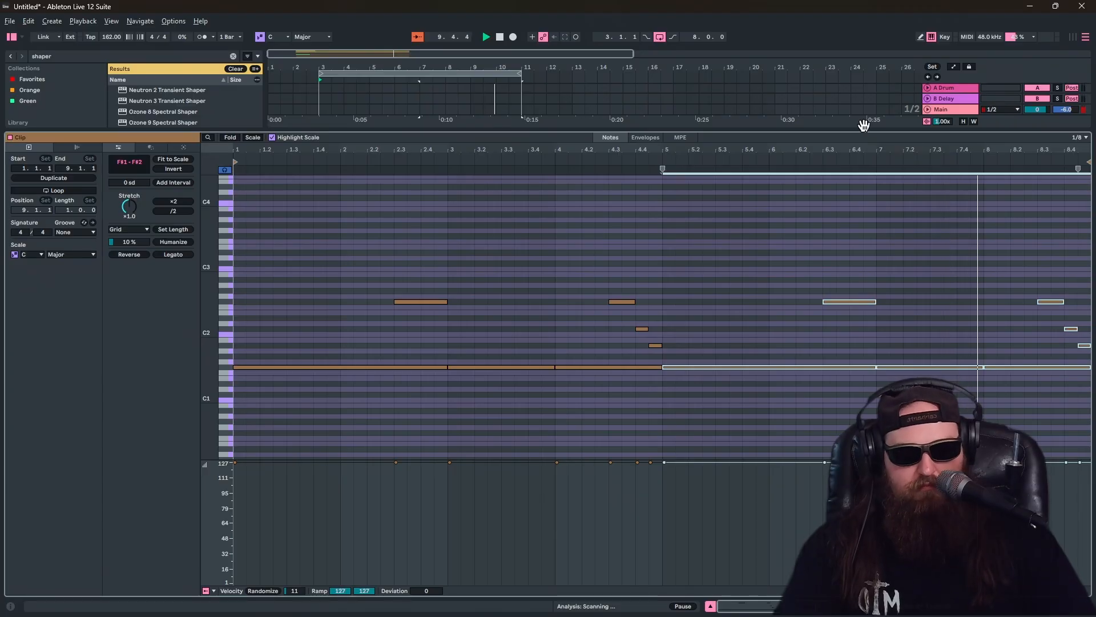
{"action": "left_click_drag", "start_coordinate": [864, 133], "coordinate": [864, 466]}
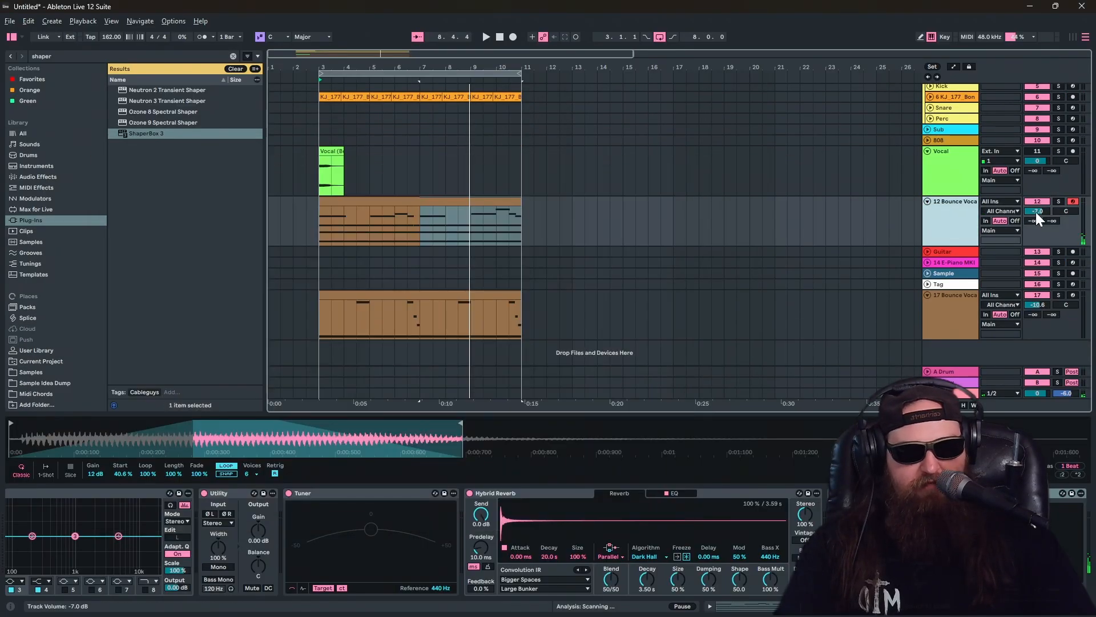
- Add another ShaperBox 3 instance to the chord Bounce Vocal track and start playback
{"action": "double_click", "coordinate": [941, 211]}
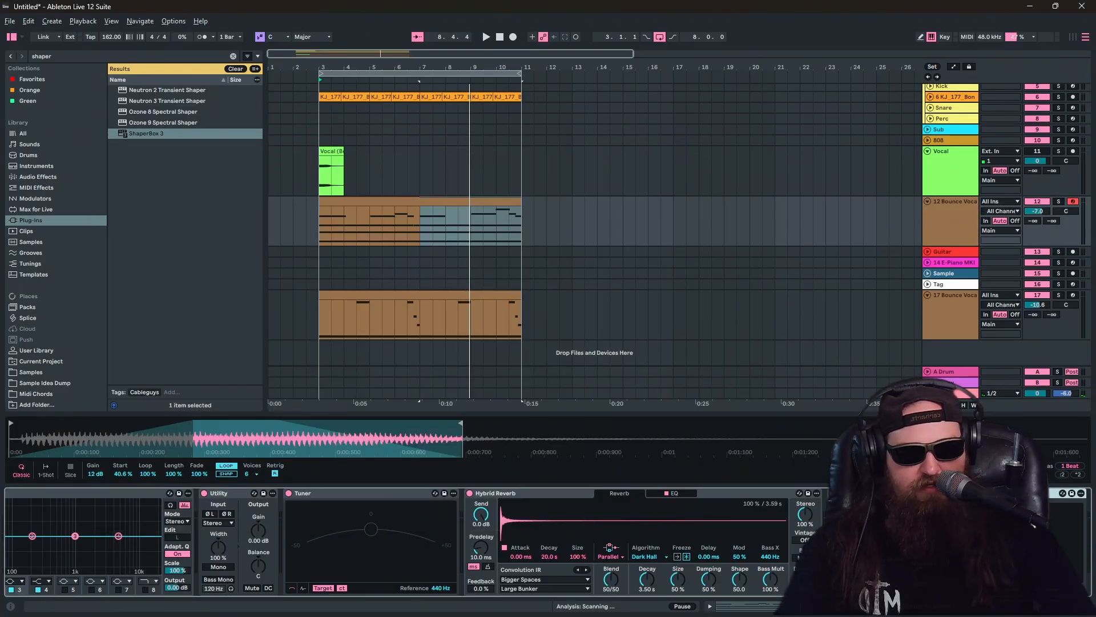
{"action": "double_click", "coordinate": [144, 136]}
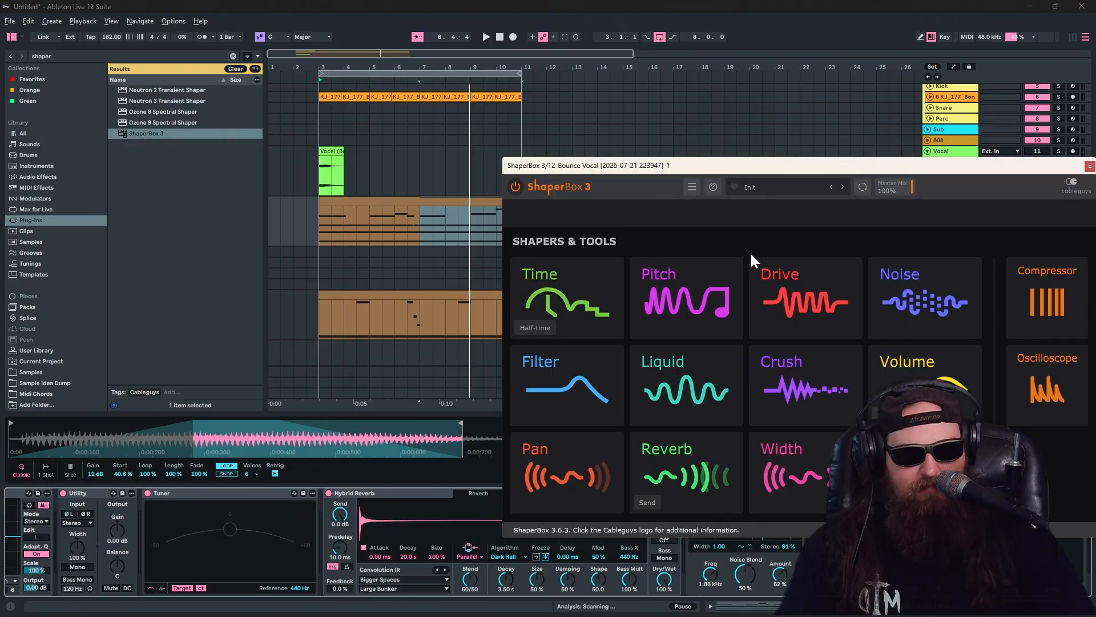
{"action": "key", "text": "space"}
- Audition ShaperBox 3's Noise Patterns presets, including 16th Rhythm, and freeze the chord Bounce Vocal track
{"action": "left_click", "coordinate": [756, 187]}
{"action": "left_click", "coordinate": [708, 320]}
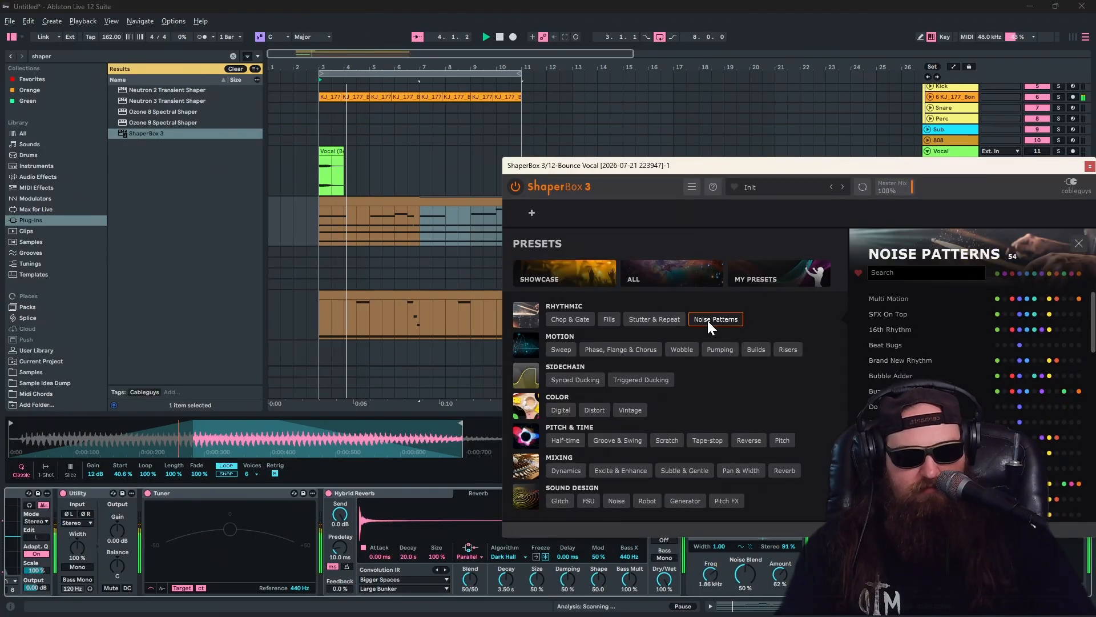
{"action": "left_click", "coordinate": [918, 329]}
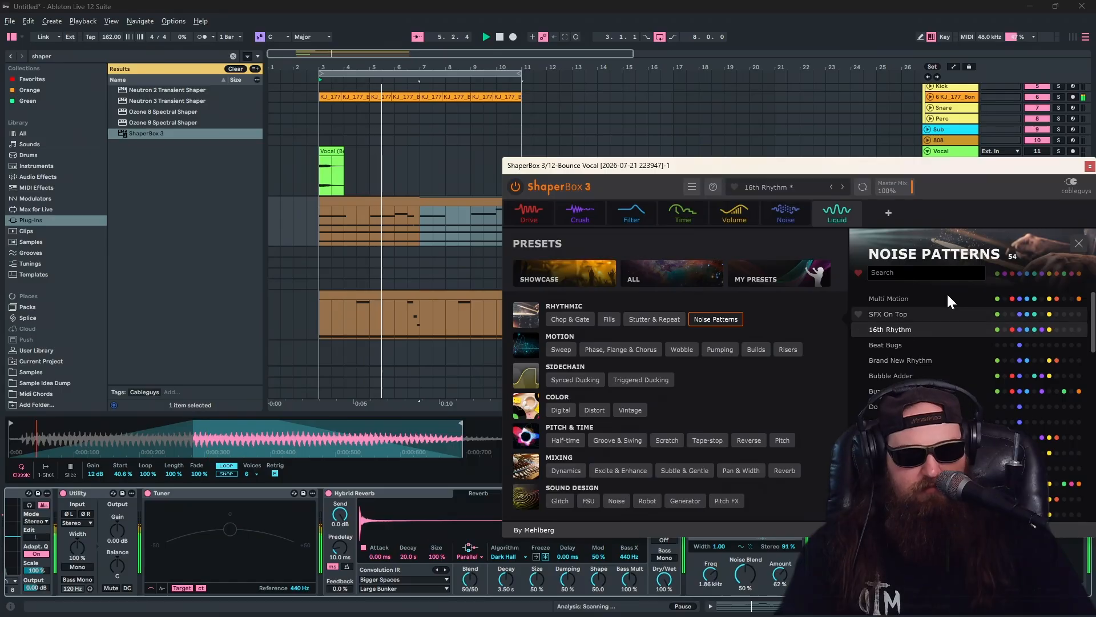
{"action": "left_click", "coordinate": [956, 390]}
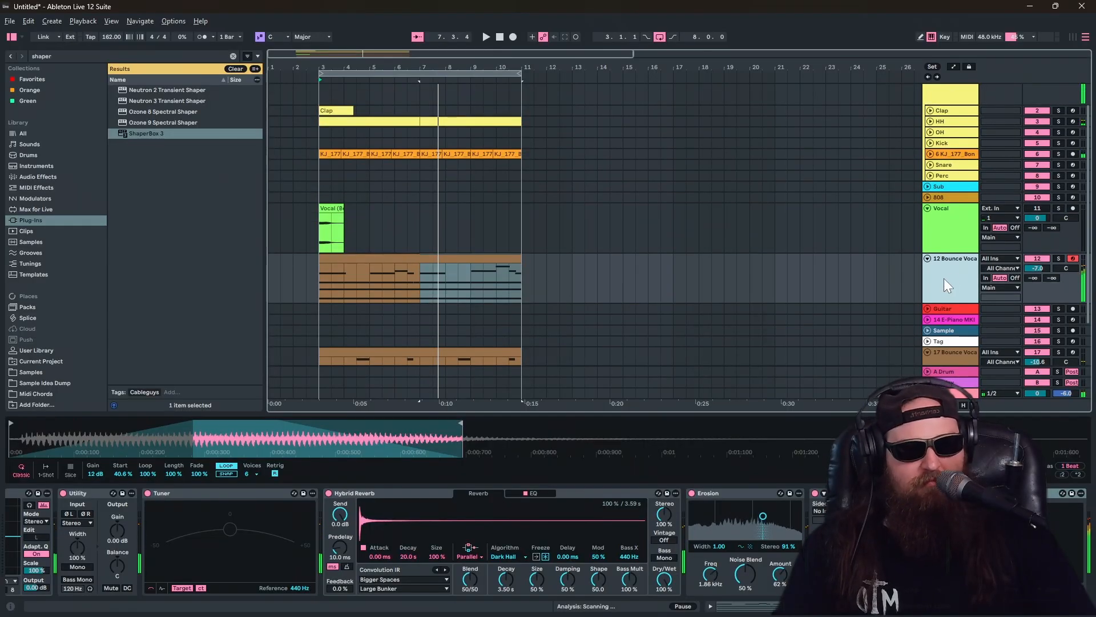
{"action": "right_click", "coordinate": [944, 280]}
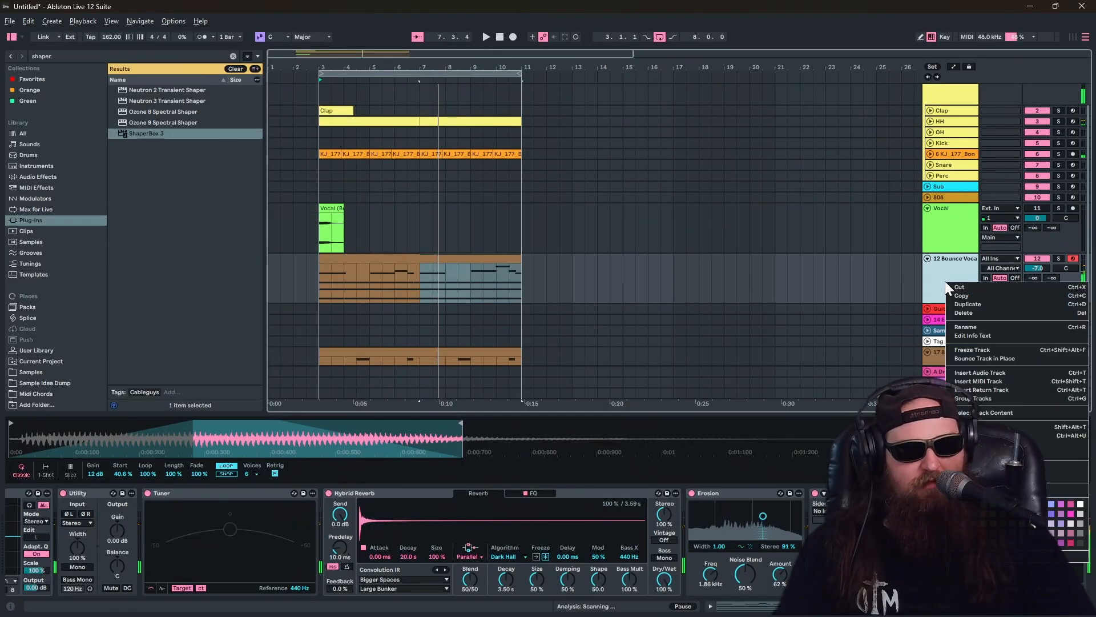
{"action": "left_click", "coordinate": [985, 350]}
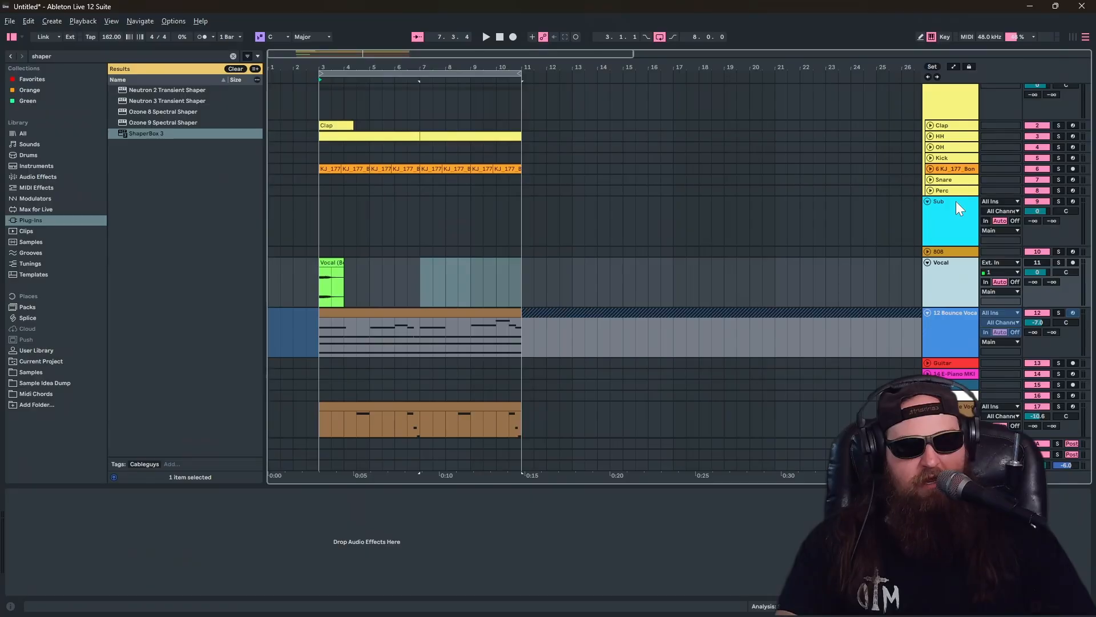
- Copy the eight-bar MIDI clip from the bass Bounce Vocal track onto the Sub track at bar 3
{"action": "left_click", "coordinate": [955, 201]}
{"action": "scroll", "coordinate": [943, 234], "scroll_direction": "down", "scroll_amount": 2}
{"action": "left_click", "coordinate": [397, 371]}
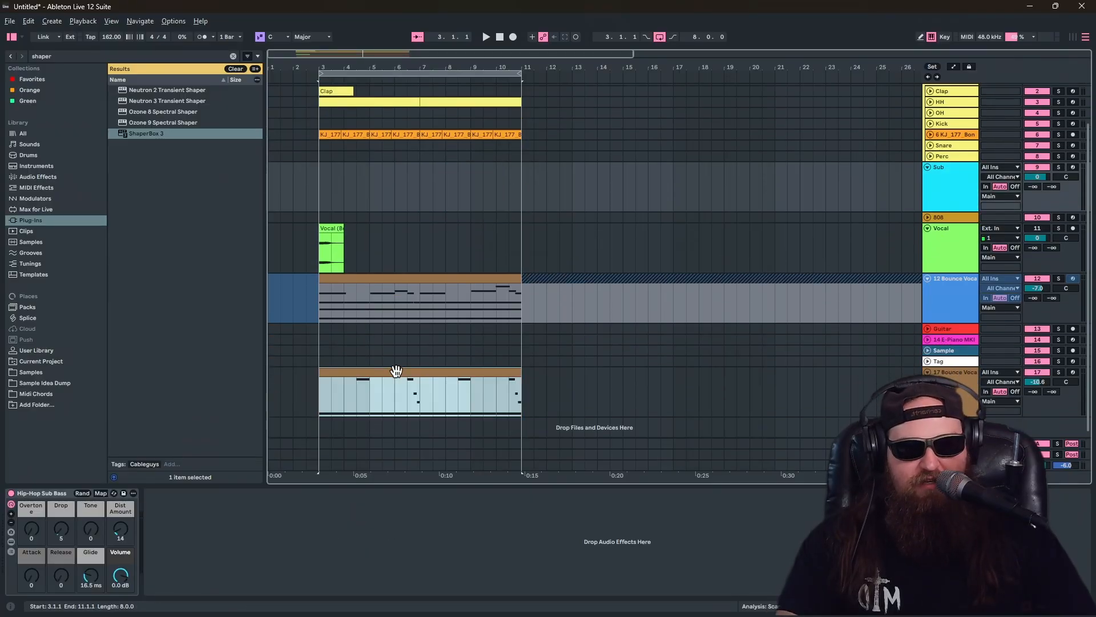
{"action": "scroll", "coordinate": [571, 366], "scroll_direction": "down", "scroll_amount": 2}
{"action": "scroll", "coordinate": [451, 326], "scroll_direction": "up", "scroll_amount": 1}
{"action": "scroll", "coordinate": [402, 257], "scroll_direction": "down", "scroll_amount": 2}
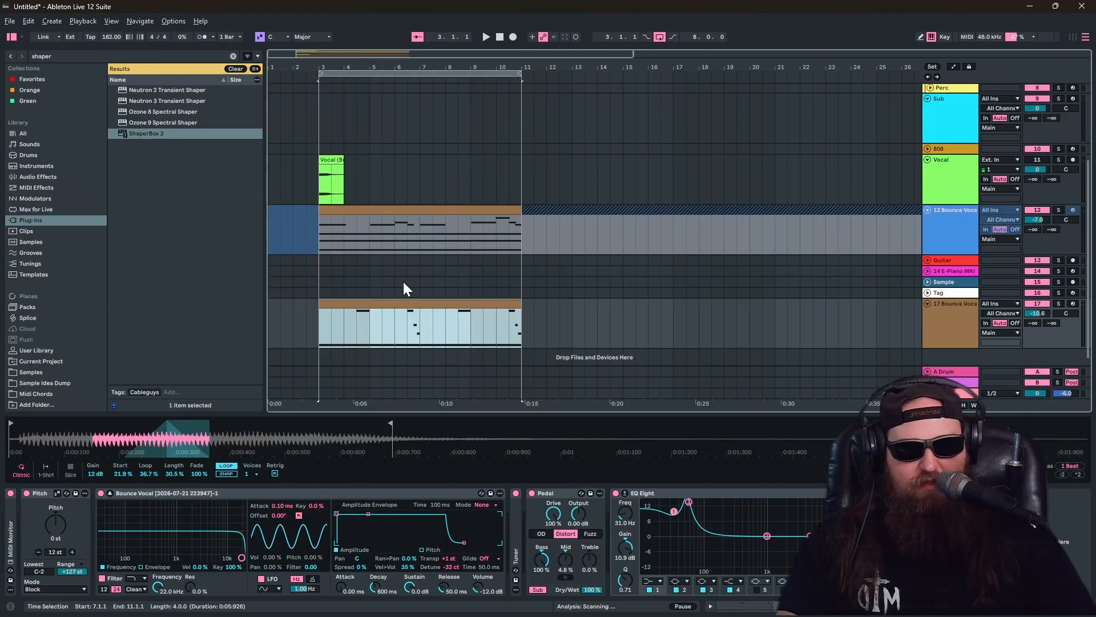
{"action": "left_click_drag", "start_coordinate": [396, 306], "coordinate": [403, 117]}
{"action": "scroll", "coordinate": [403, 117], "scroll_direction": "up", "scroll_amount": 3}
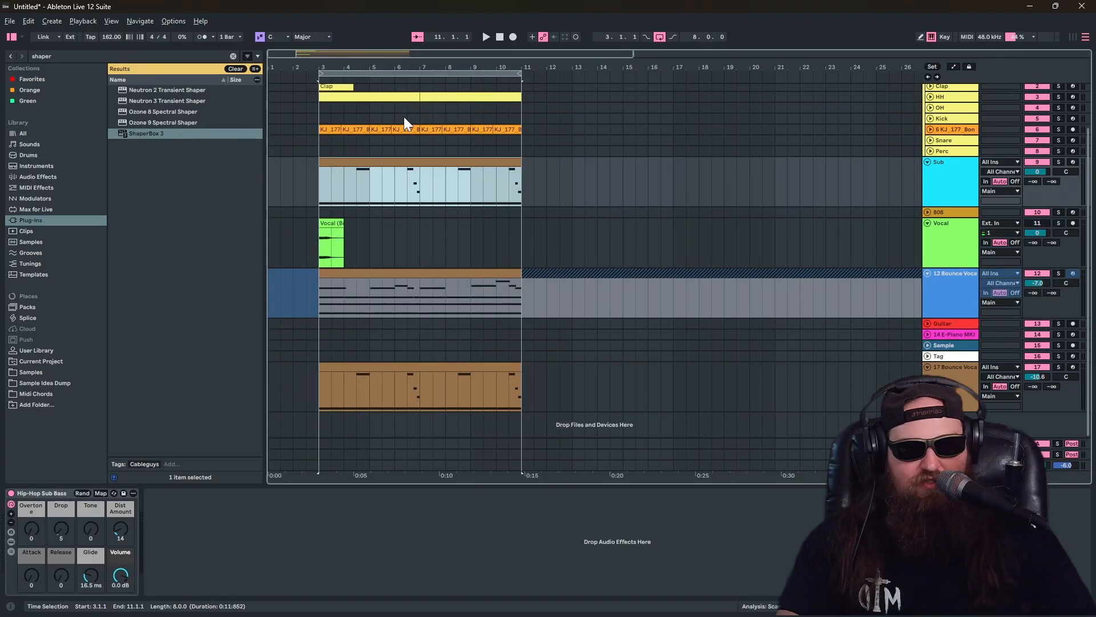
- Transpose the Sub clip's notes down one octave and move the bass Bounce Vocal track directly below Sub
{"action": "left_click", "coordinate": [431, 186]}
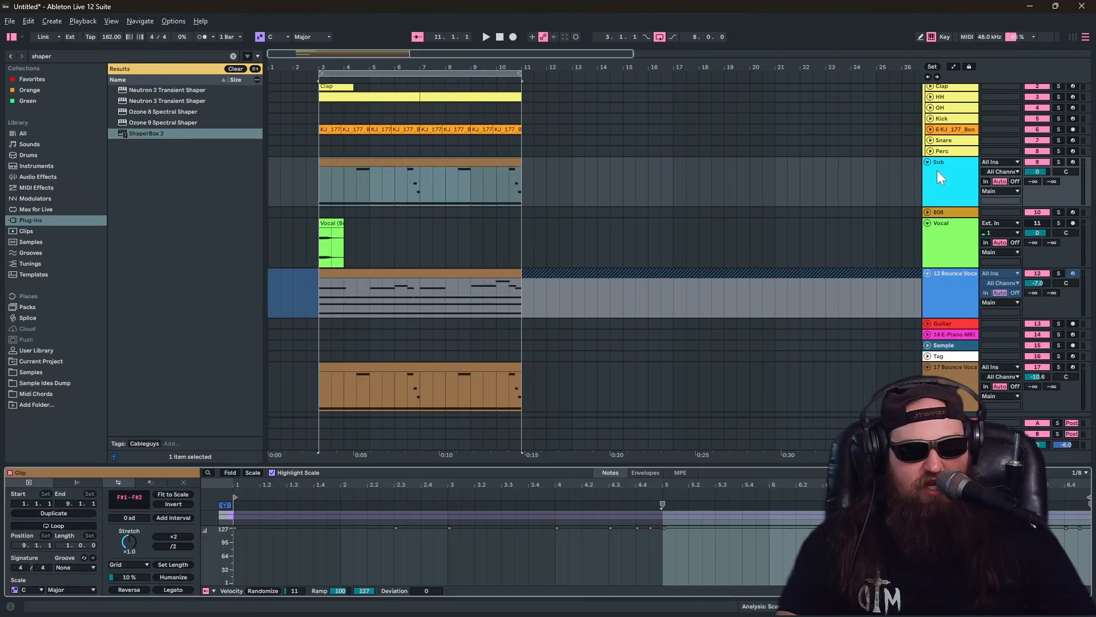
{"action": "scroll", "coordinate": [975, 328], "scroll_direction": "down", "scroll_amount": 1}
{"action": "left_click_drag", "start_coordinate": [955, 349], "coordinate": [945, 178]}
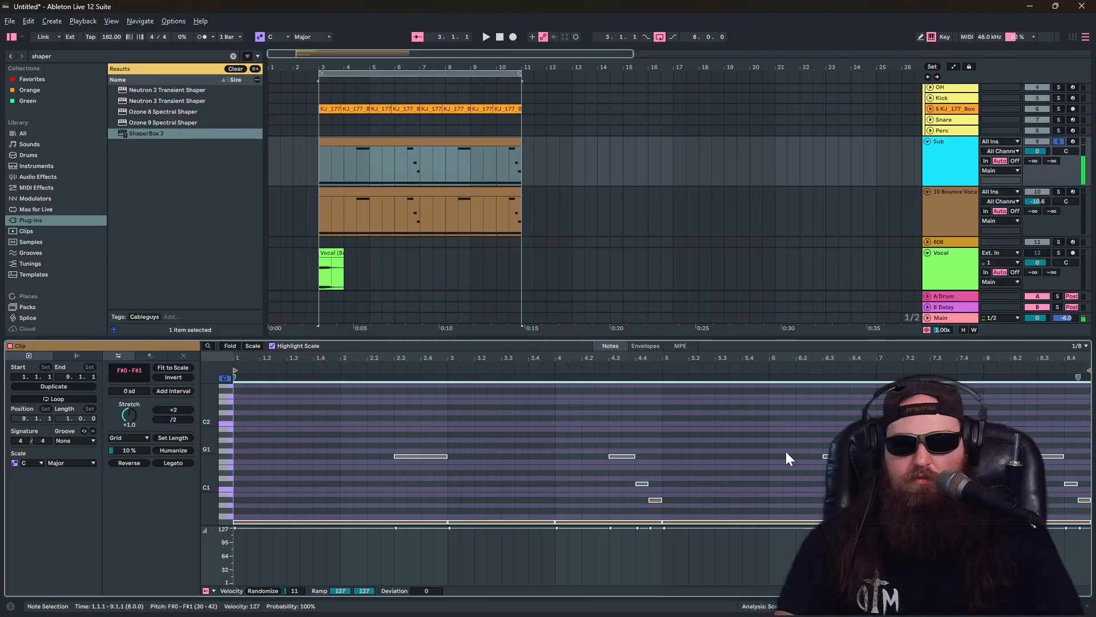
{"action": "key", "text": "space"}
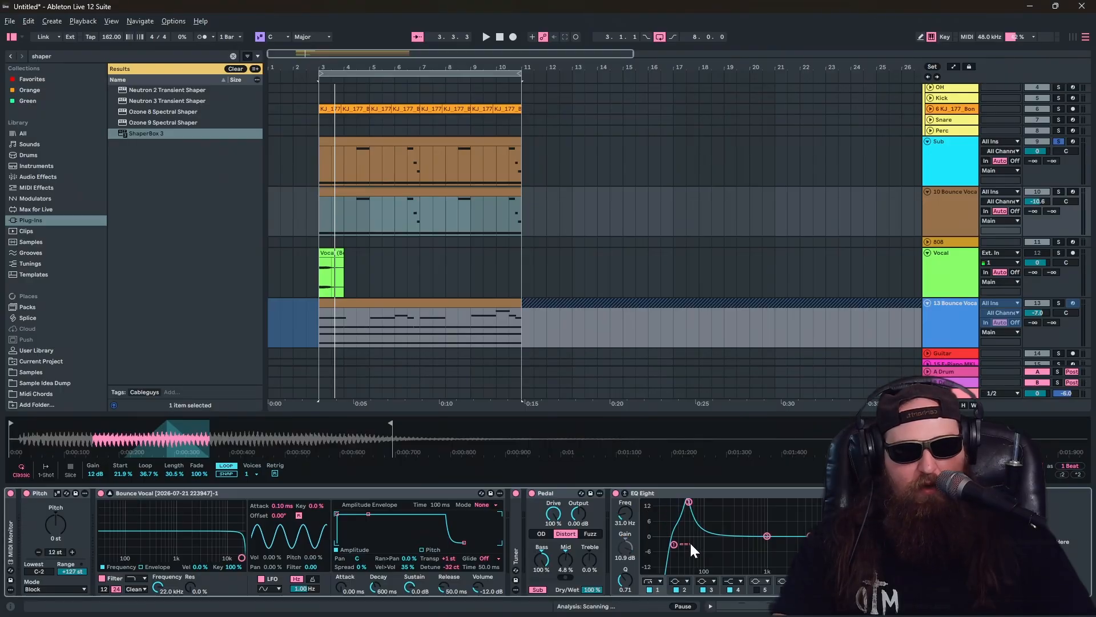
- In the vocal bass's EQ Eight, set band 2 to 88 Hz at 1.61 dB and sweep band 1's high-pass cutoff to thin the lows
{"action": "left_click_drag", "start_coordinate": [674, 545], "coordinate": [694, 542]}
{"action": "left_click_drag", "start_coordinate": [686, 501], "coordinate": [701, 533]}
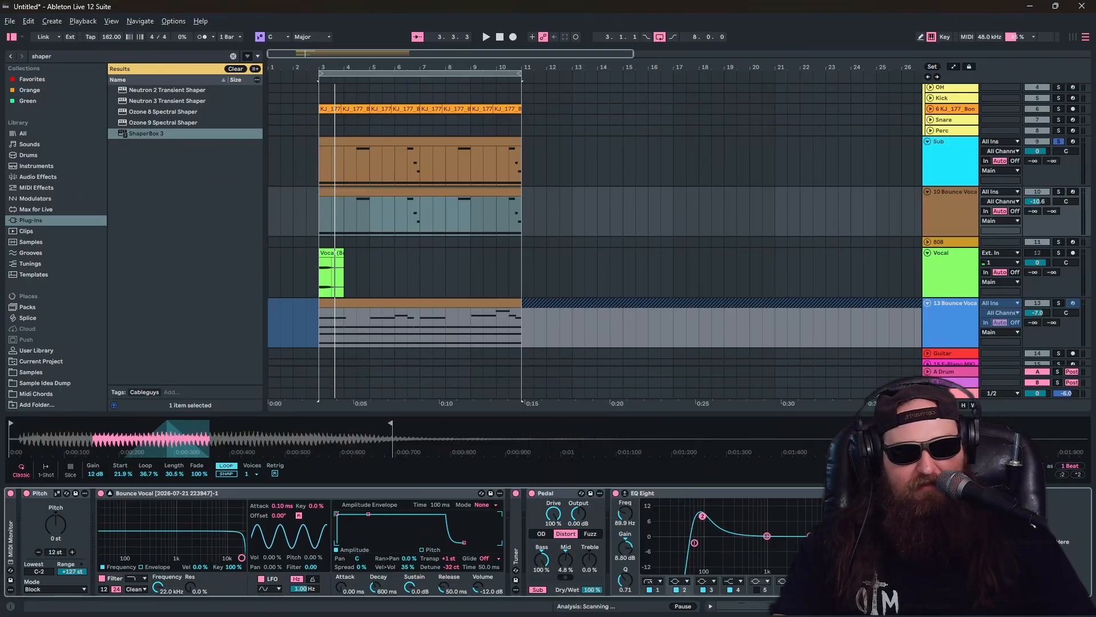
{"action": "scroll", "coordinate": [936, 185], "scroll_direction": "down", "scroll_amount": 2}
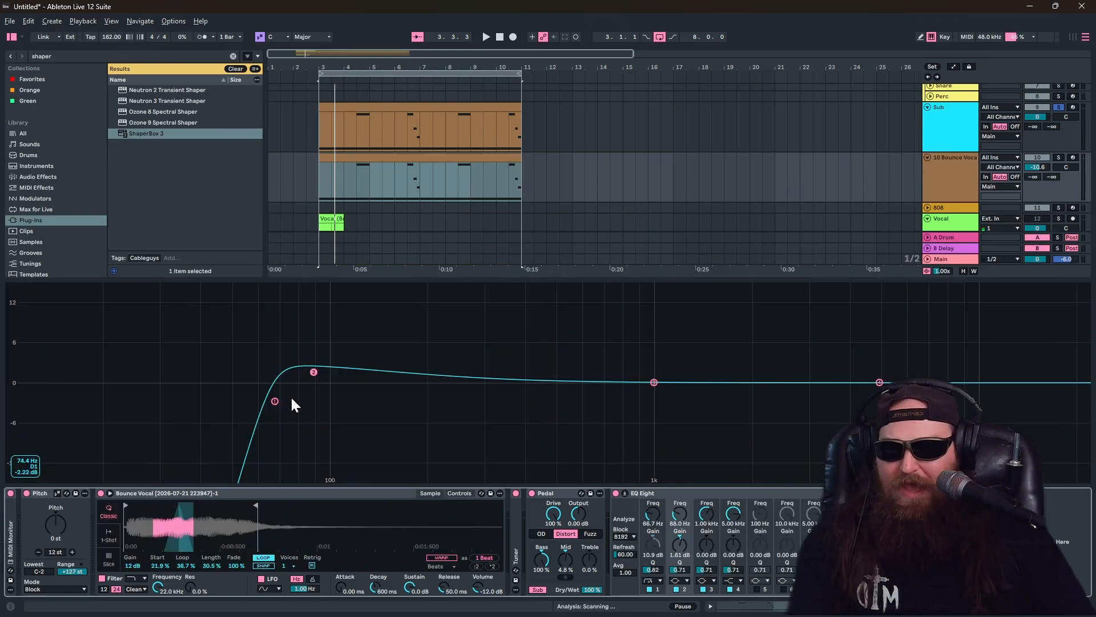
{"action": "left_click_drag", "start_coordinate": [501, 391], "coordinate": [622, 388]}
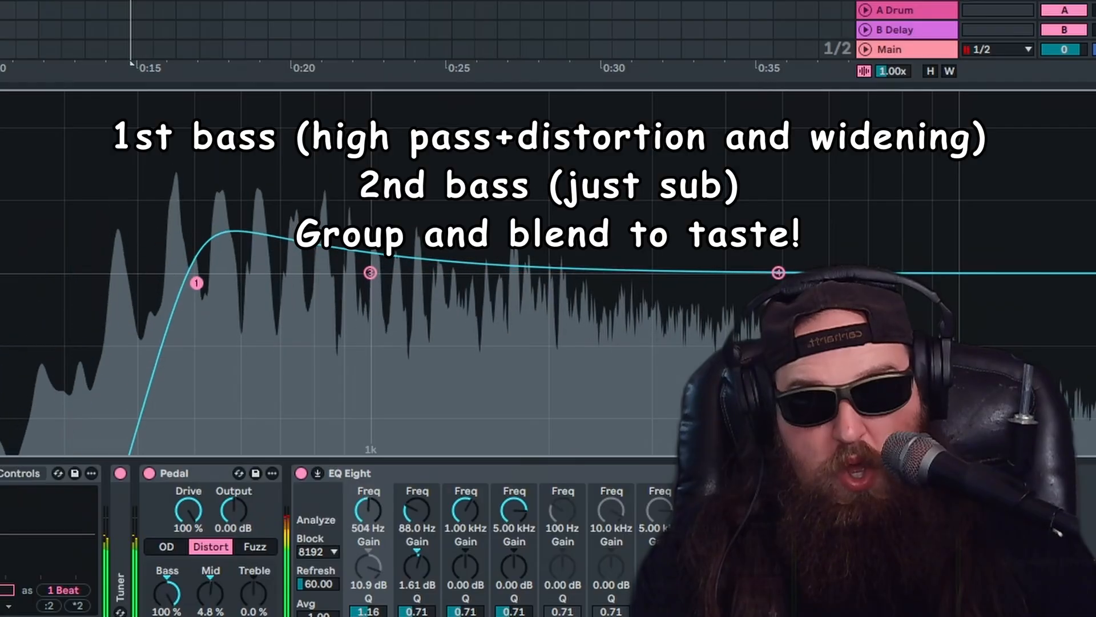
{"action": "left_click_drag", "start_coordinate": [312, 284], "coordinate": [32, 281]}
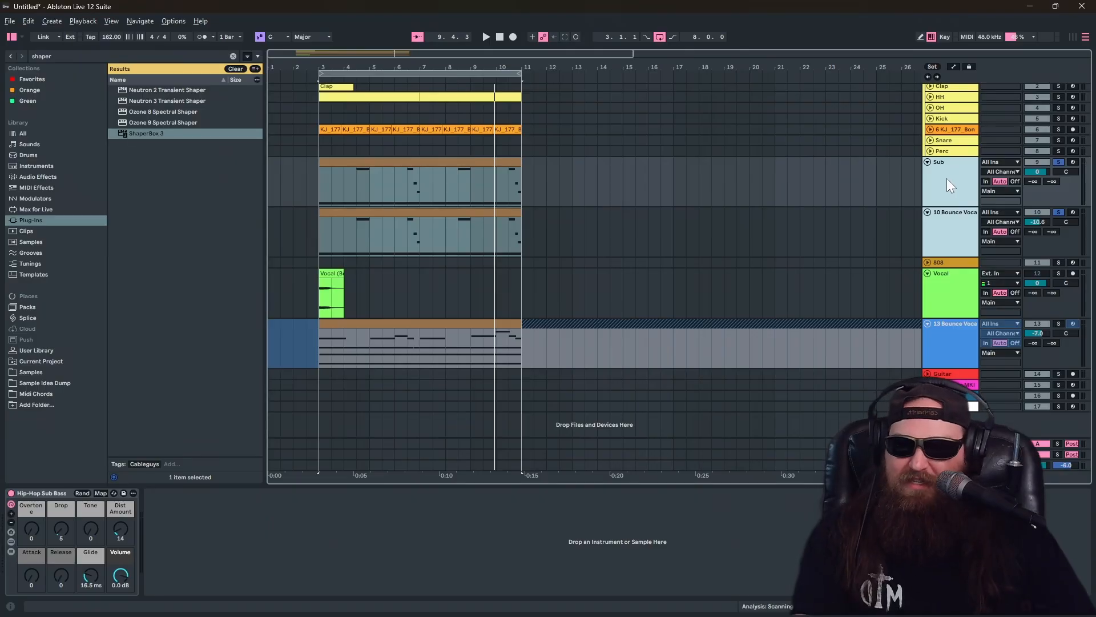
{"action": "key", "text": "ctrl+s"}
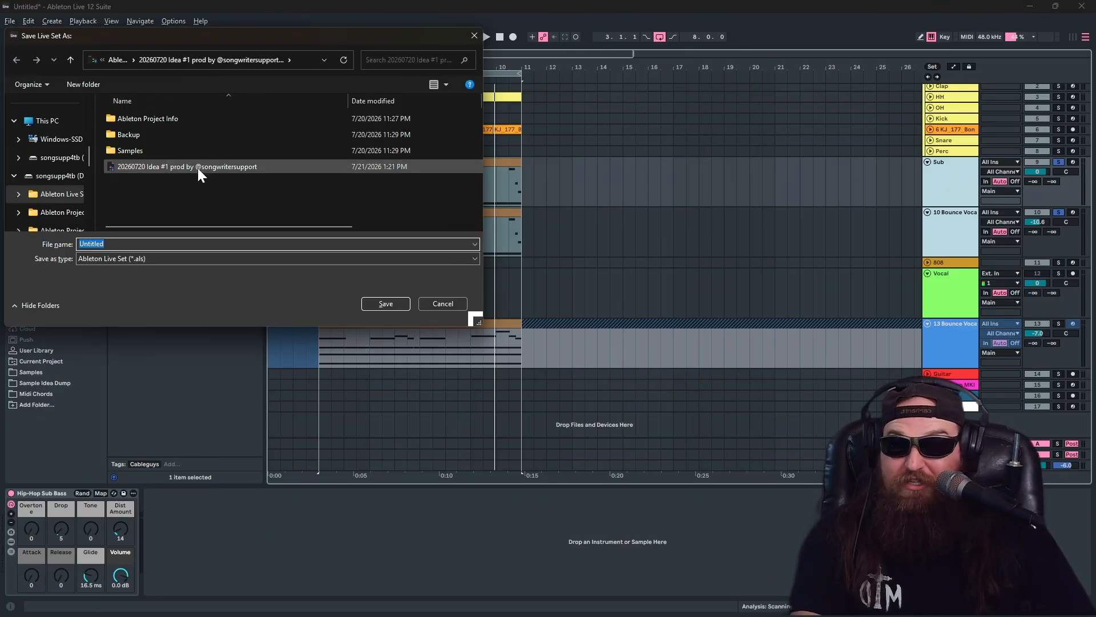
{"action": "left_click", "coordinate": [188, 166]}
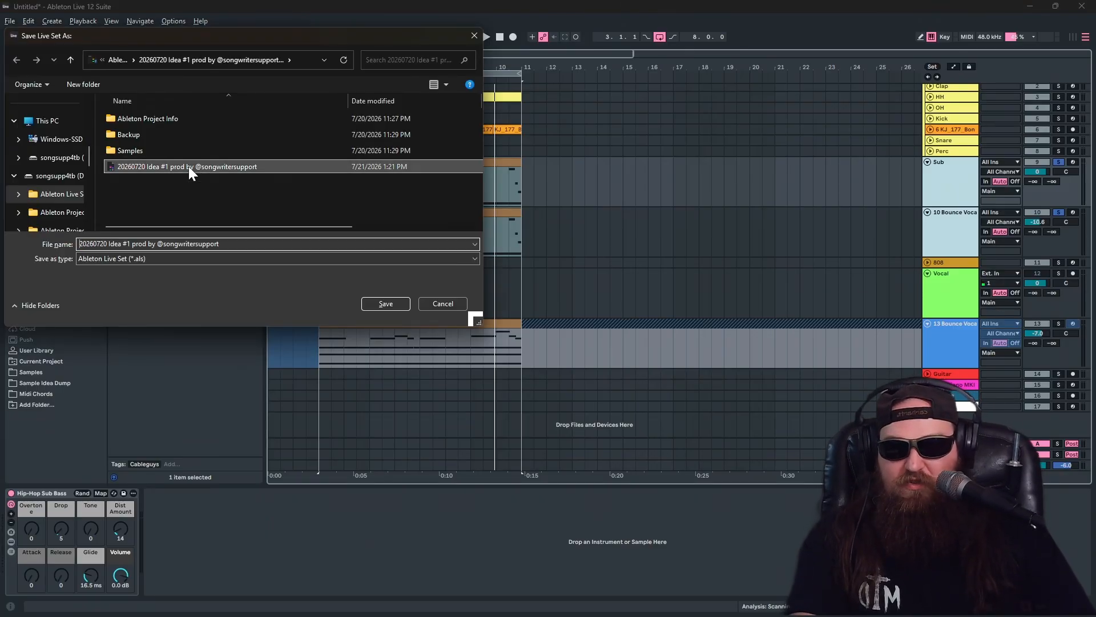
{"action": "left_click", "coordinate": [117, 59]}
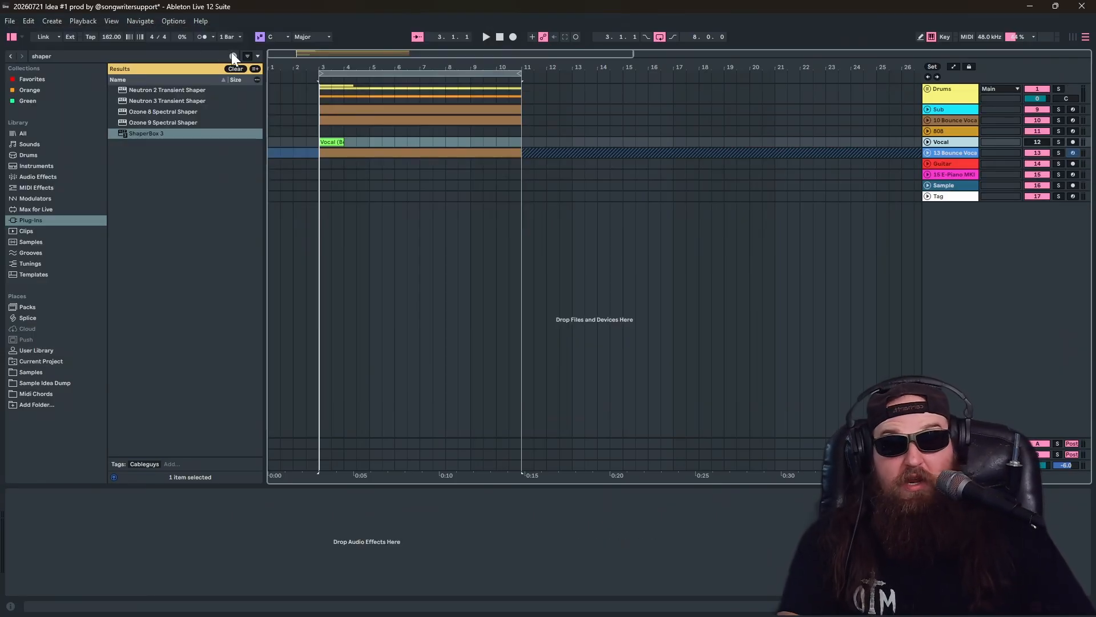
- Search the plug-ins for "serum" and load Serum 2 onto a new track
{"action": "left_click", "coordinate": [232, 56]}
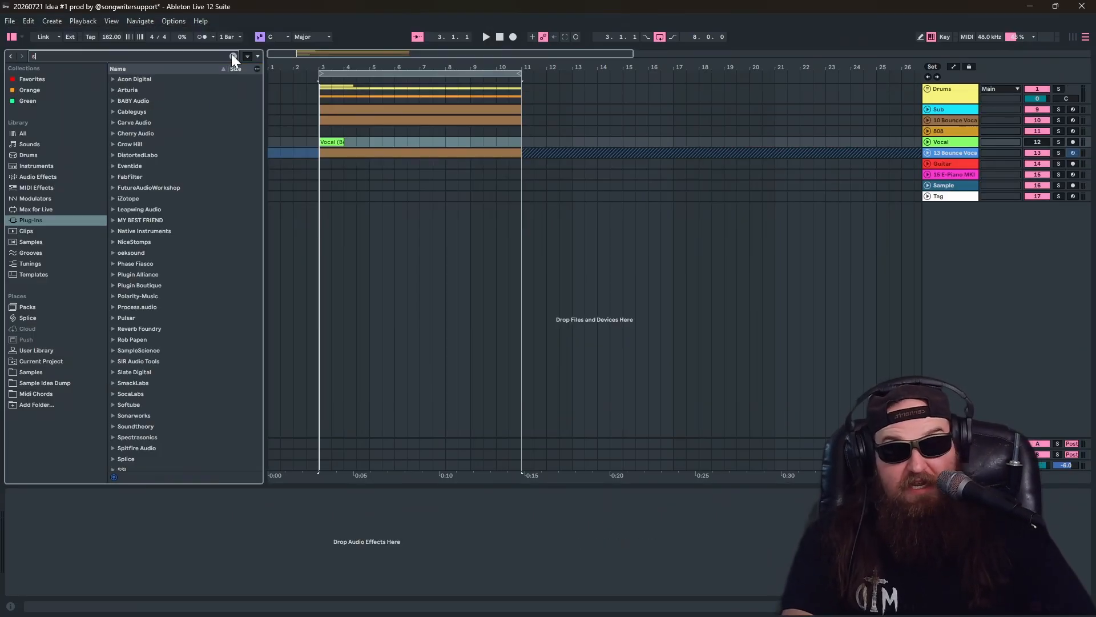
{"action": "type", "text": "serum"}
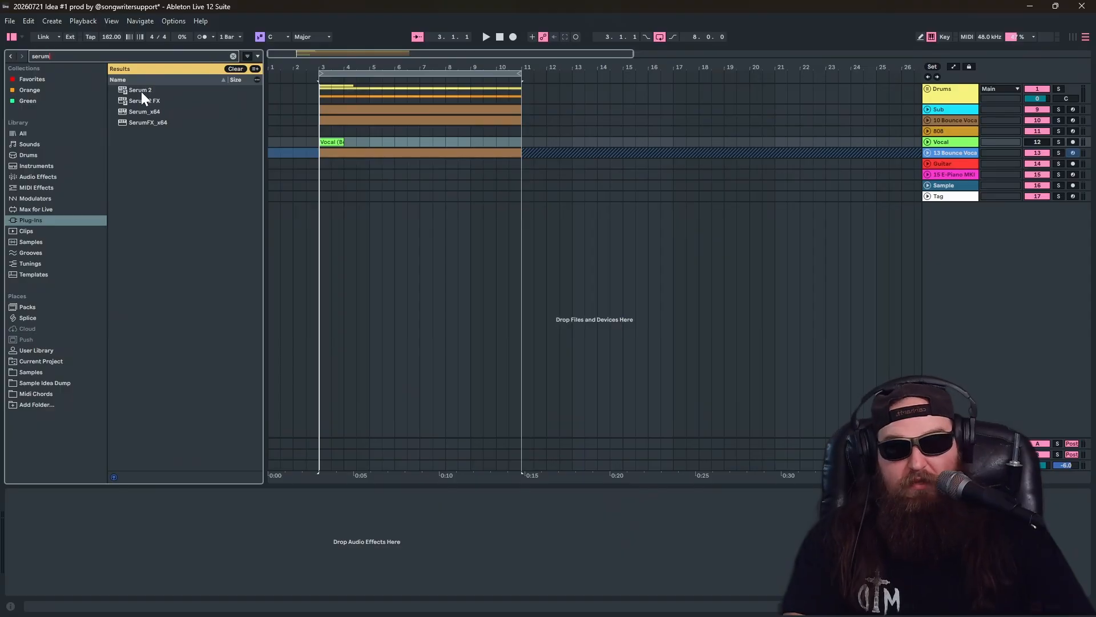
{"action": "left_click", "coordinate": [142, 91]}
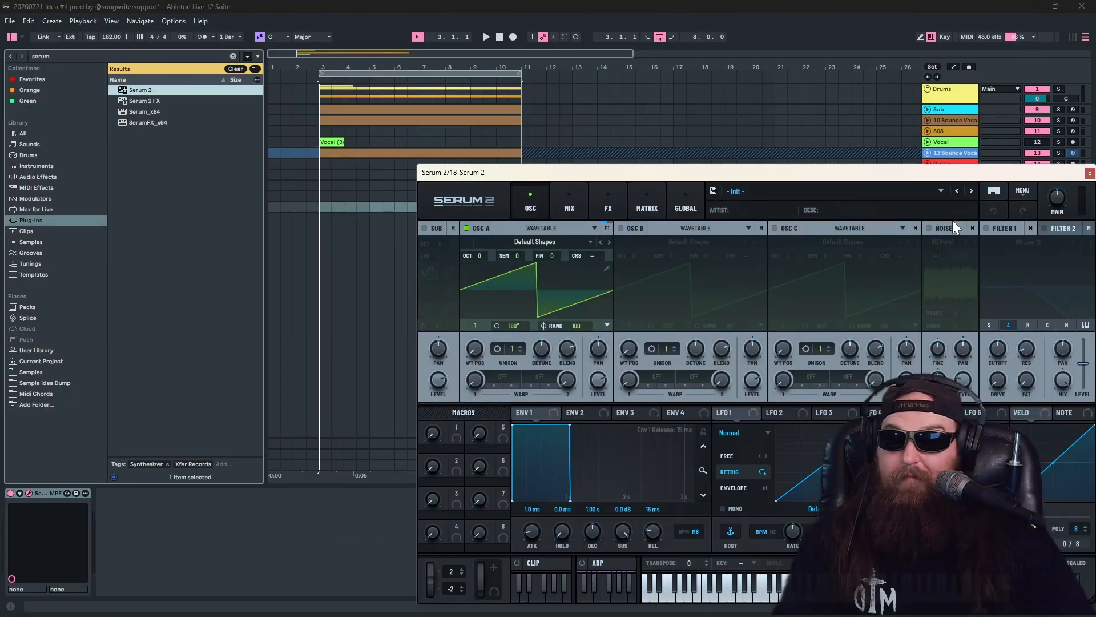
{"action": "left_click_drag", "start_coordinate": [880, 170], "coordinate": [755, 132]}
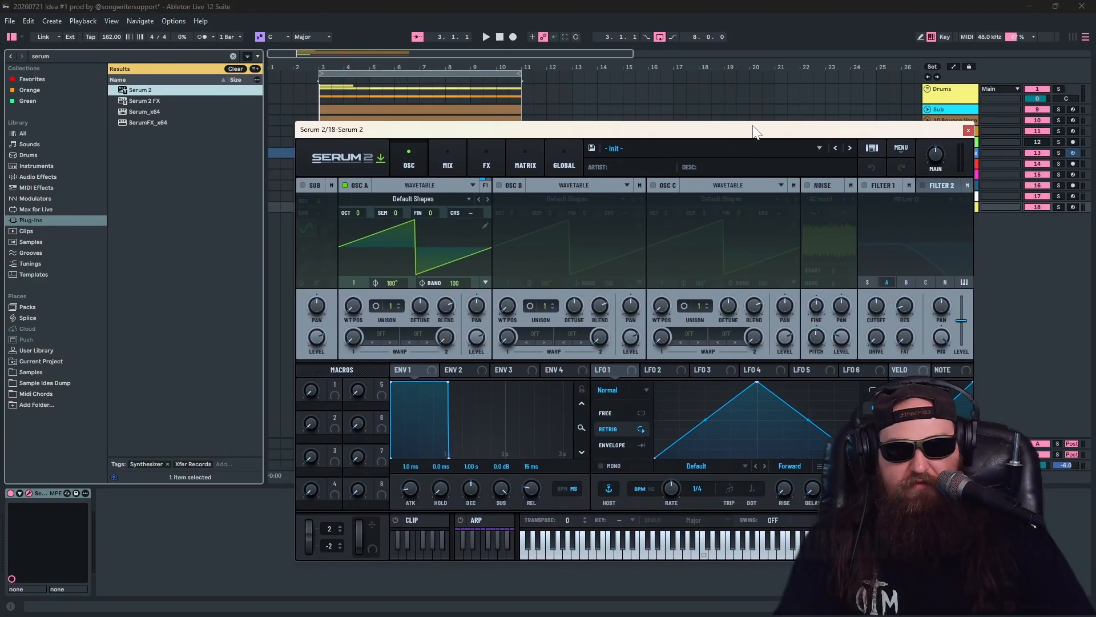
{"action": "left_click", "coordinate": [444, 195]}
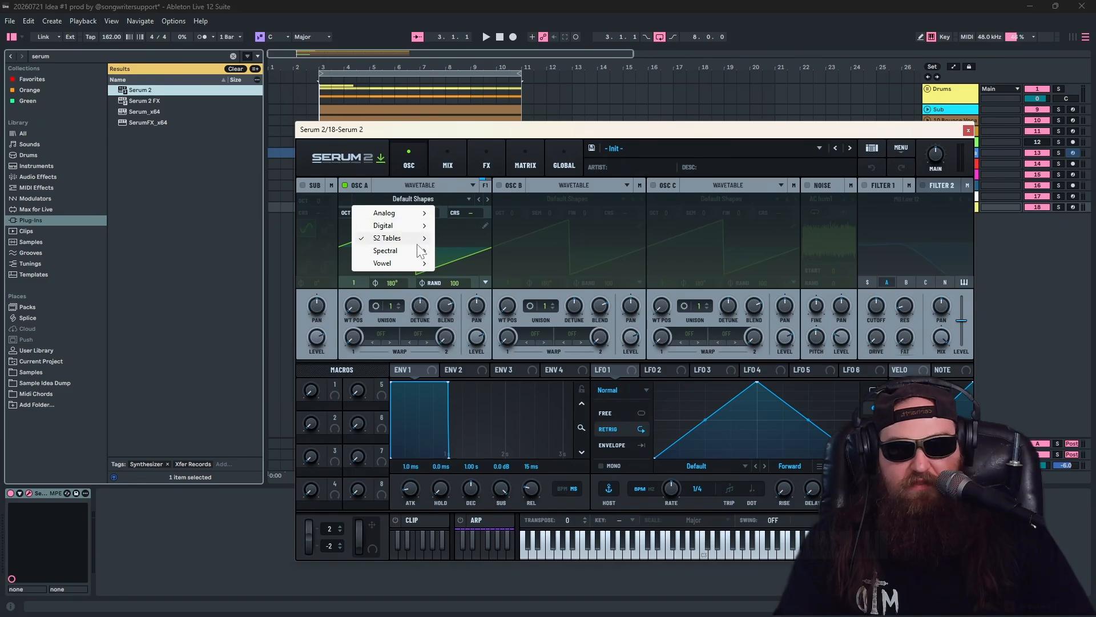
{"action": "mouse_move", "coordinate": [417, 252]}
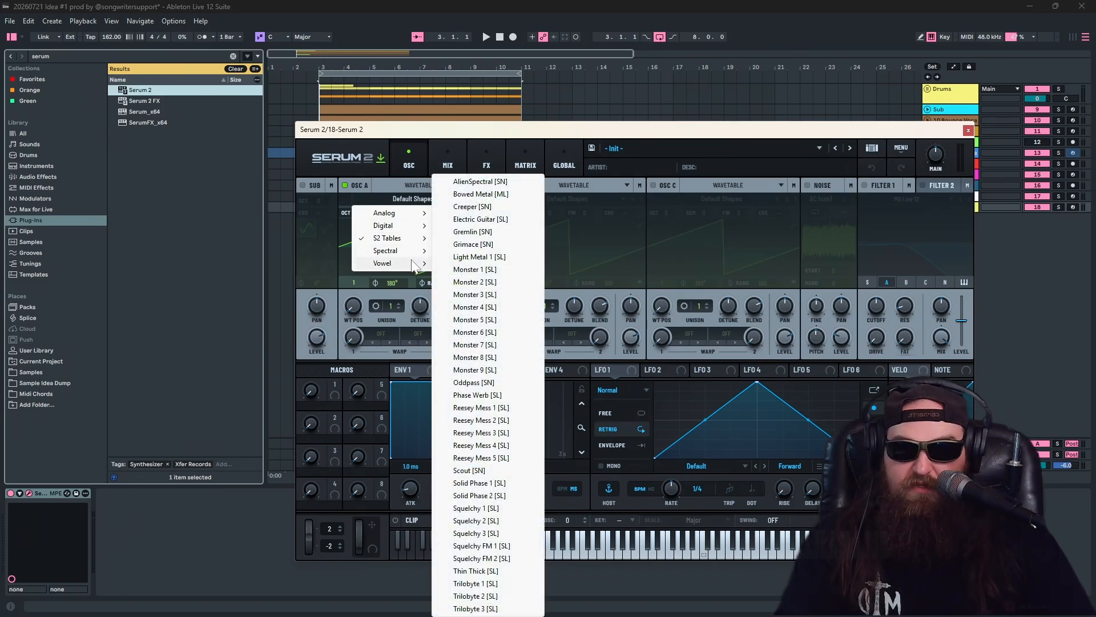
{"action": "mouse_move", "coordinate": [403, 269]}
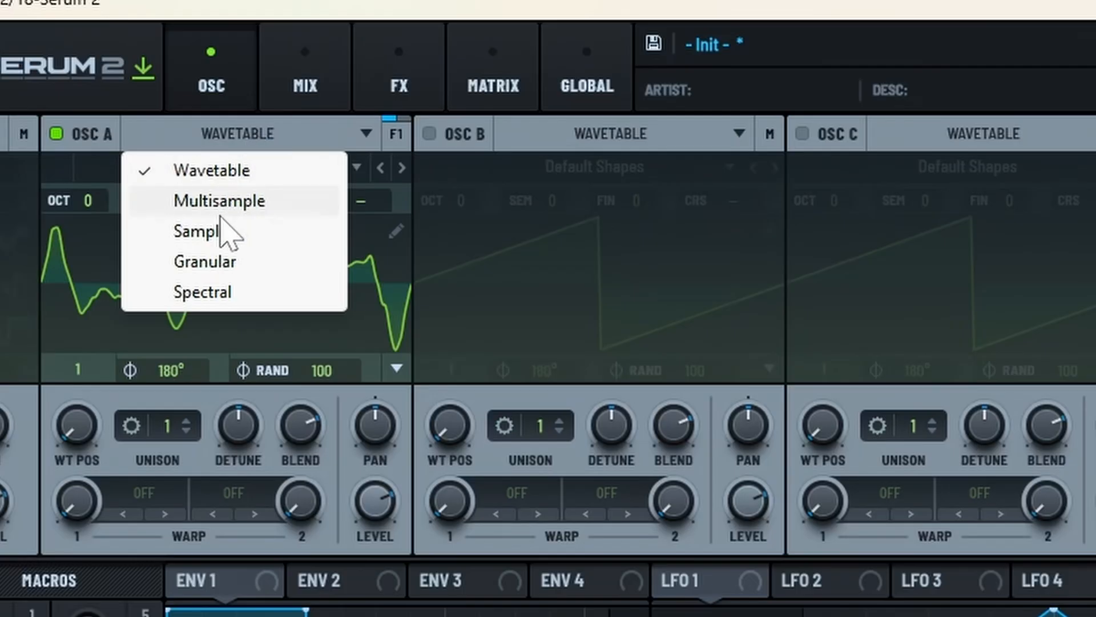
- Switch Serum 2's oscillator A to Sample mode and load the factory Spatial sample Drone Icarus
{"action": "left_click", "coordinate": [406, 226]}
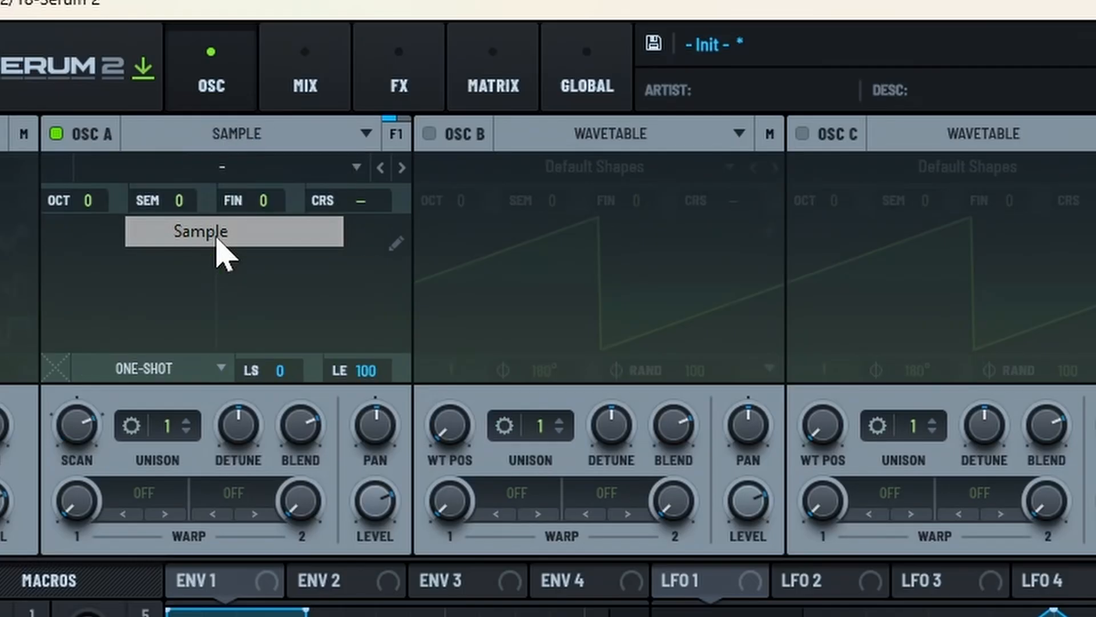
{"action": "left_click", "coordinate": [297, 167]}
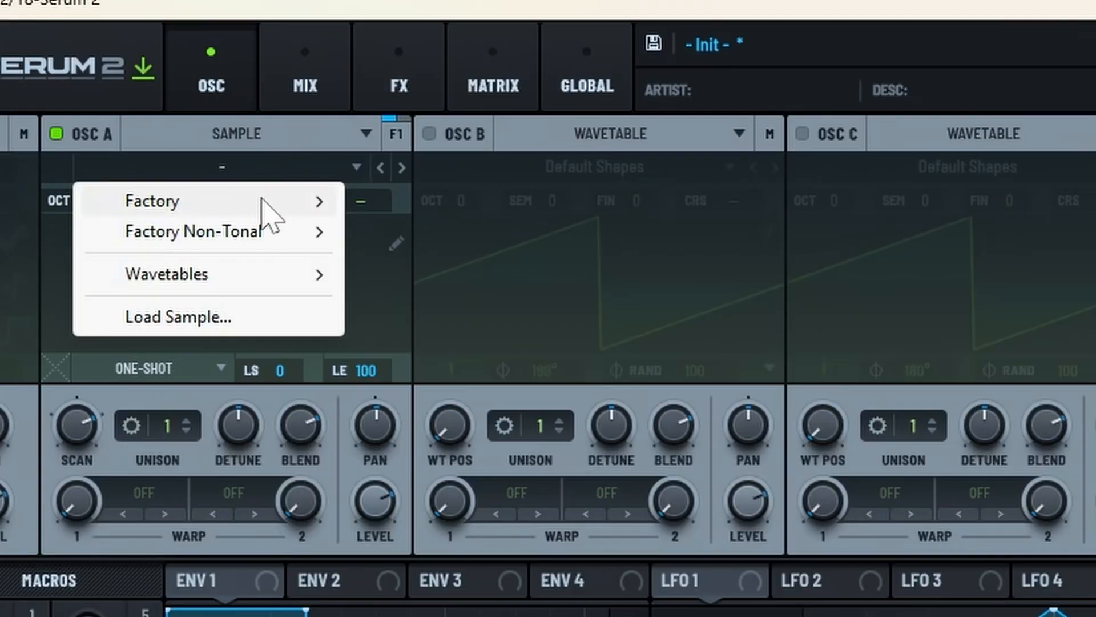
{"action": "mouse_move", "coordinate": [261, 200]}
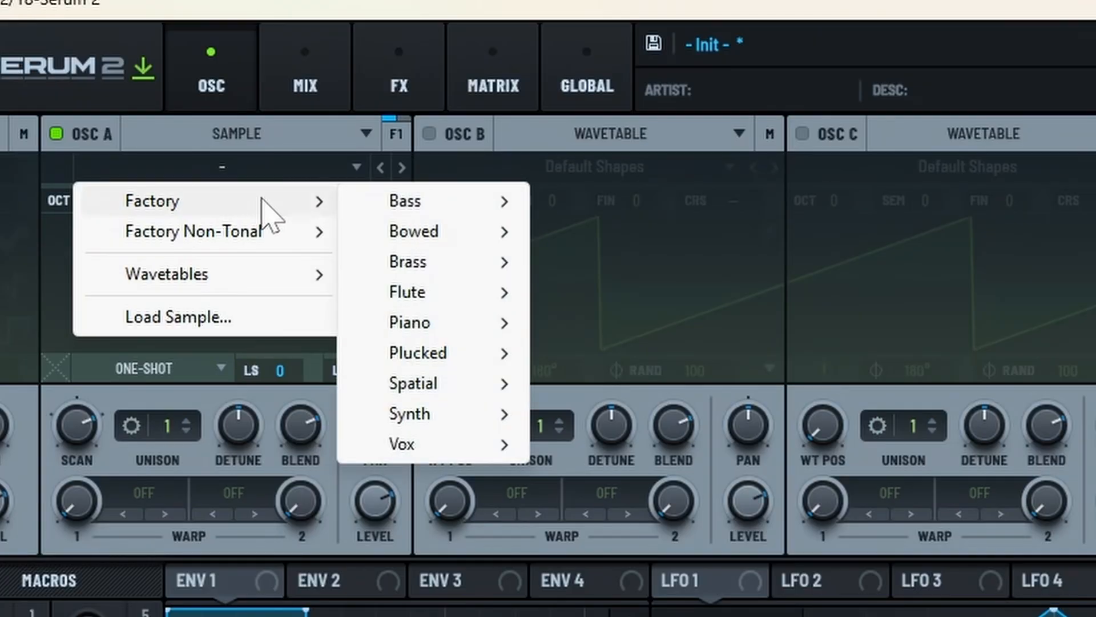
{"action": "mouse_move", "coordinate": [409, 353]}
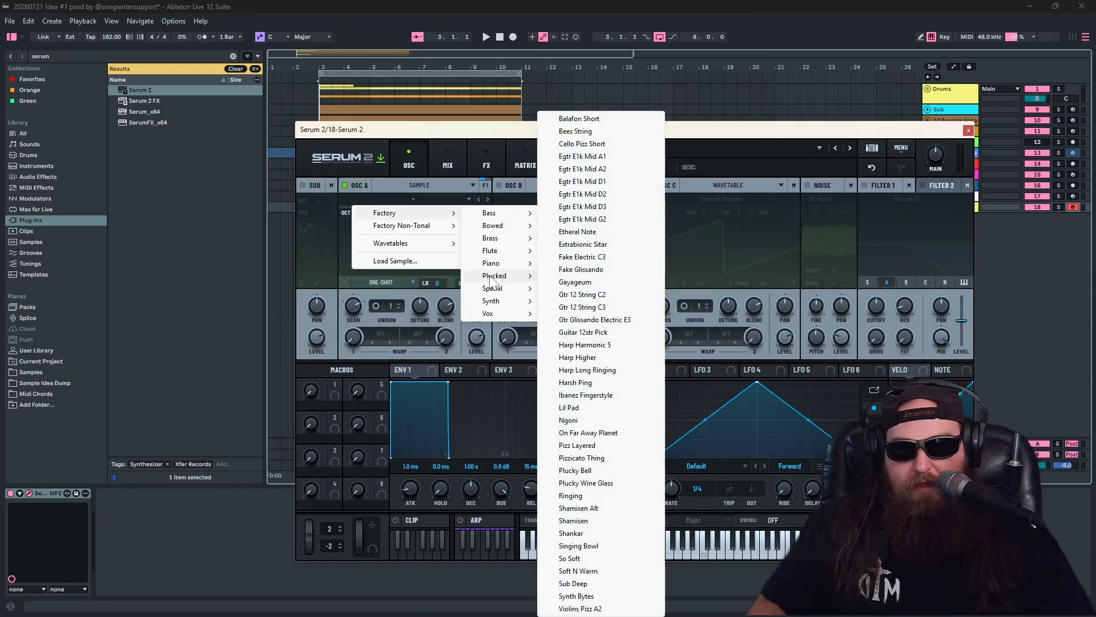
{"action": "mouse_move", "coordinate": [482, 271]}
{"action": "mouse_move", "coordinate": [480, 291]}
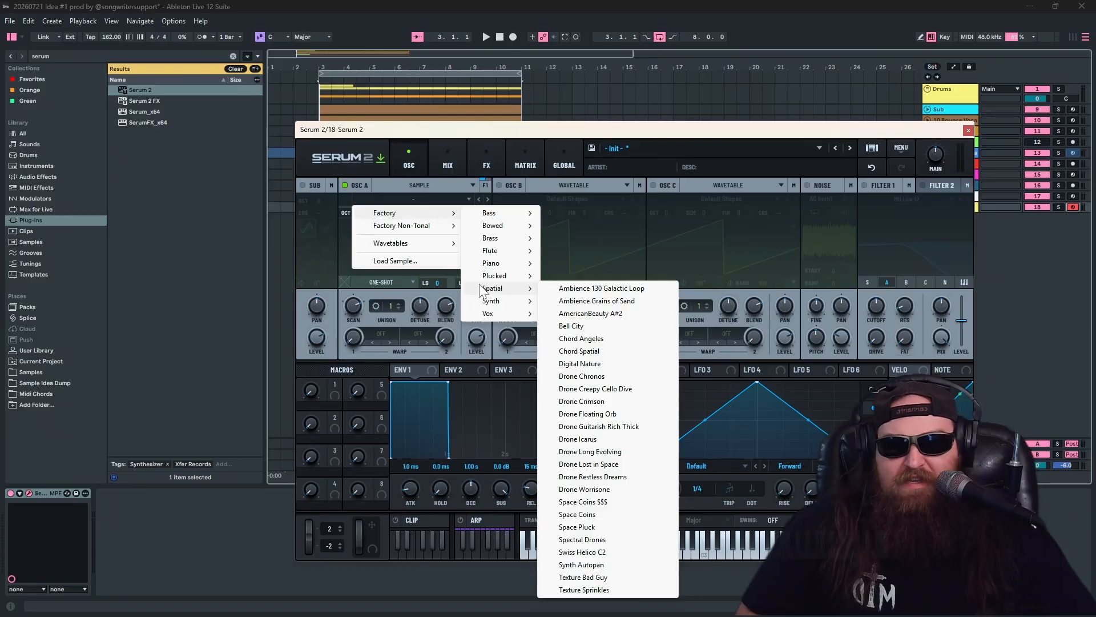
{"action": "left_click", "coordinate": [599, 426]}
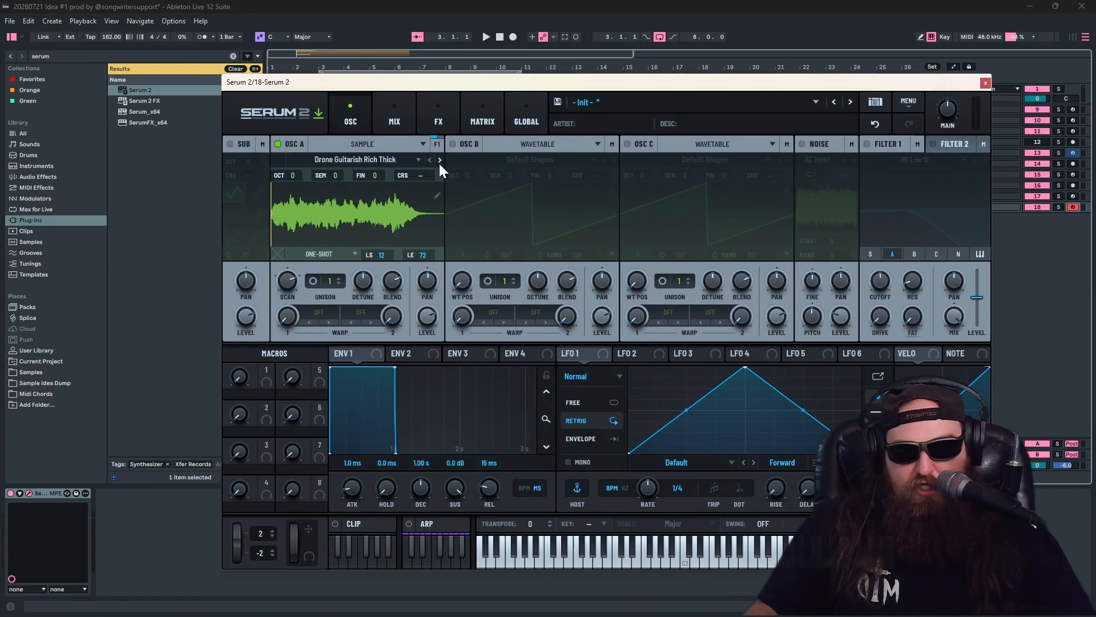
{"action": "left_click", "coordinate": [440, 163]}
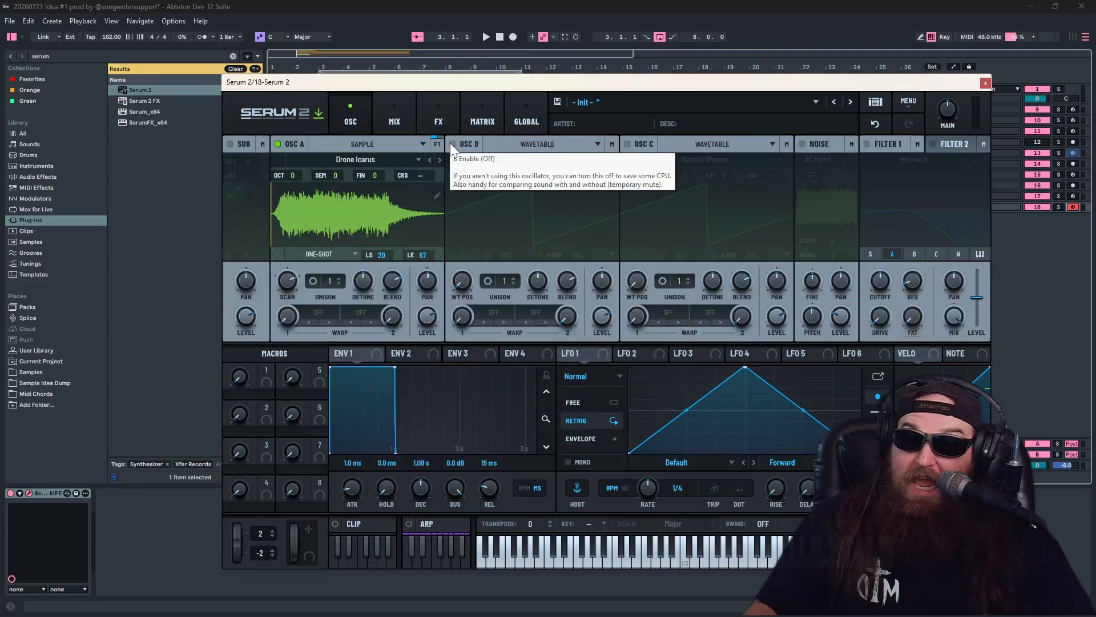
- Enable oscillator B in Sample mode and load the Factory Non-Tonal sample Human Fly
{"action": "left_click", "coordinate": [452, 144]}
{"action": "left_click", "coordinate": [537, 143]}
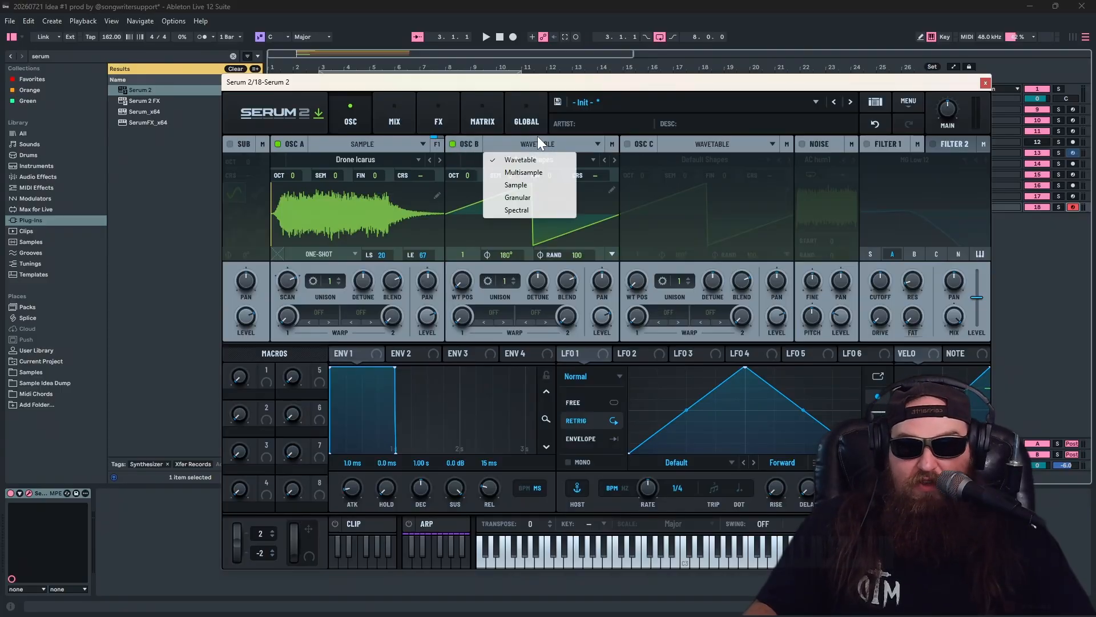
{"action": "left_click", "coordinate": [517, 184]}
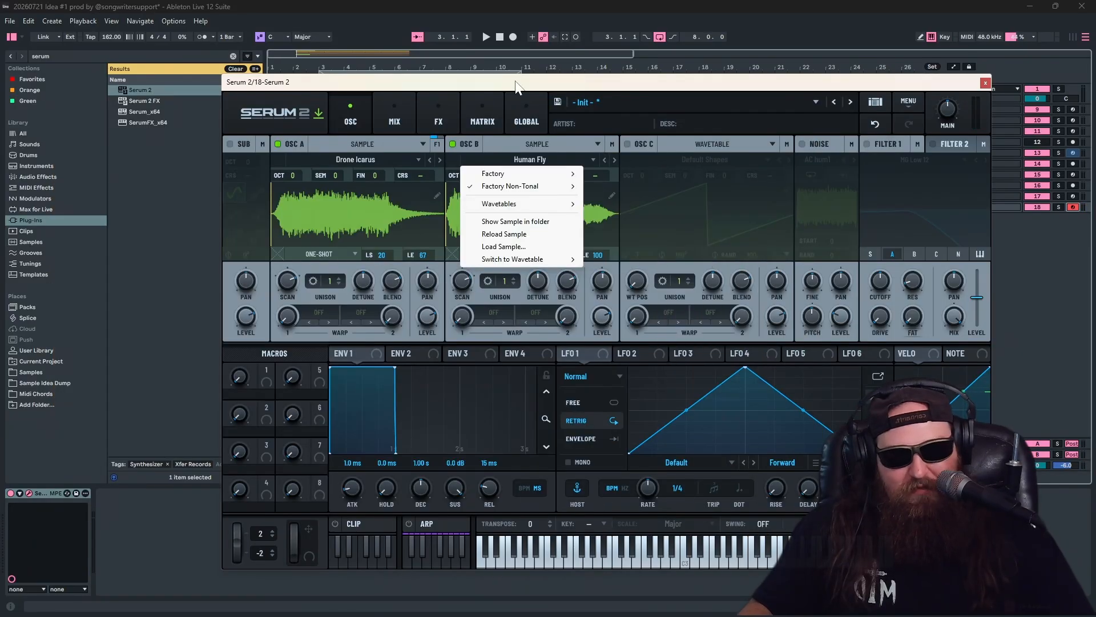
{"action": "left_click_drag", "start_coordinate": [516, 83], "coordinate": [485, 252]}
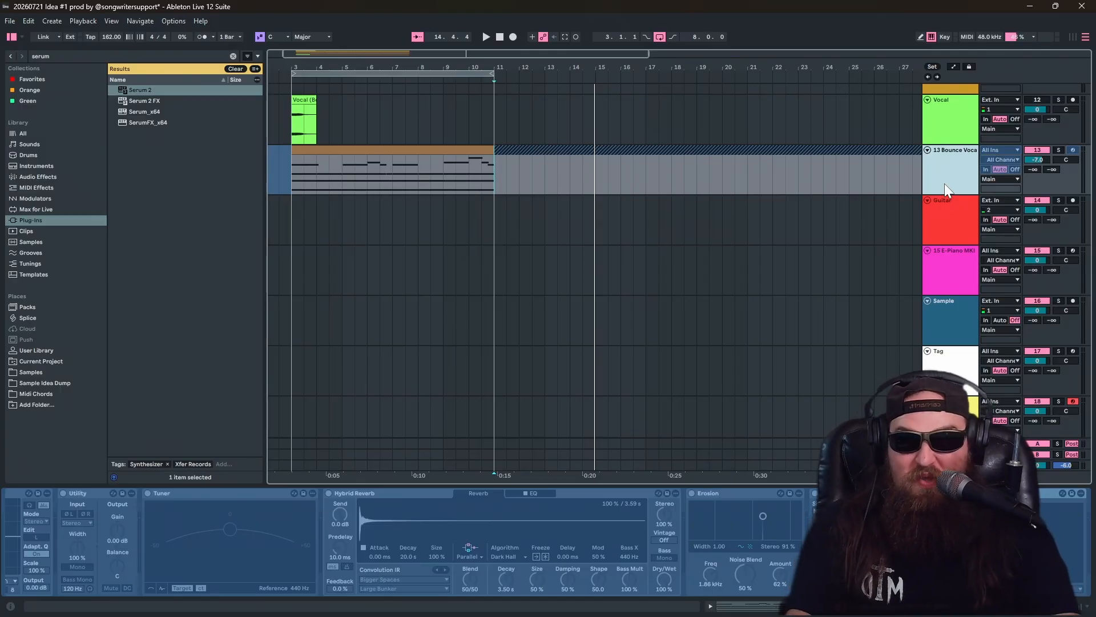
- Insert an audio track below 13 Bounce Vocal with Resampling as its input, then arm it and record the Serum 2 sound
{"action": "key", "text": "ctrl+t"}
{"action": "left_click", "coordinate": [1003, 201]}
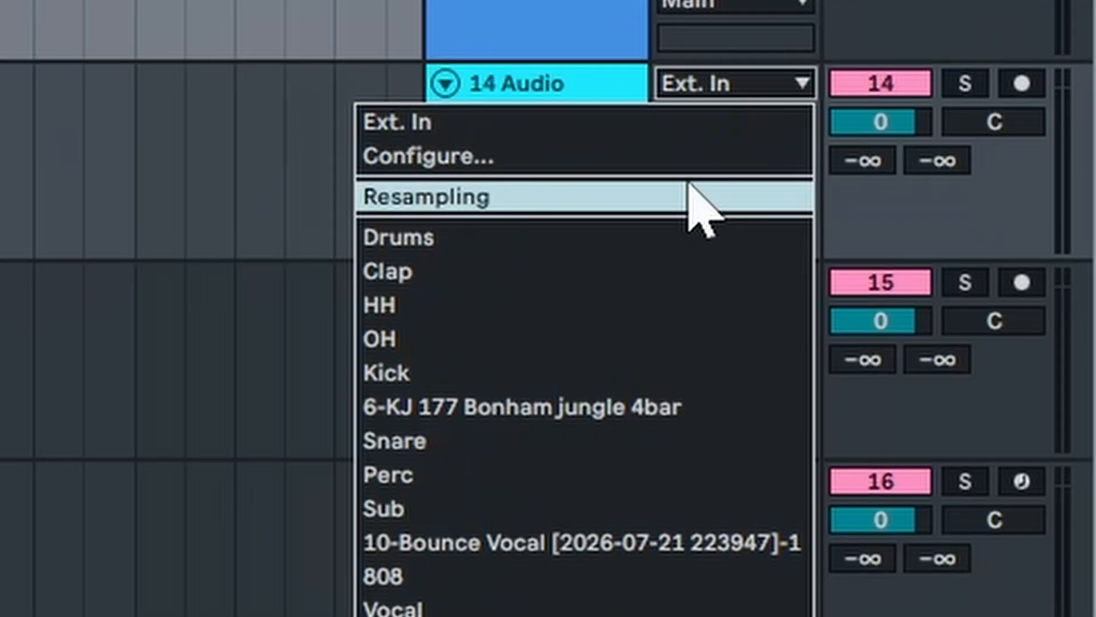
{"action": "left_click", "coordinate": [690, 188]}
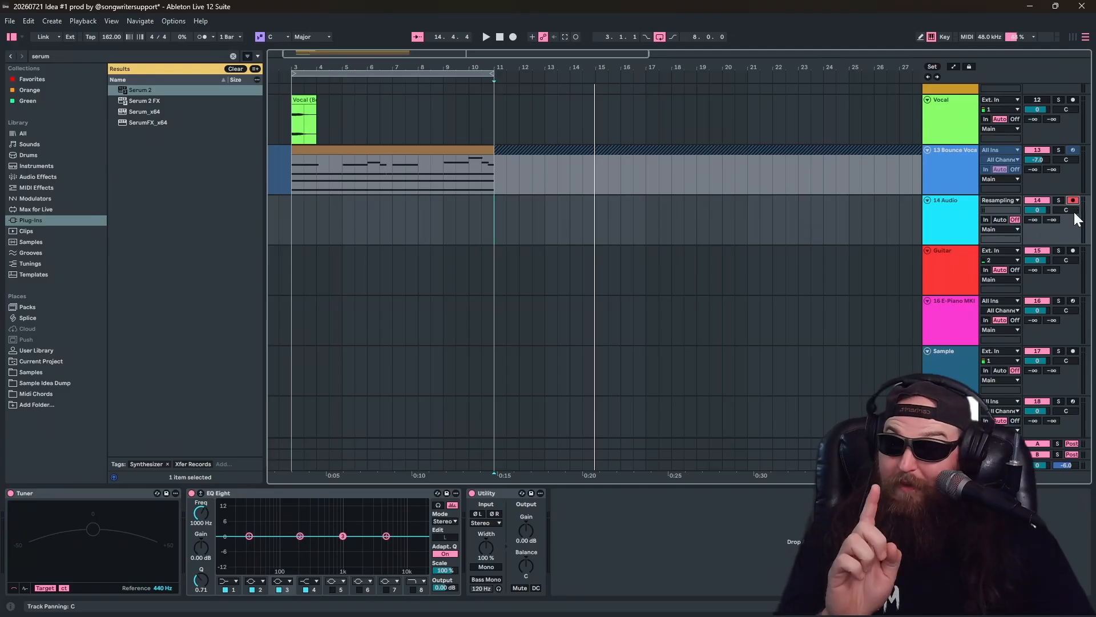
{"action": "left_click", "coordinate": [513, 39]}
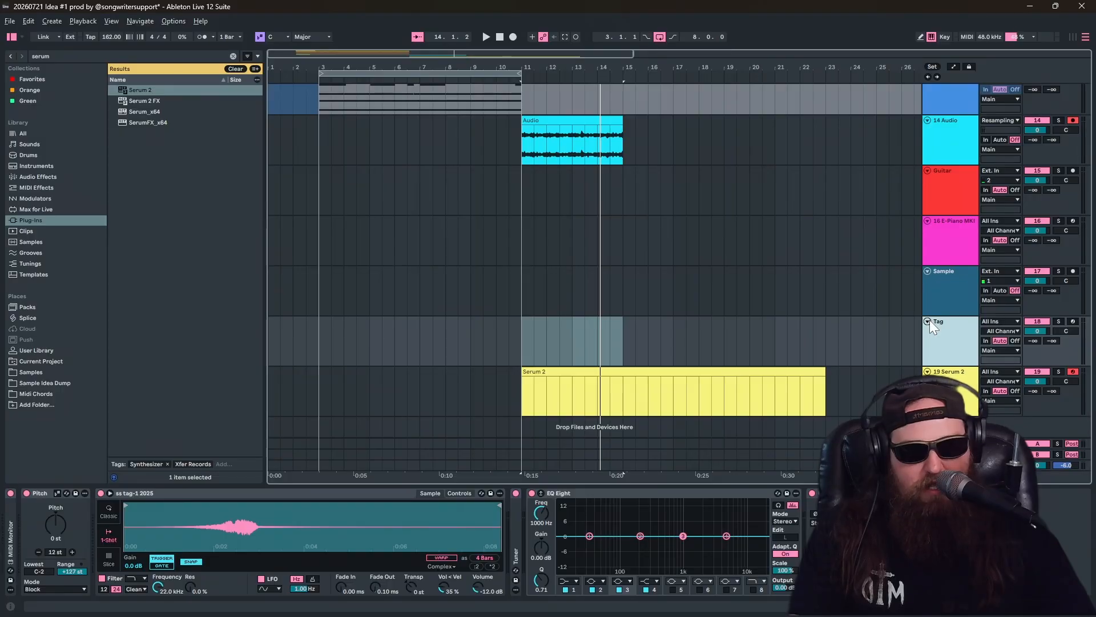
- Load the resampled audio clip into Simpler on a new MIDI track below Serum 2 and set Simpler to Slice mode
{"action": "left_click", "coordinate": [929, 321], "text": "alt"}
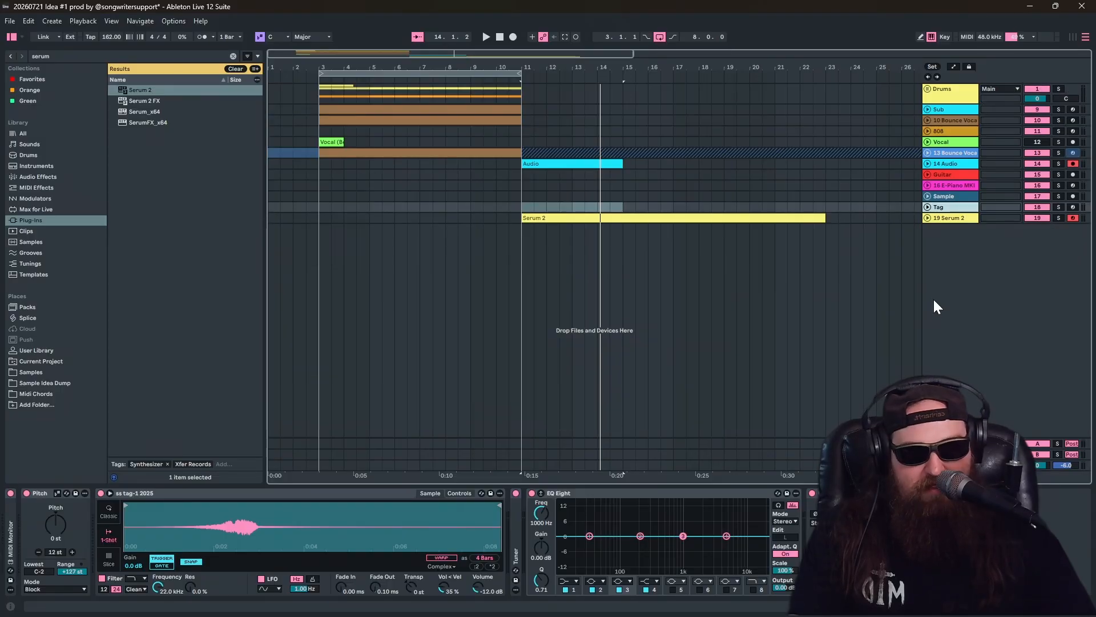
{"action": "left_click", "coordinate": [940, 245]}
{"action": "key", "text": "ctrl+shift+t"}
{"action": "left_click_drag", "start_coordinate": [609, 164], "coordinate": [297, 529]}
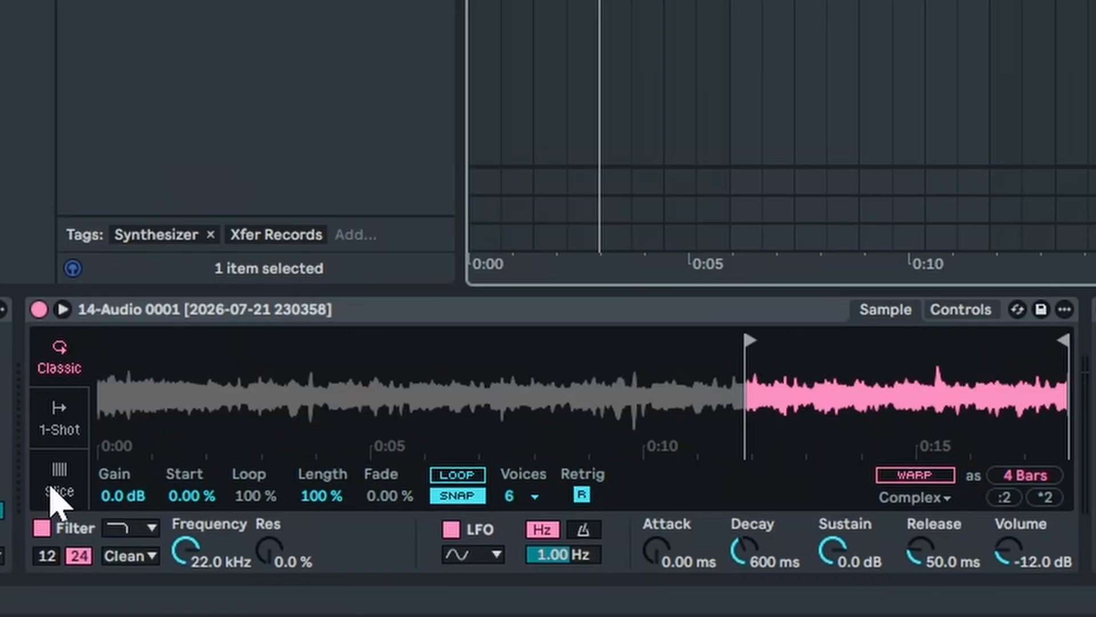
{"action": "left_click", "coordinate": [107, 561]}
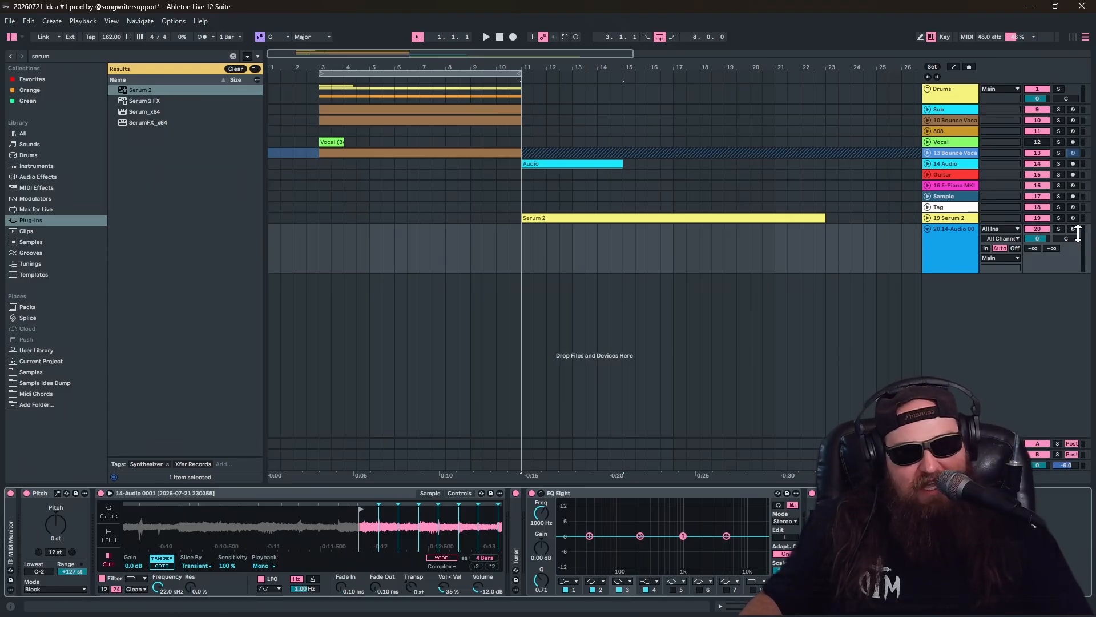
- Arm the sliced audio track, set the playback start to bar 3 and transpose the Simpler slices by +23 st
{"action": "left_click", "coordinate": [1074, 229]}
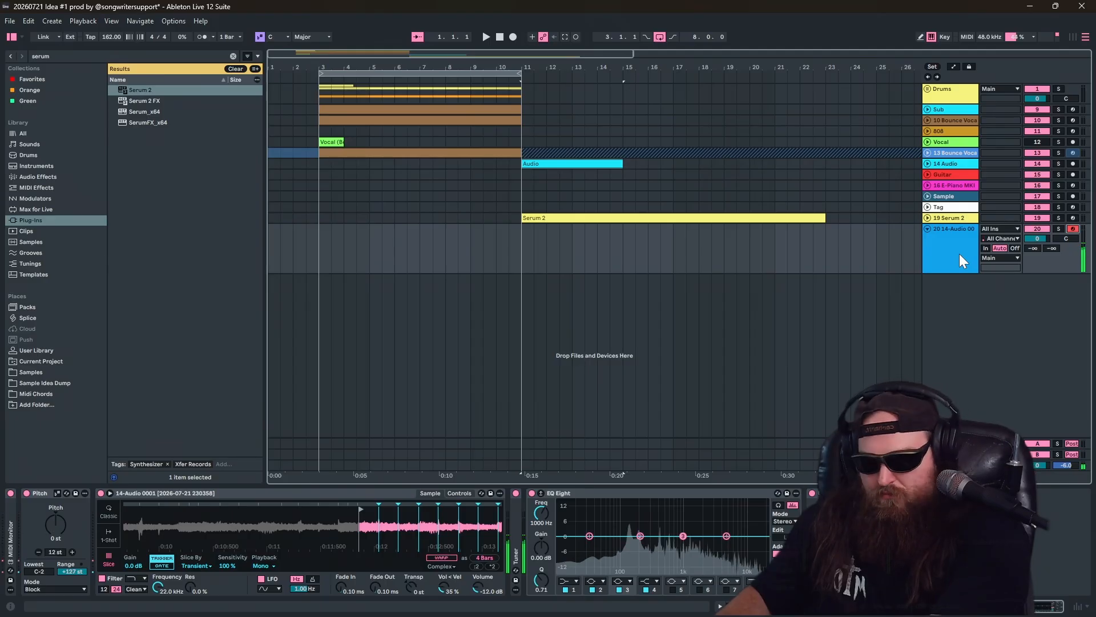
{"action": "left_click", "coordinate": [319, 247]}
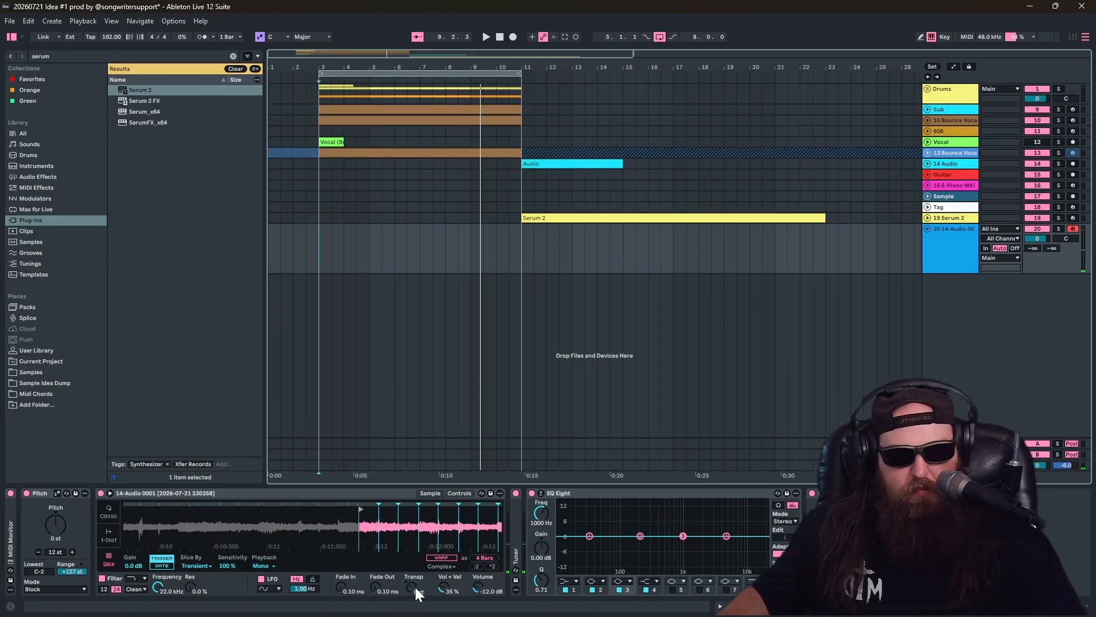
{"action": "left_click_drag", "start_coordinate": [412, 588], "coordinate": [421, 562]}
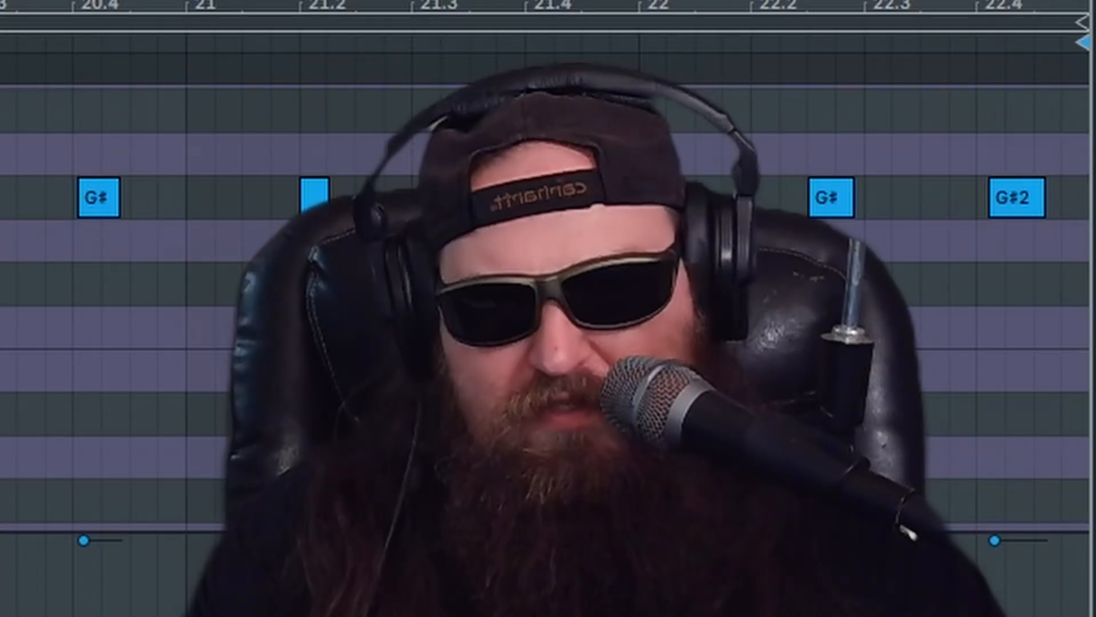
- Quantize all the recorded slice notes and fit the clip as a repeated four-bar pattern across bars 3 to 11
{"action": "key", "text": "ctrl+a"}
{"action": "key", "text": "ctrl+u"}
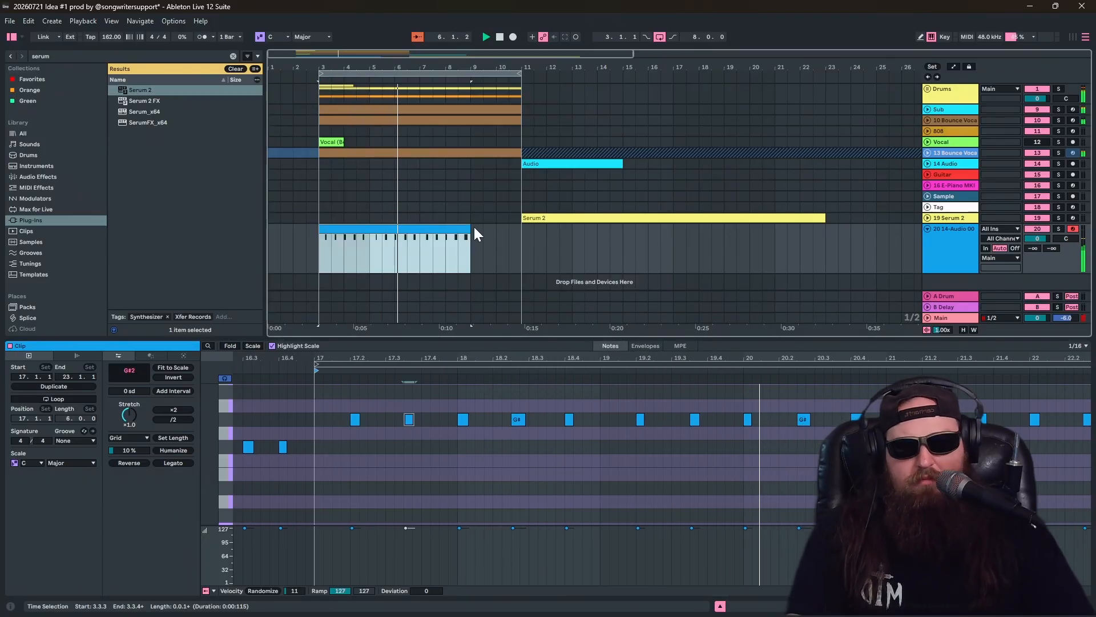
{"action": "left_click_drag", "start_coordinate": [470, 228], "coordinate": [426, 240]}
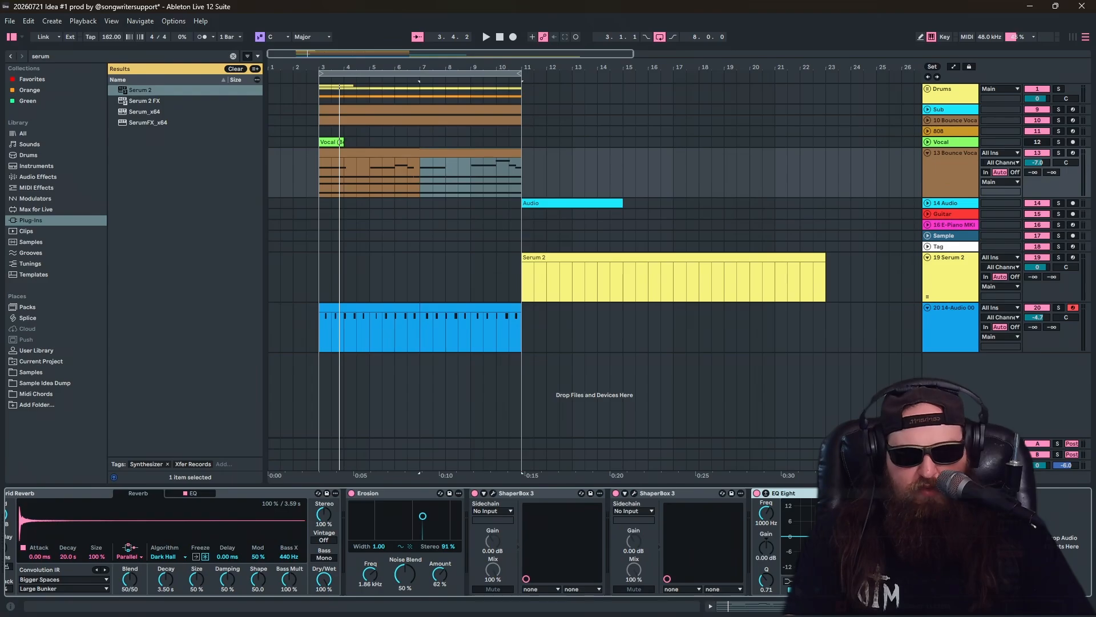
- High-pass the 13 Bounce Vocal track at about 100 Hz with EQ Eight's band 1 and play from bar 3
{"action": "left_click", "coordinate": [789, 580]}
{"action": "left_click", "coordinate": [795, 519]}
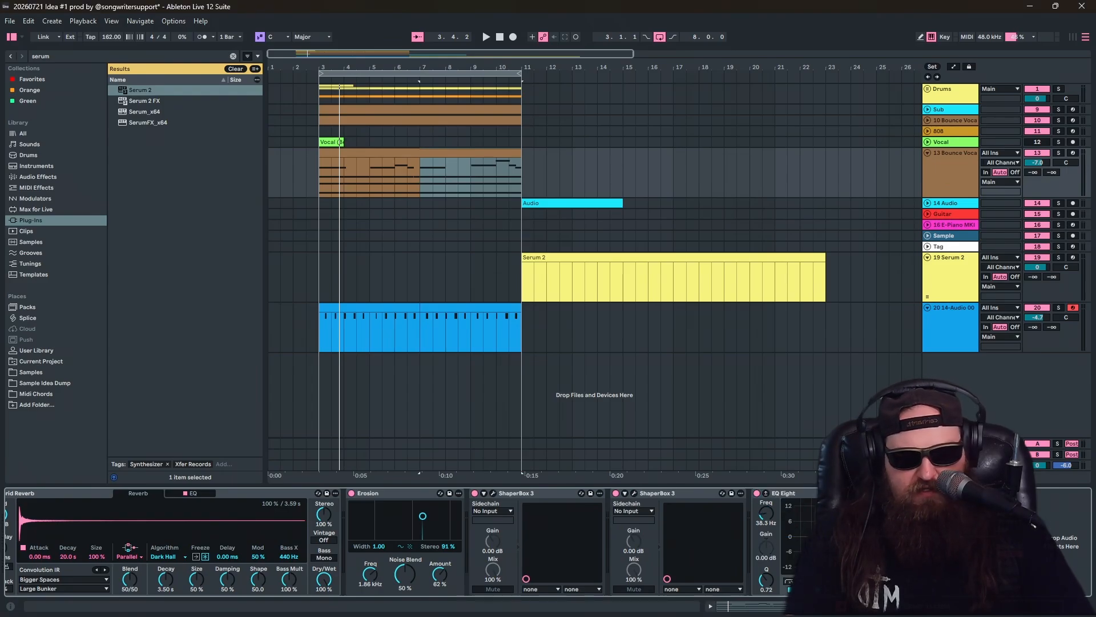
{"action": "left_click", "coordinate": [766, 494]}
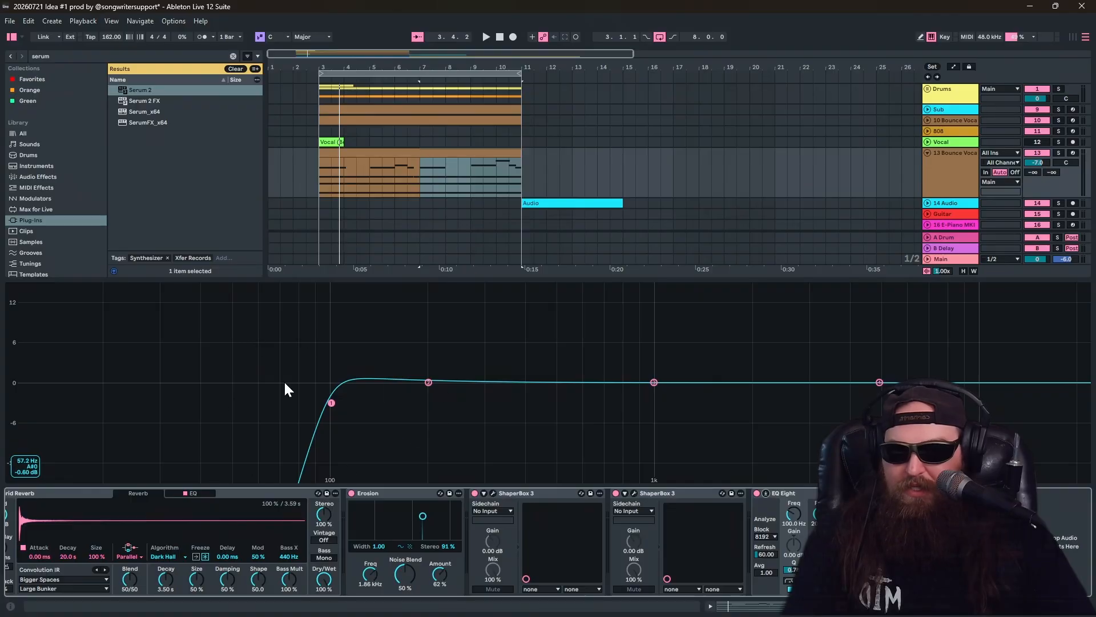
{"action": "left_click", "coordinate": [321, 171]}
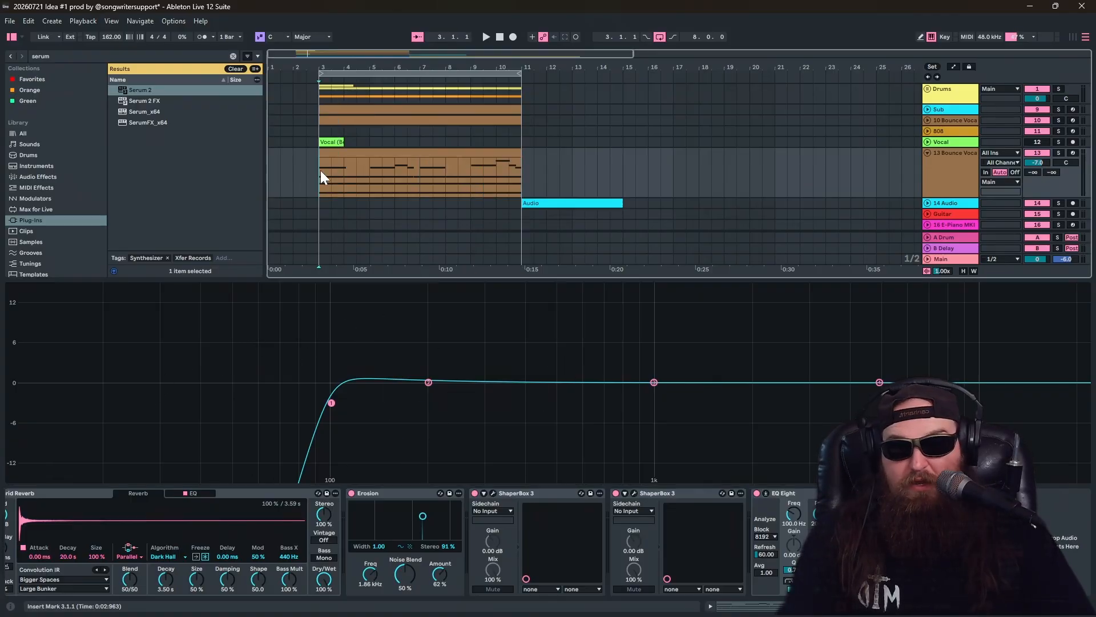
{"action": "key", "text": "space"}
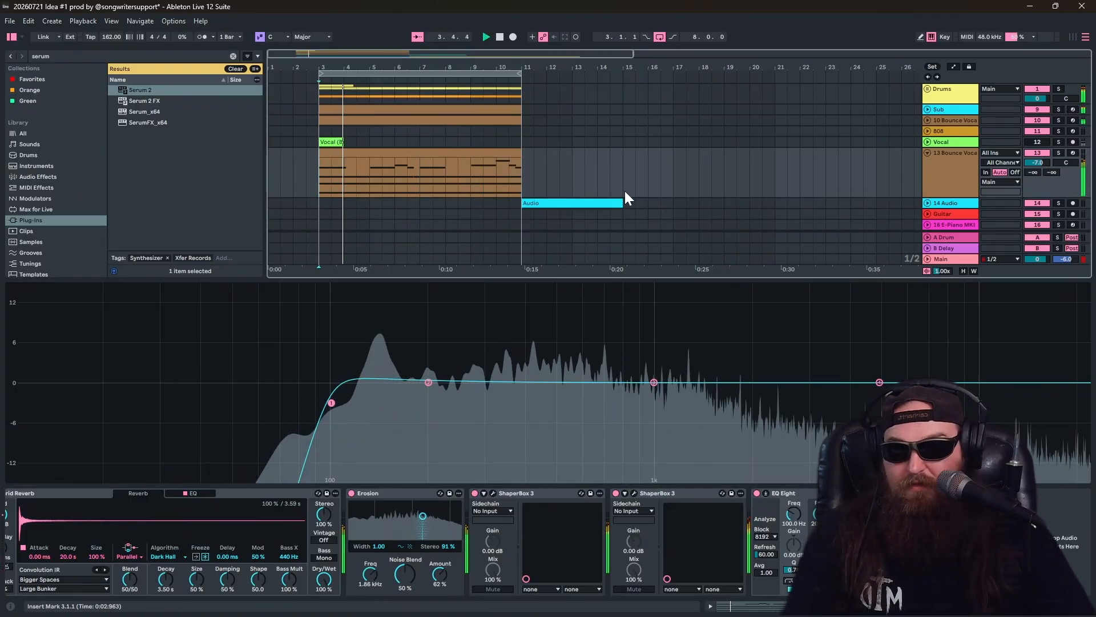
- Move the sliced audio track directly below the 13 Bounce Vocal track
{"action": "scroll", "coordinate": [742, 183], "scroll_direction": "down", "scroll_amount": 5}
{"action": "left_click", "coordinate": [955, 197]}
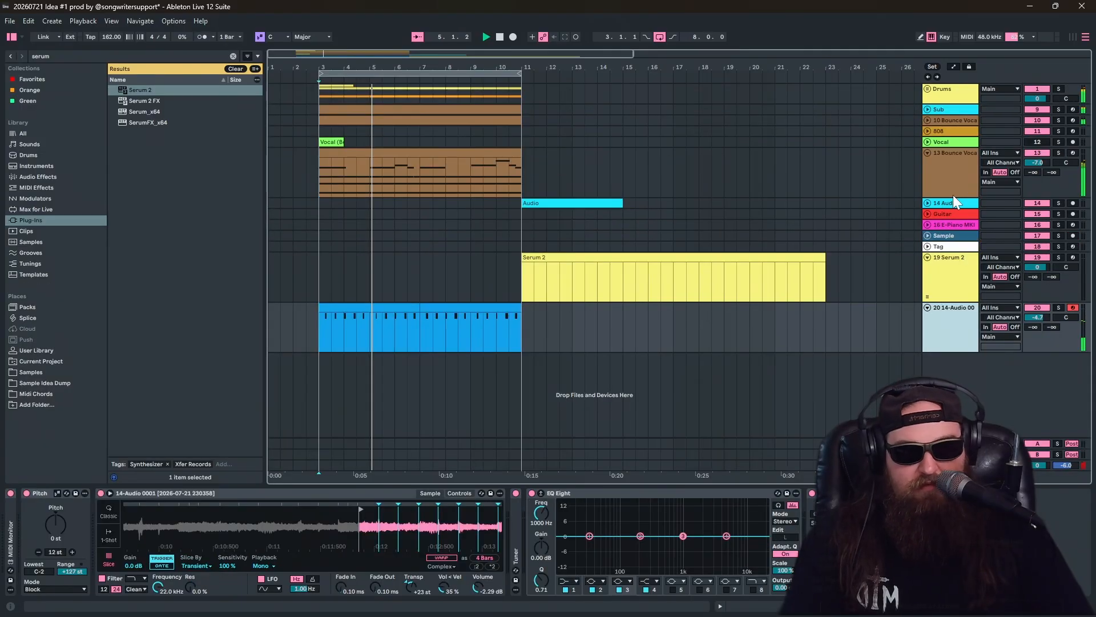
{"action": "left_click_drag", "start_coordinate": [954, 196], "coordinate": [953, 198]}
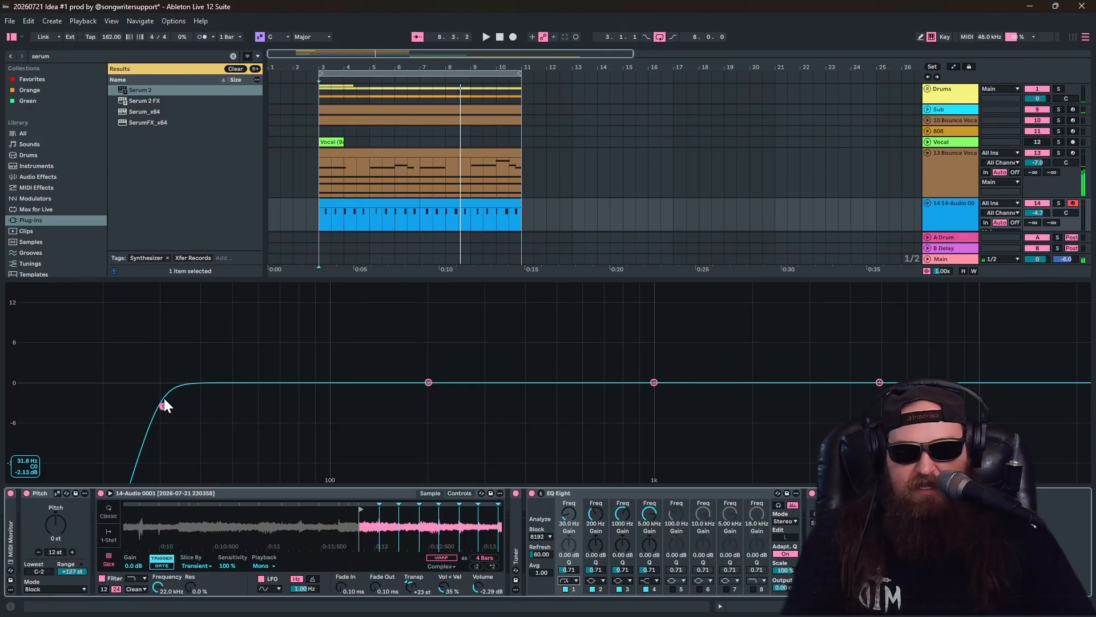
- In the sliced track's EQ Eight, set band 1's high-pass to about 125 Hz and boost band 3 by 5.18 dB at 2.38 kHz
{"action": "left_click_drag", "start_coordinate": [160, 407], "coordinate": [362, 404]}
{"action": "left_click_drag", "start_coordinate": [654, 383], "coordinate": [774, 349]}
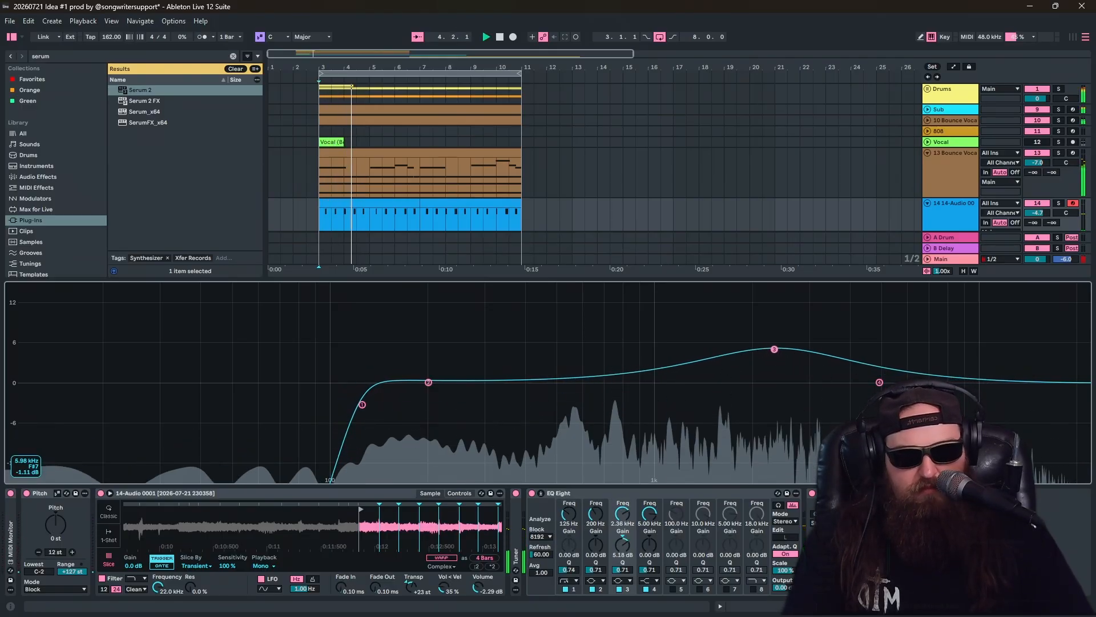
- Boost band 4 of the sliced track's EQ Eight at about 5.10 kHz
{"action": "left_click_drag", "start_coordinate": [880, 382], "coordinate": [882, 365]}
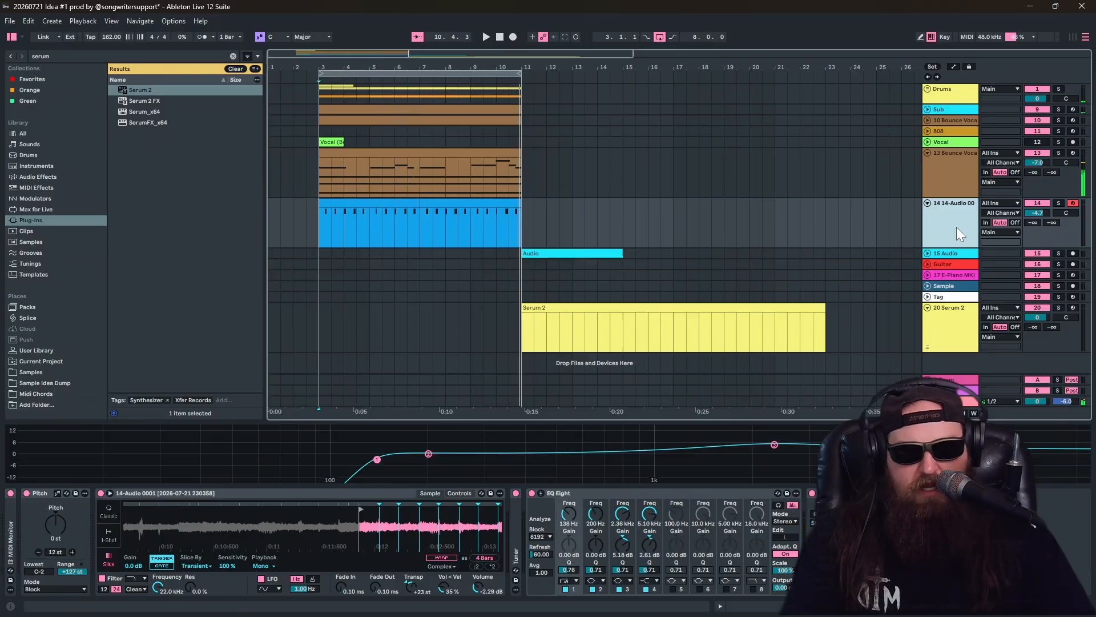
- Freeze the Sub, 10 Bounce Vocal, 13 Bounce Vocal and 14 Audio tracks together
{"action": "left_click", "coordinate": [951, 172]}
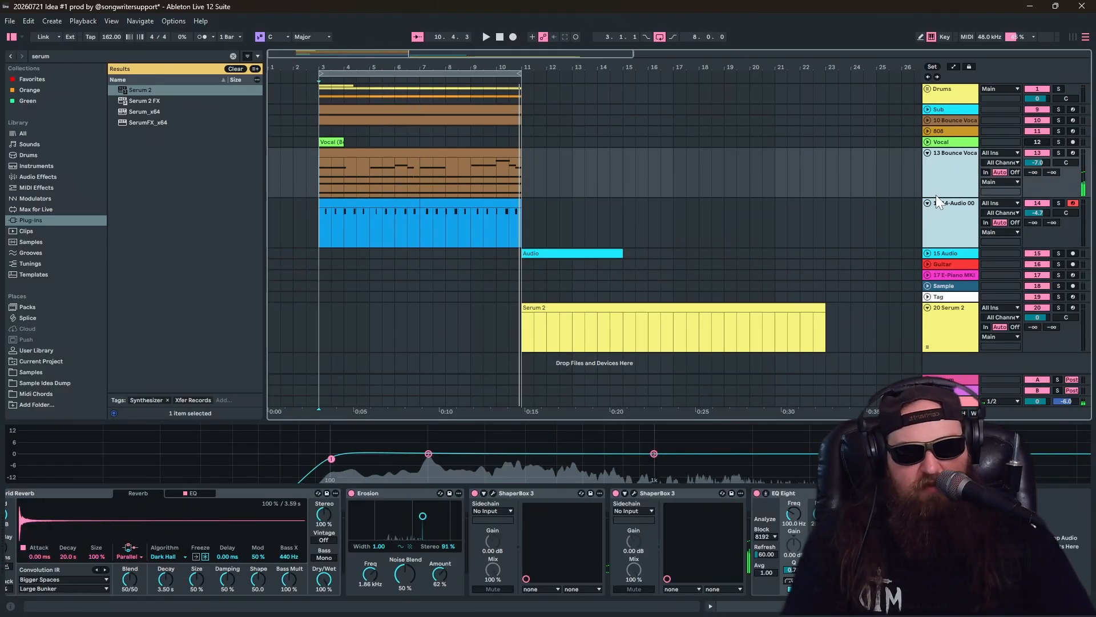
{"action": "left_click", "coordinate": [948, 122]}
{"action": "left_click", "coordinate": [950, 108]}
{"action": "right_click", "coordinate": [946, 110]}
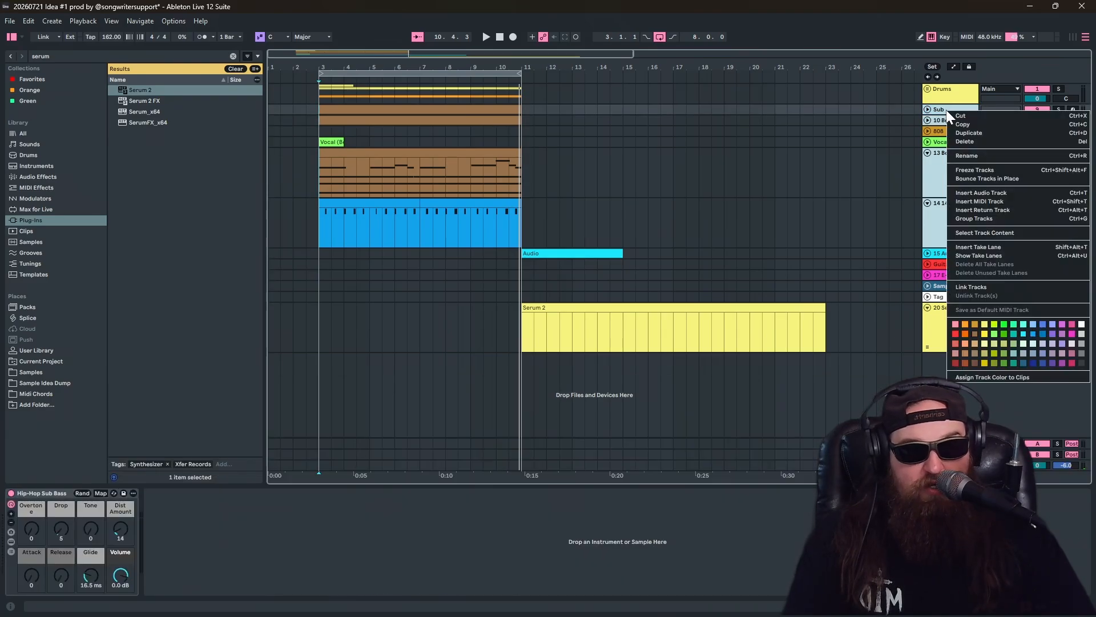
{"action": "left_click", "coordinate": [968, 169]}
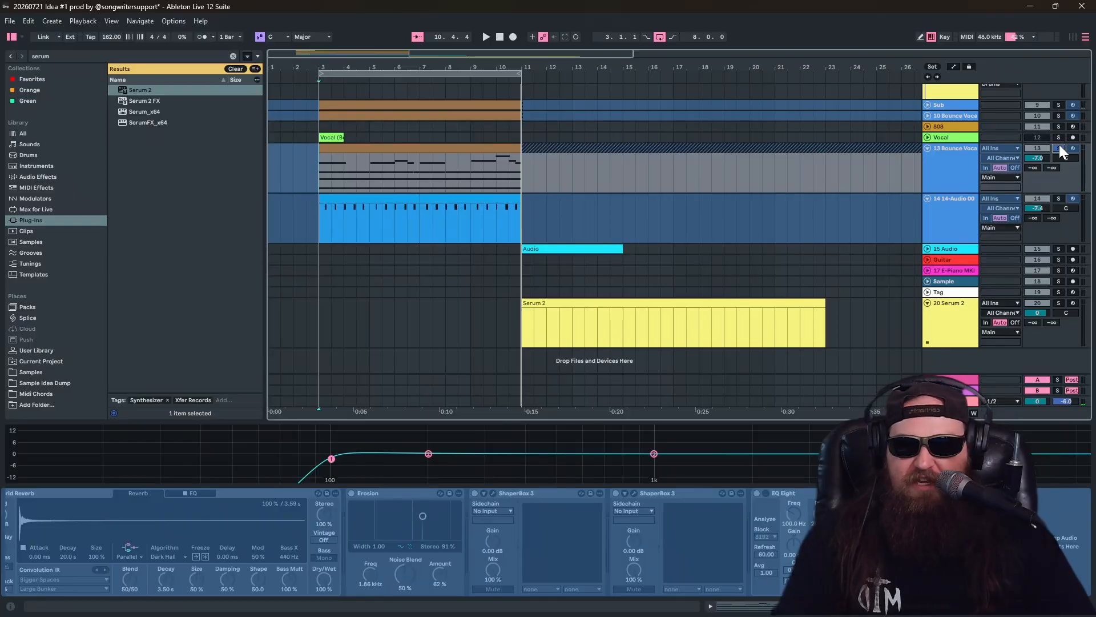
- Duplicate the frozen 13 Bounce Vocal track, bounce the copy in place to audio, and solo it
{"action": "key", "text": "space"}
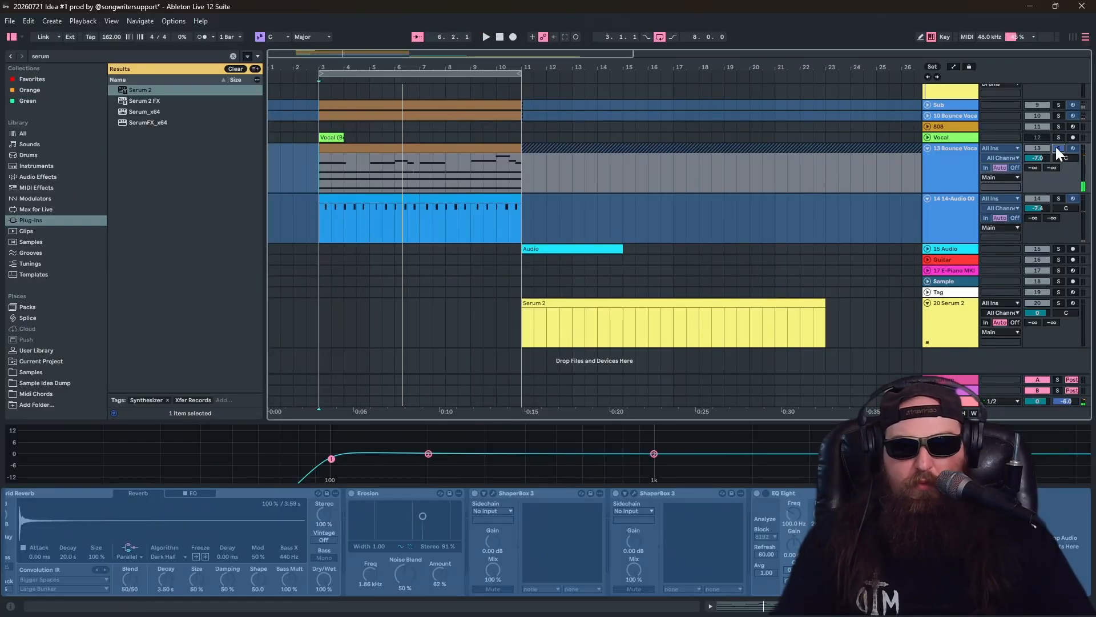
{"action": "left_click", "coordinate": [952, 177]}
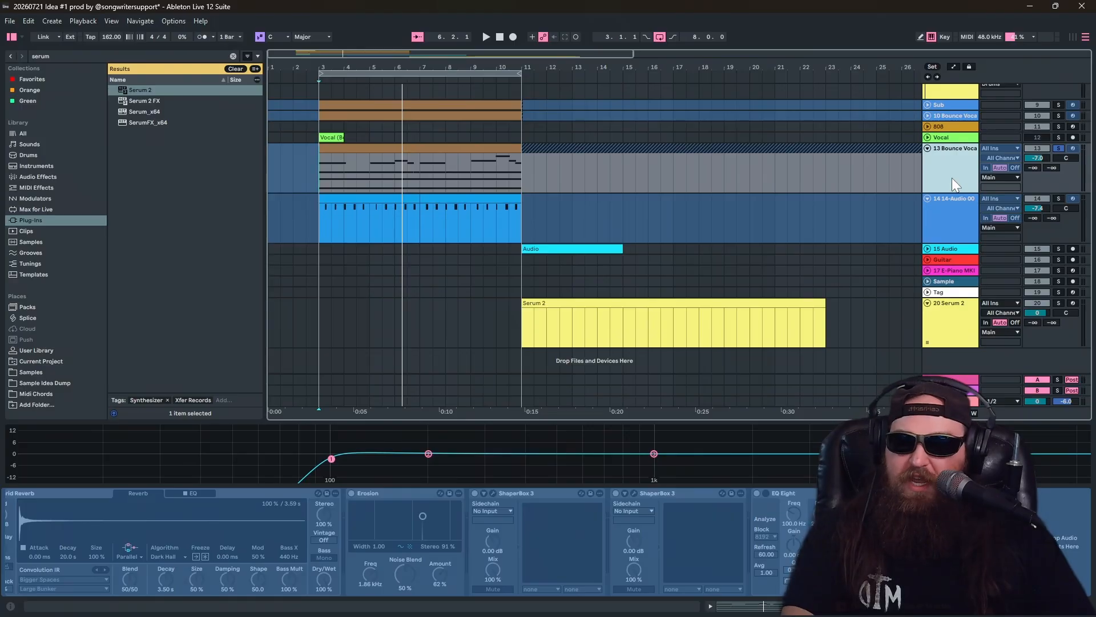
{"action": "key", "text": "ctrl+d"}
{"action": "right_click", "coordinate": [943, 227]}
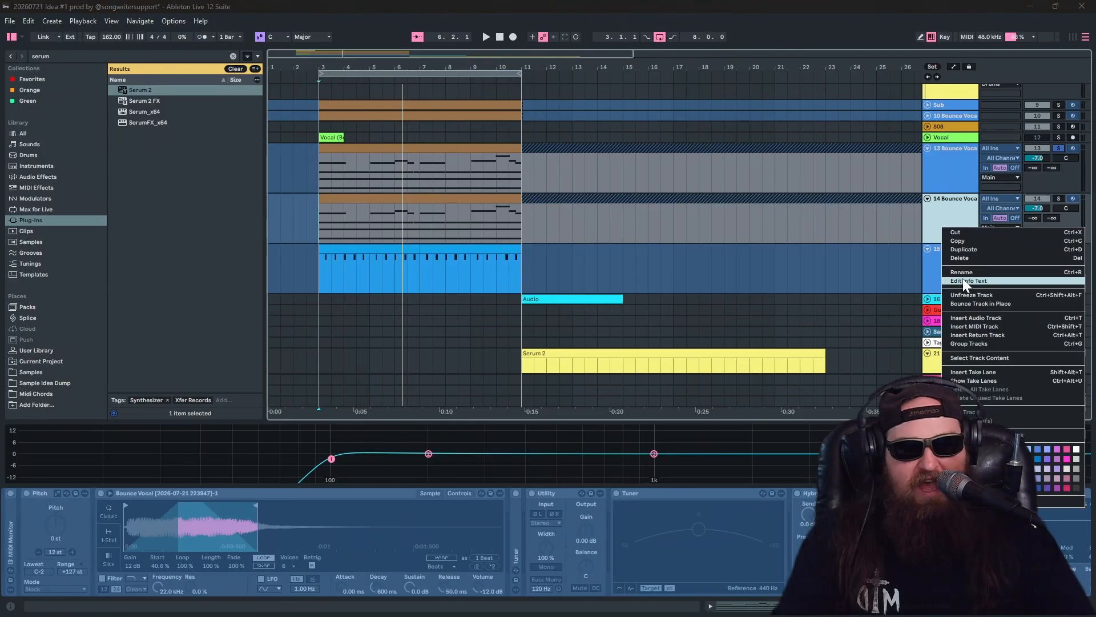
{"action": "left_click", "coordinate": [974, 303]}
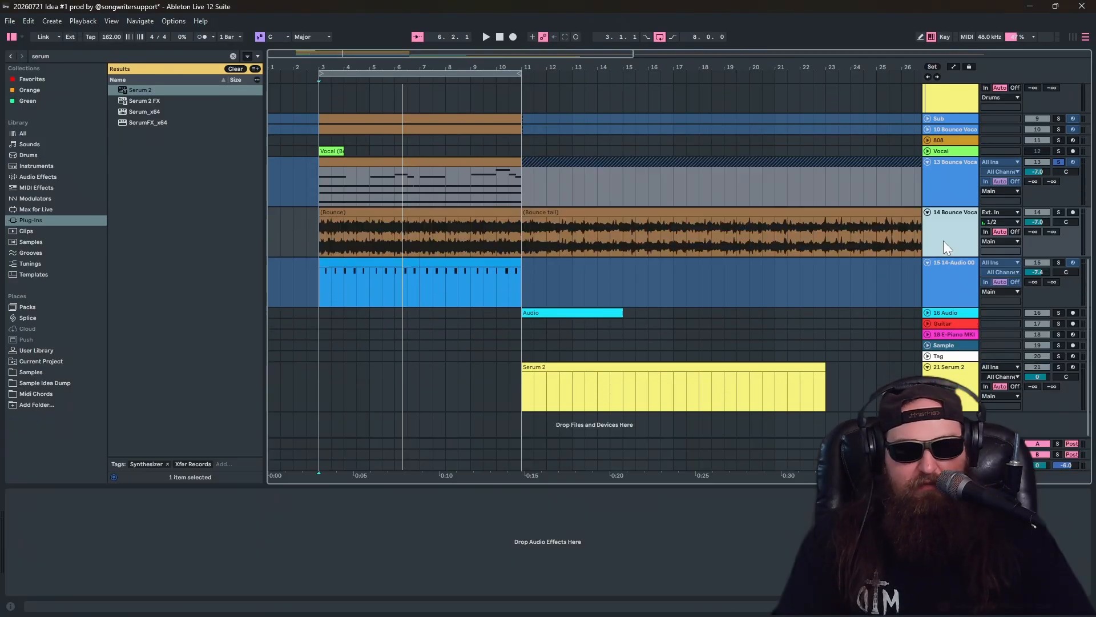
{"action": "left_click", "coordinate": [1058, 212]}
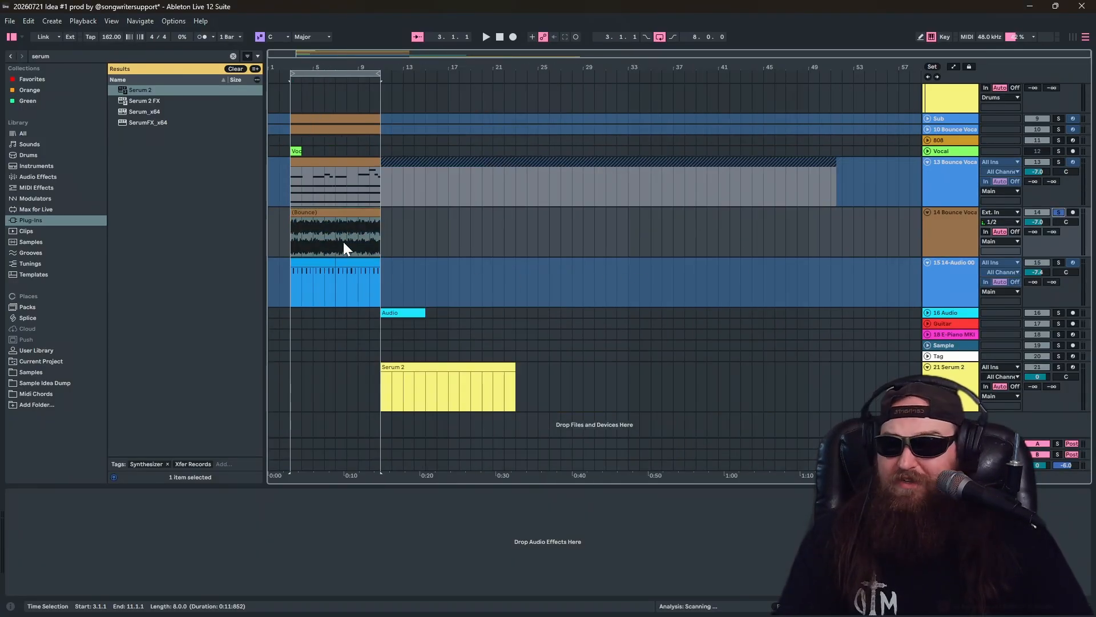
{"action": "key", "text": "z"}
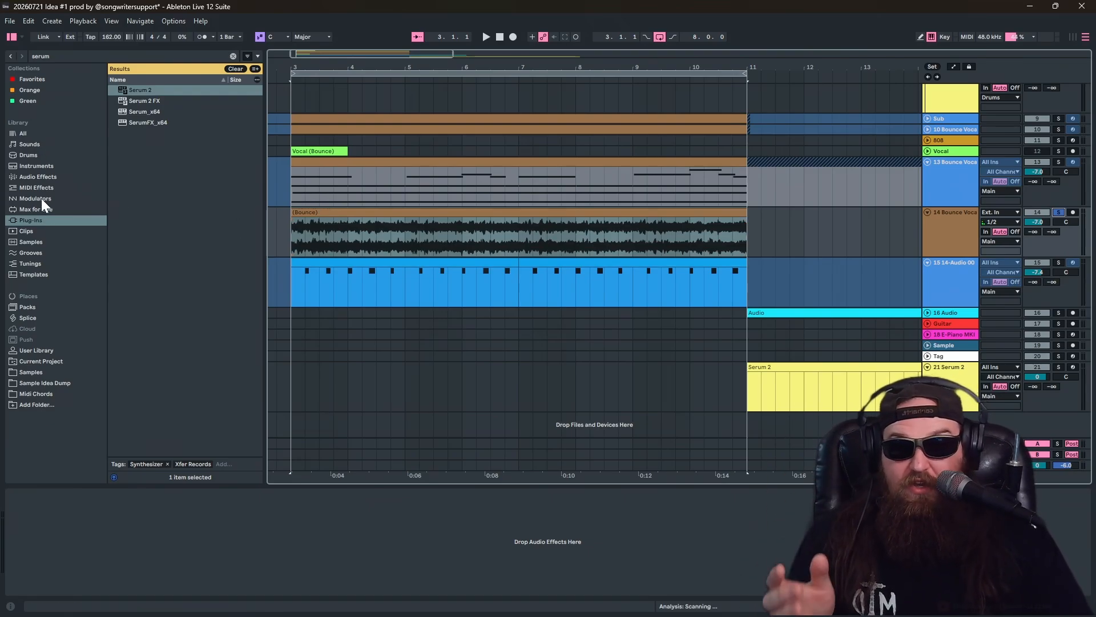
- Search the plug-ins for "arturia" and add Efx FRAGMENTS to the bounced 14 Bounce Vocal track
{"action": "left_click", "coordinate": [233, 56]}
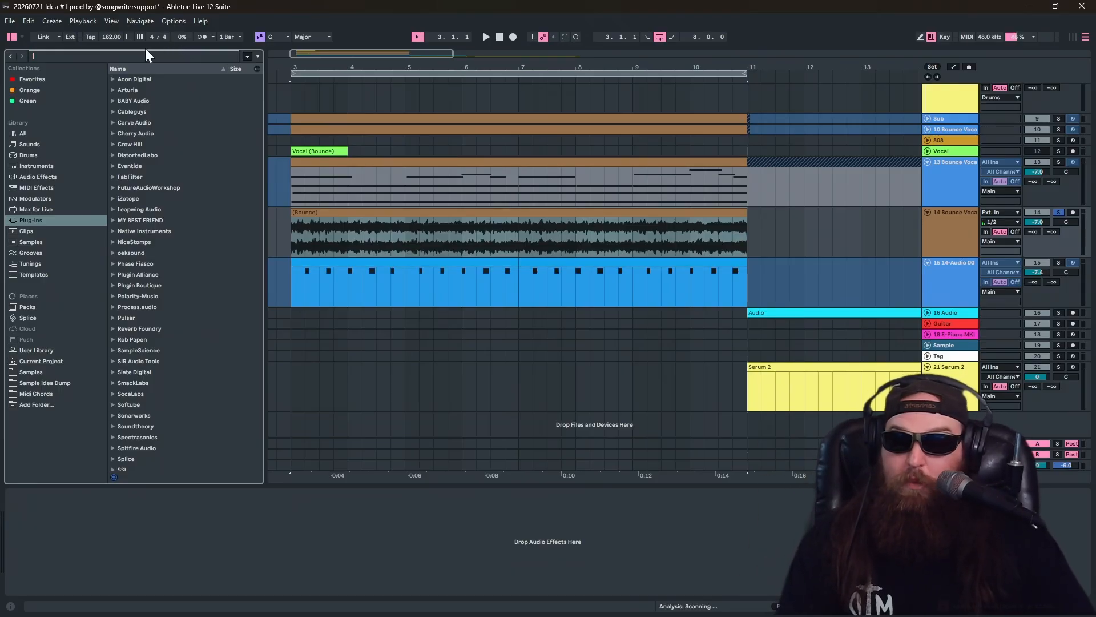
{"action": "type", "text": "a"}
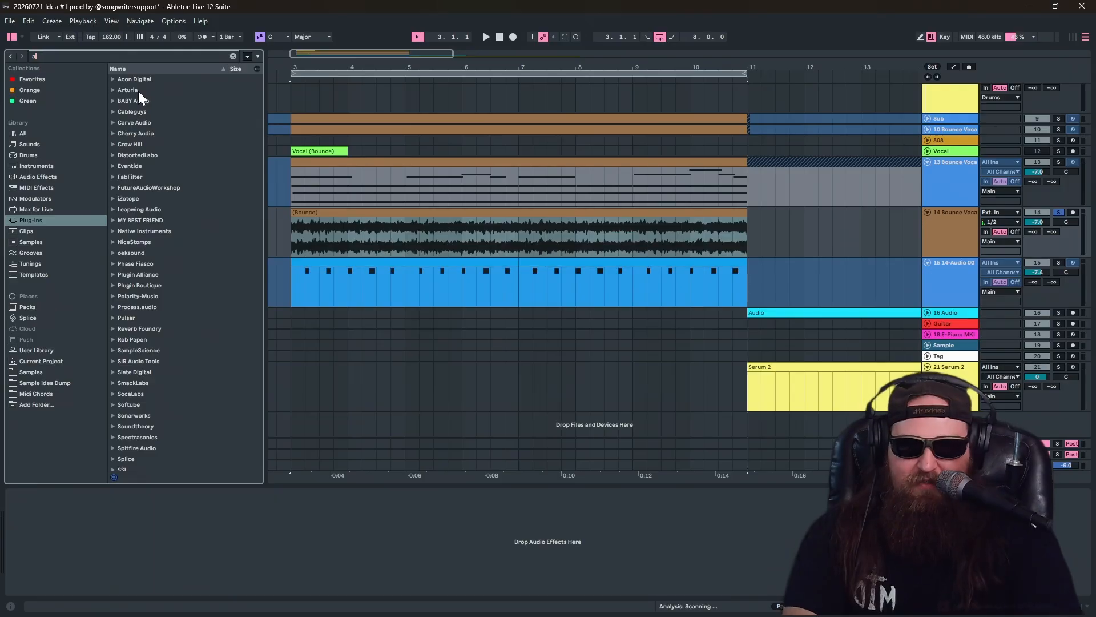
{"action": "type", "text": "rtur"}
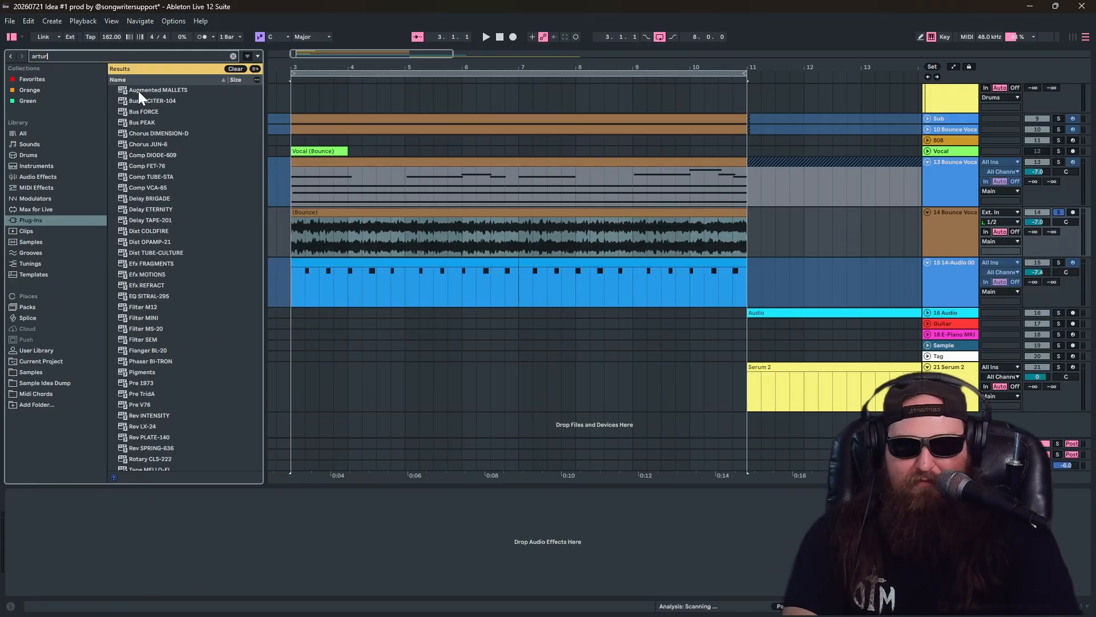
{"action": "type", "text": "i"}
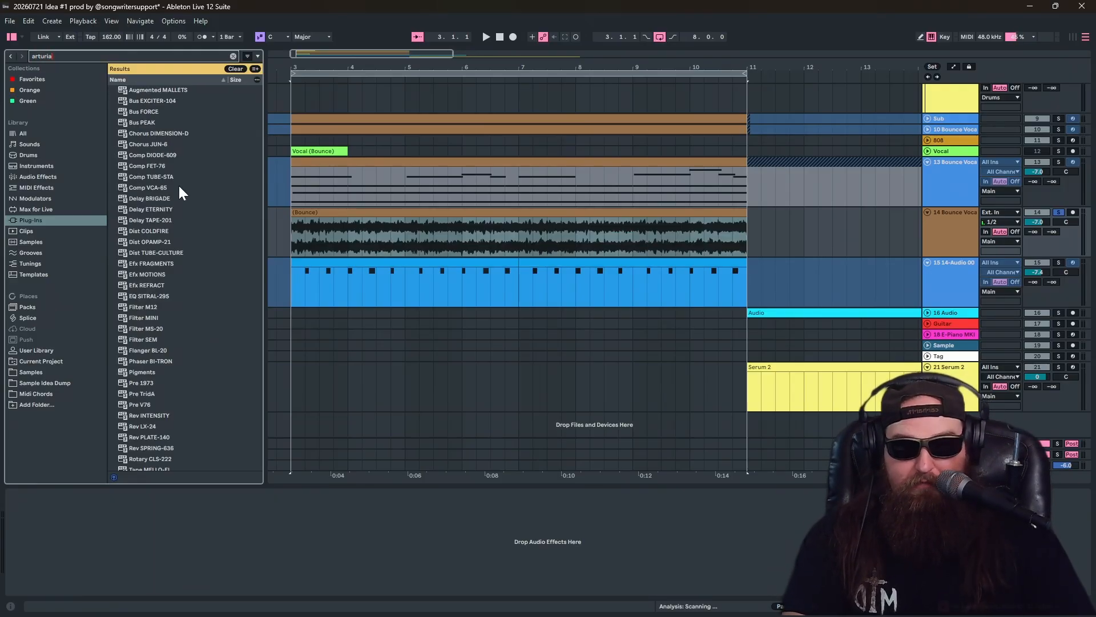
{"action": "type", "text": "a"}
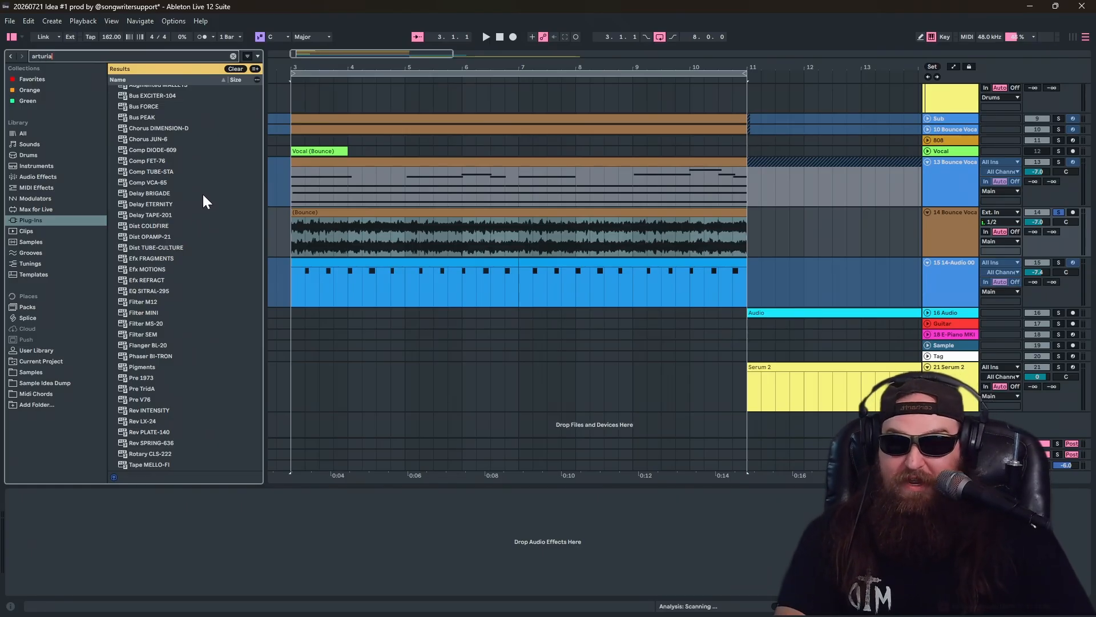
{"action": "left_click_drag", "start_coordinate": [149, 257], "coordinate": [936, 275]}
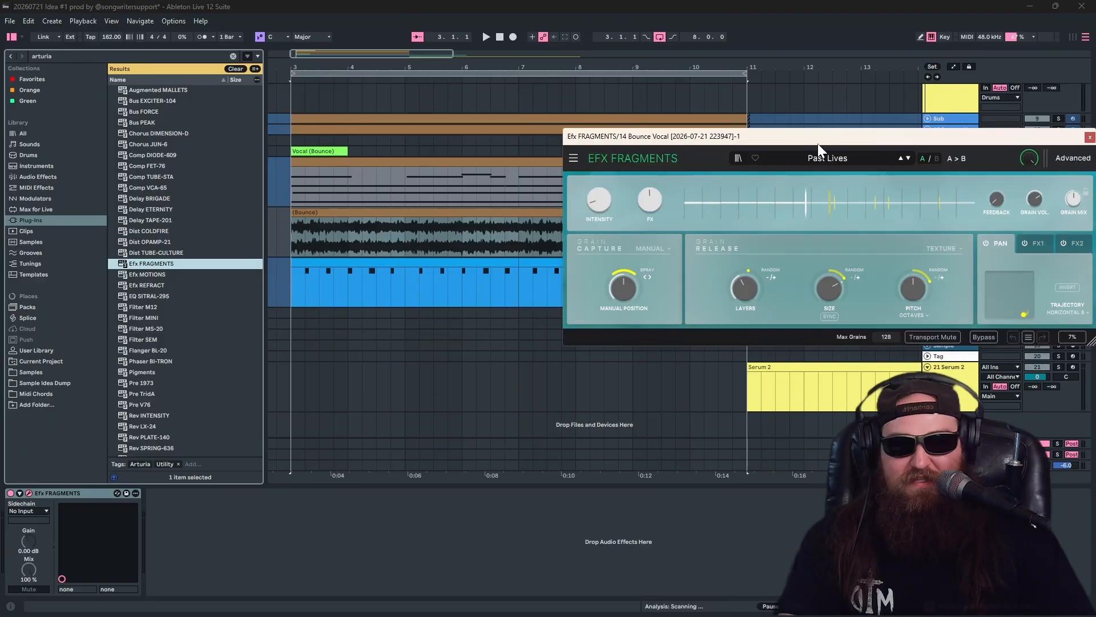
- Play the soloed bounce and audition Efx FRAGMENTS presets, loading 25 Percent Speed and moving on to the following preset
{"action": "left_click_drag", "start_coordinate": [818, 142], "coordinate": [639, 101]}
{"action": "key", "text": "space"}
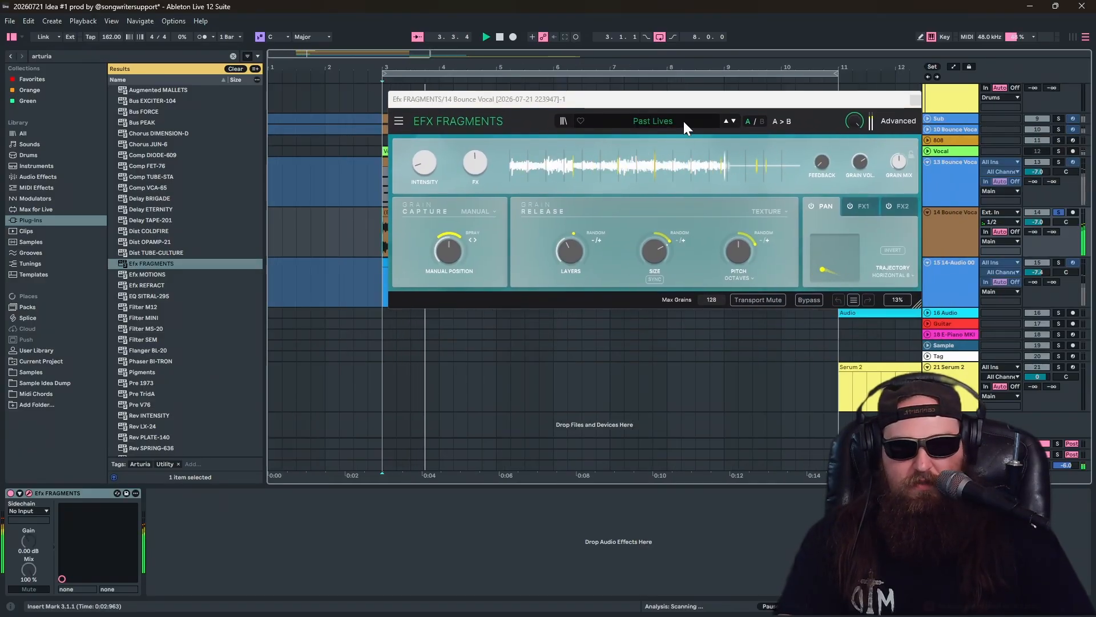
{"action": "left_click", "coordinate": [682, 122]}
{"action": "mouse_move", "coordinate": [638, 175]}
{"action": "left_click", "coordinate": [756, 184]}
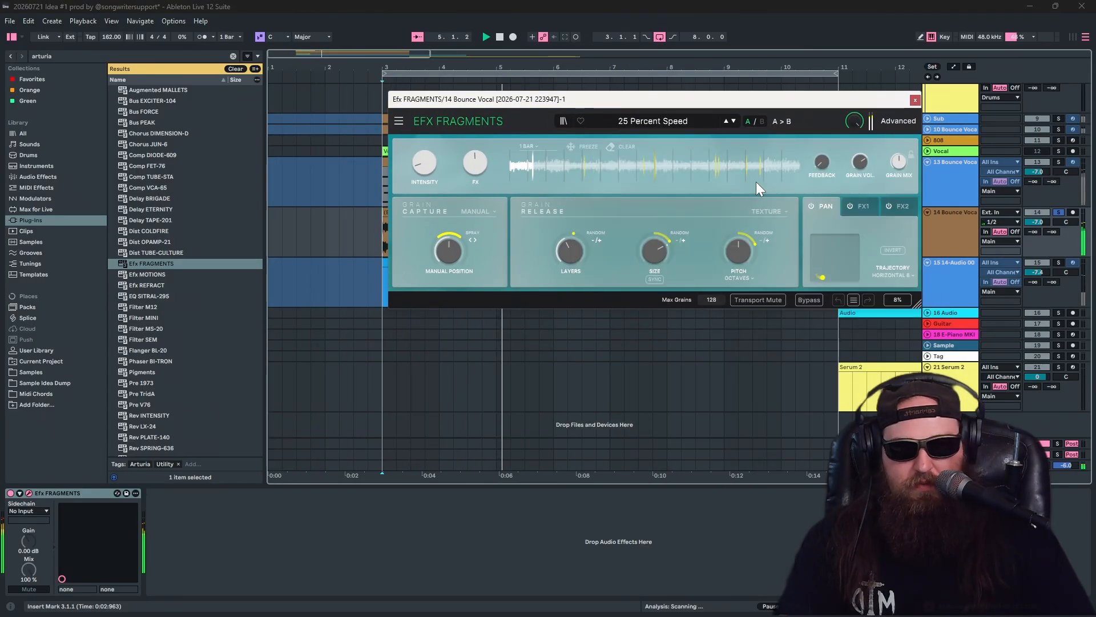
{"action": "left_click", "coordinate": [733, 121]}
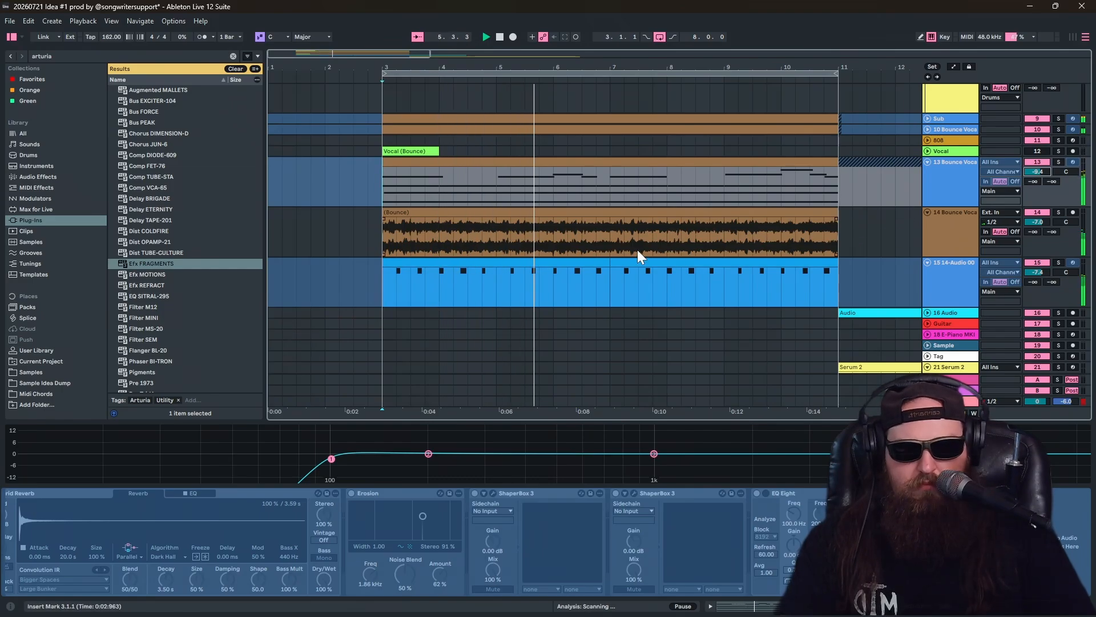
- Find StandardCLIP with the search "stand" and add it to the Drums group
{"action": "scroll", "coordinate": [628, 258], "scroll_direction": "down", "scroll_amount": 2}
{"action": "scroll", "coordinate": [628, 258], "scroll_direction": "up", "scroll_amount": 6}
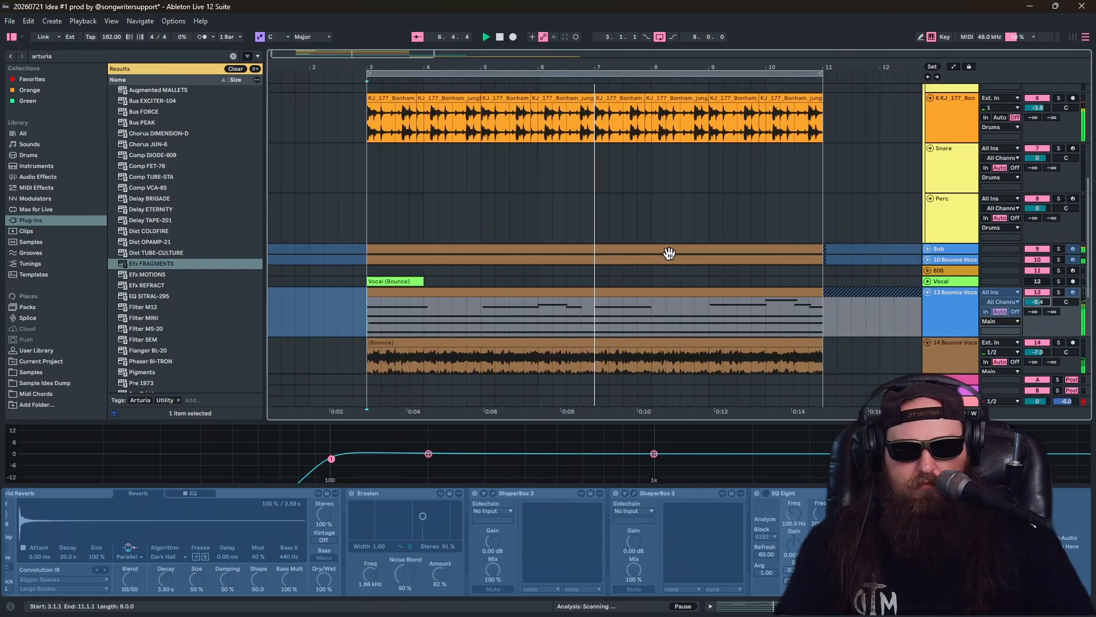
{"action": "scroll", "coordinate": [944, 128], "scroll_direction": "up", "scroll_amount": 5}
{"action": "left_click", "coordinate": [946, 128]}
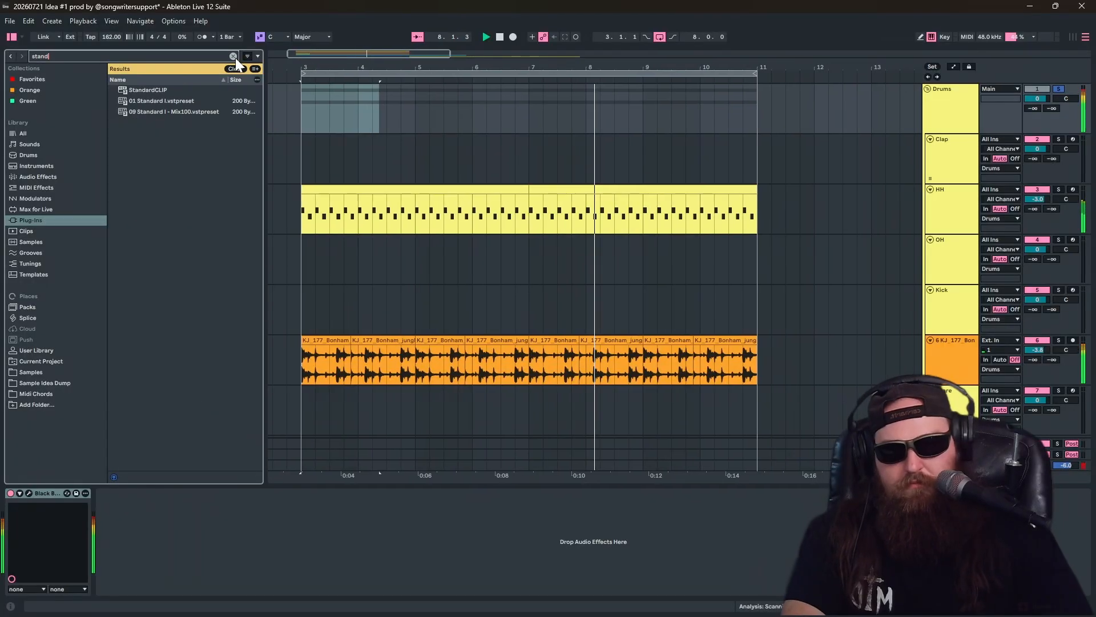
{"action": "left_click", "coordinate": [143, 90]}
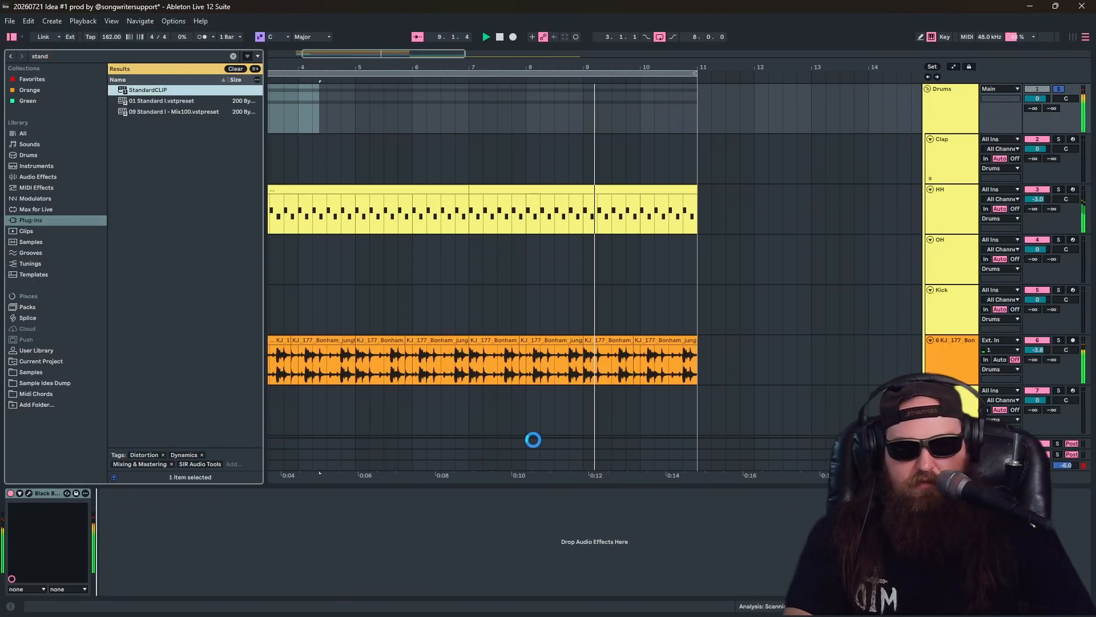
- Set StandardCLIP to Soft Clip Pro with the clip level at about -3.6 dB and the soft-clip saturator near 25
{"action": "left_click", "coordinate": [879, 244]}
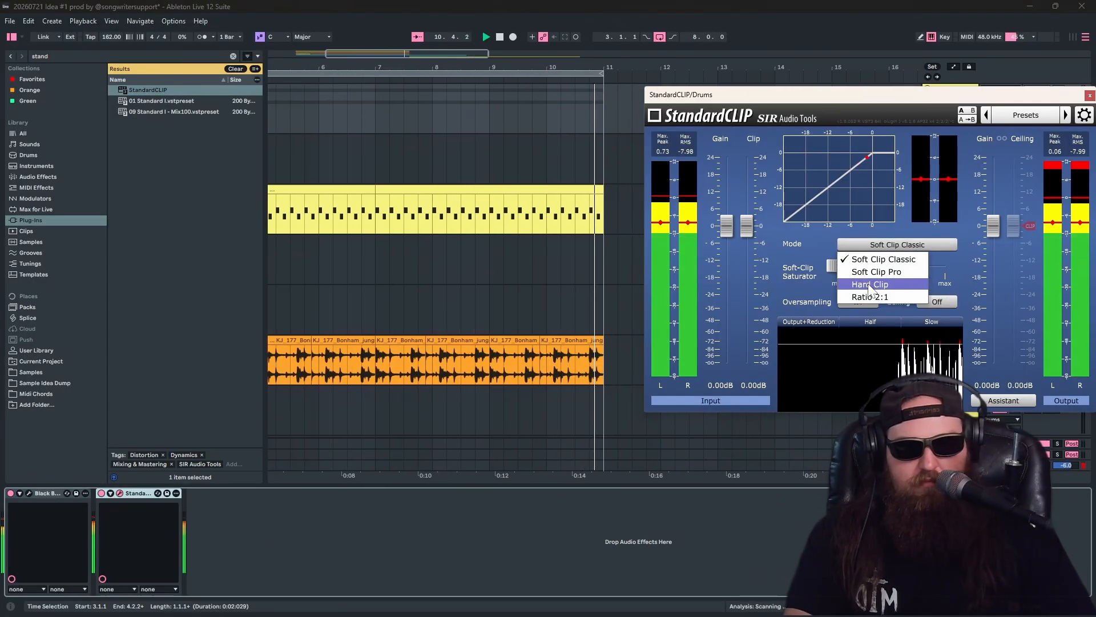
{"action": "left_click", "coordinate": [869, 285]}
{"action": "left_click", "coordinate": [897, 244]}
{"action": "left_click", "coordinate": [884, 271]}
{"action": "left_click_drag", "start_coordinate": [747, 227], "coordinate": [746, 243]}
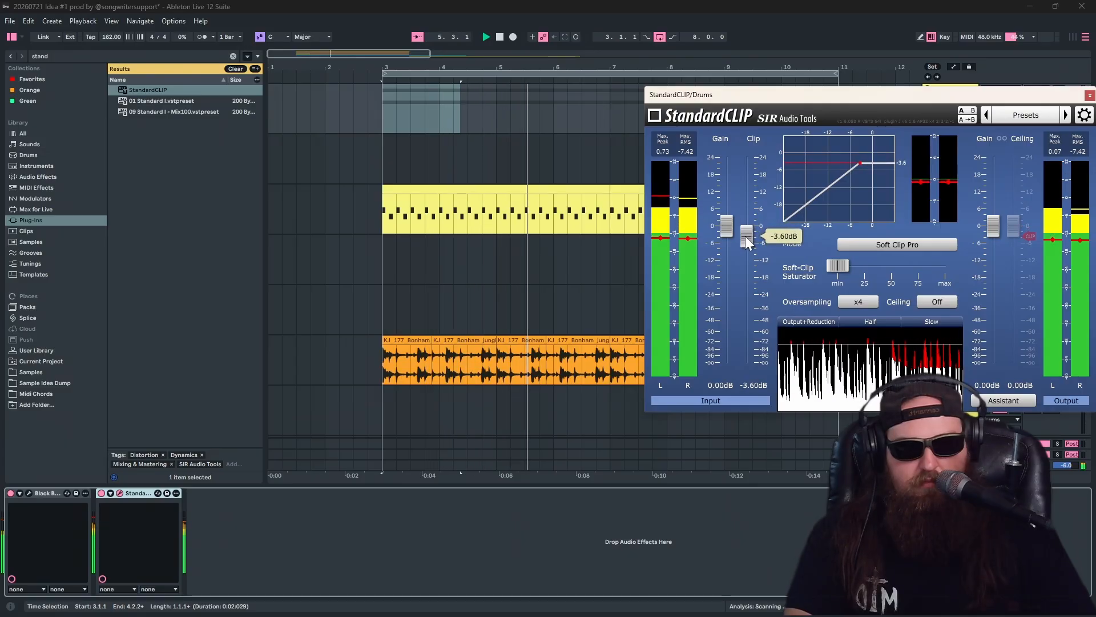
{"action": "left_click_drag", "start_coordinate": [838, 266], "coordinate": [860, 277]}
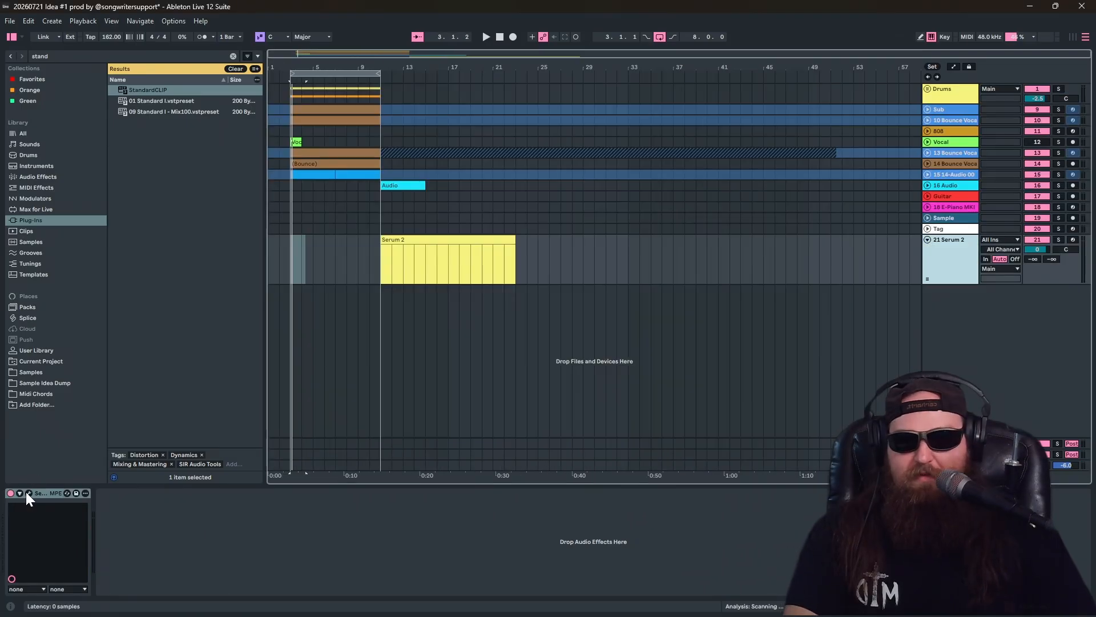
- Open the Serum 2 instrument on the 21 Serum 2 track and arm the track for recording
{"action": "left_click", "coordinate": [28, 493]}
{"action": "left_click_drag", "start_coordinate": [563, 136], "coordinate": [574, 91]}
{"action": "left_click", "coordinate": [1073, 240]}
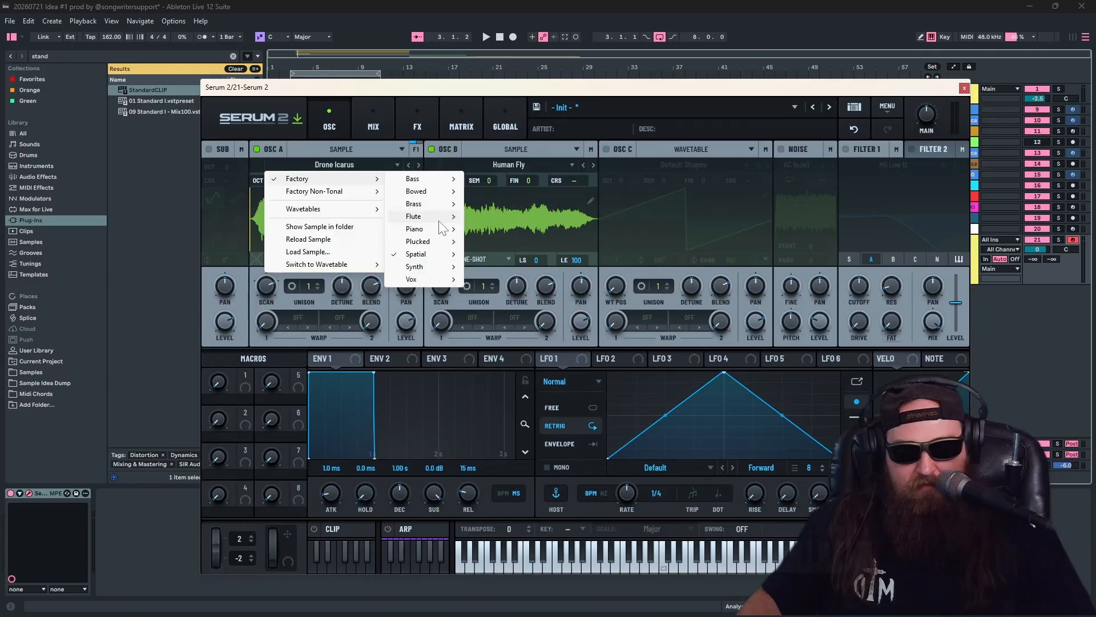
- Load the Aztec Pipe flute sample into oscillator A and the Celli Short G#2 bowed sample into oscillator B
{"action": "mouse_move", "coordinate": [440, 227]}
{"action": "left_click", "coordinate": [491, 218]}
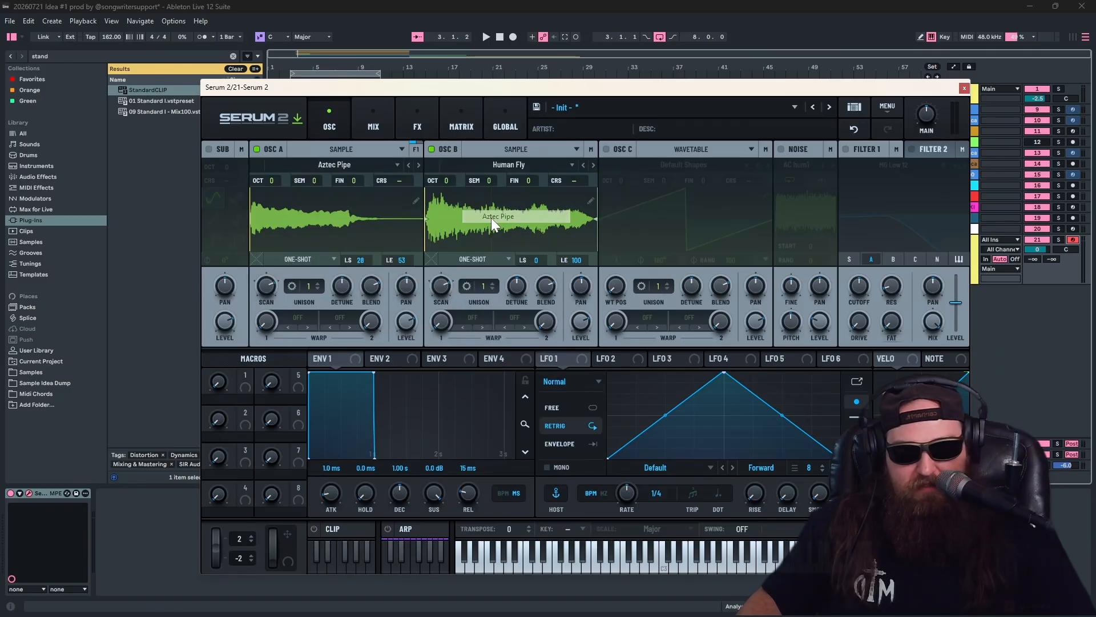
{"action": "left_click", "coordinate": [563, 165]}
{"action": "mouse_move", "coordinate": [536, 177]}
{"action": "mouse_move", "coordinate": [608, 192]}
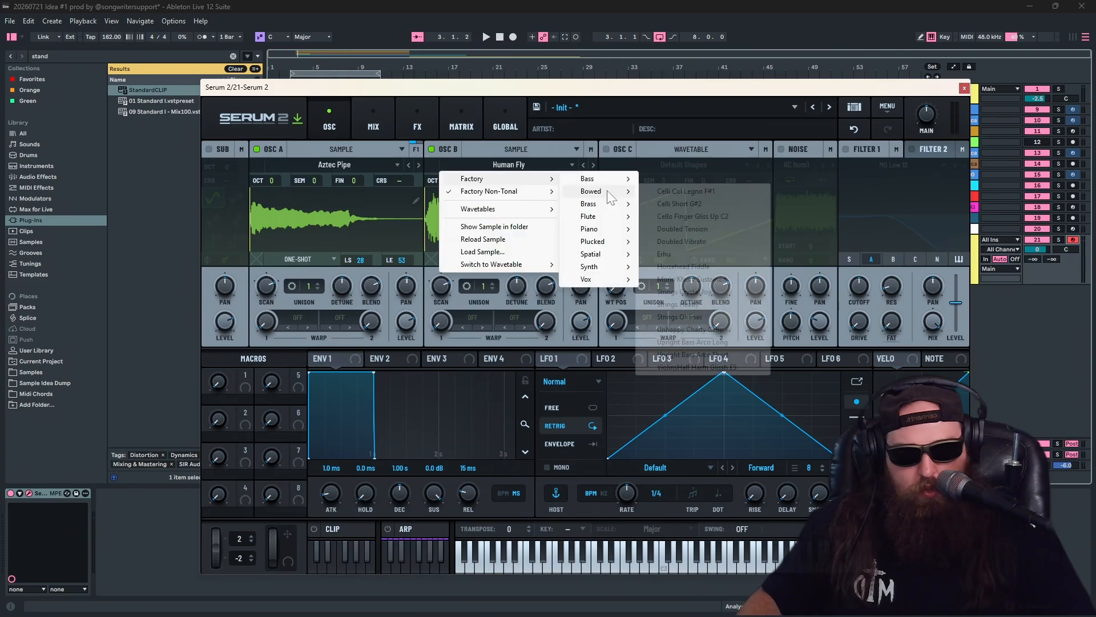
{"action": "left_click", "coordinate": [734, 203]}
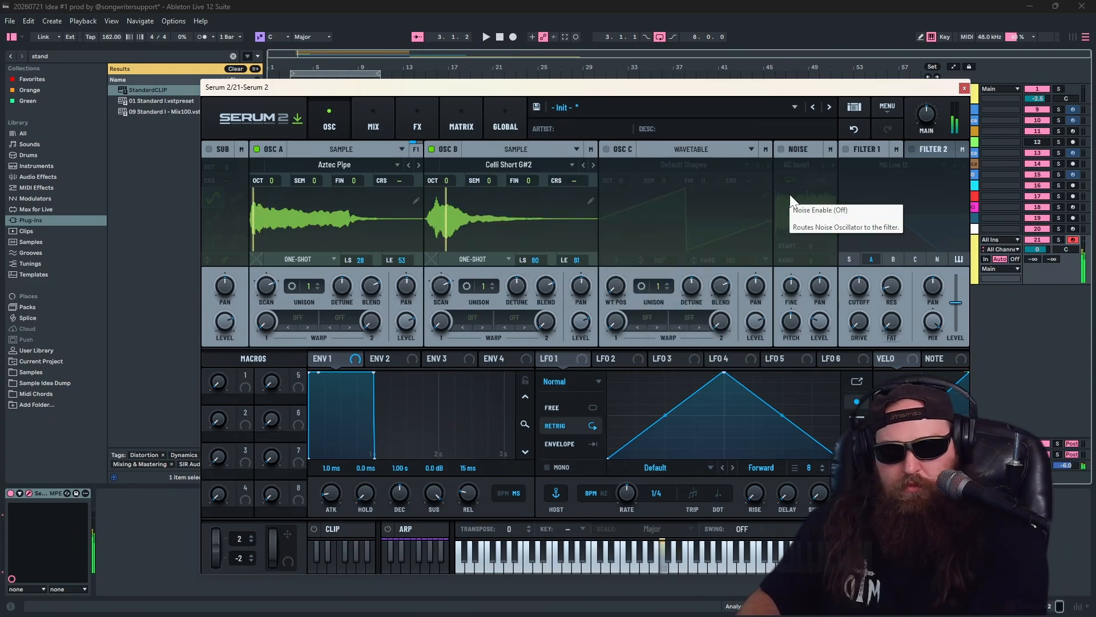
- Set oscillator A to forward-loop playback, adjust its scan rate and raise its unison to 4 voices
{"action": "left_click", "coordinate": [269, 260]}
{"action": "left_click", "coordinate": [280, 284]}
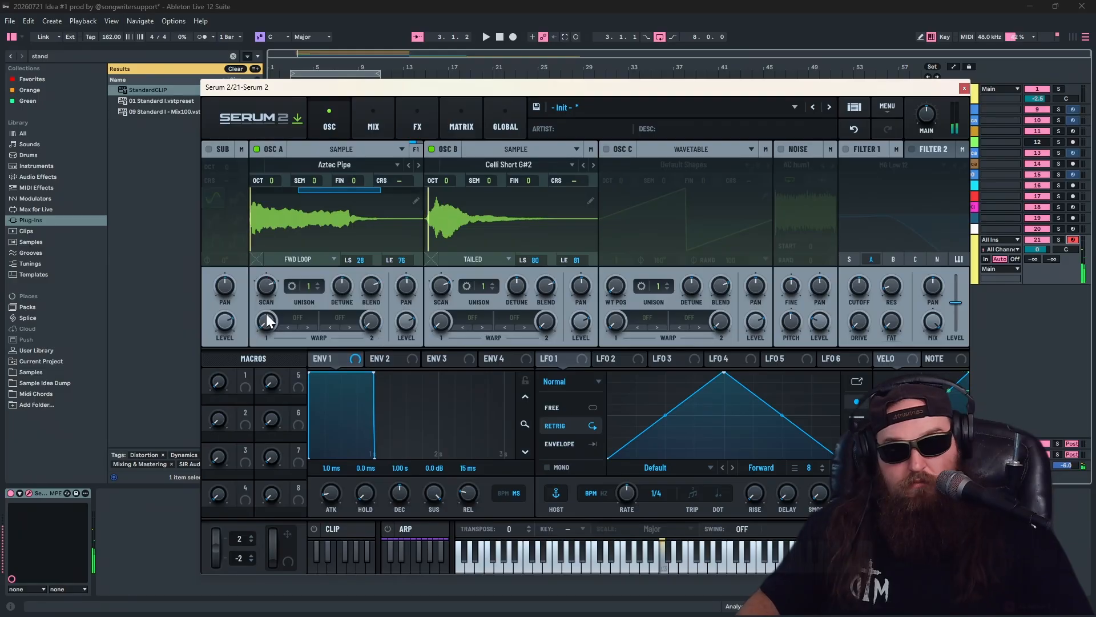
{"action": "left_click_drag", "start_coordinate": [269, 282], "coordinate": [276, 258]}
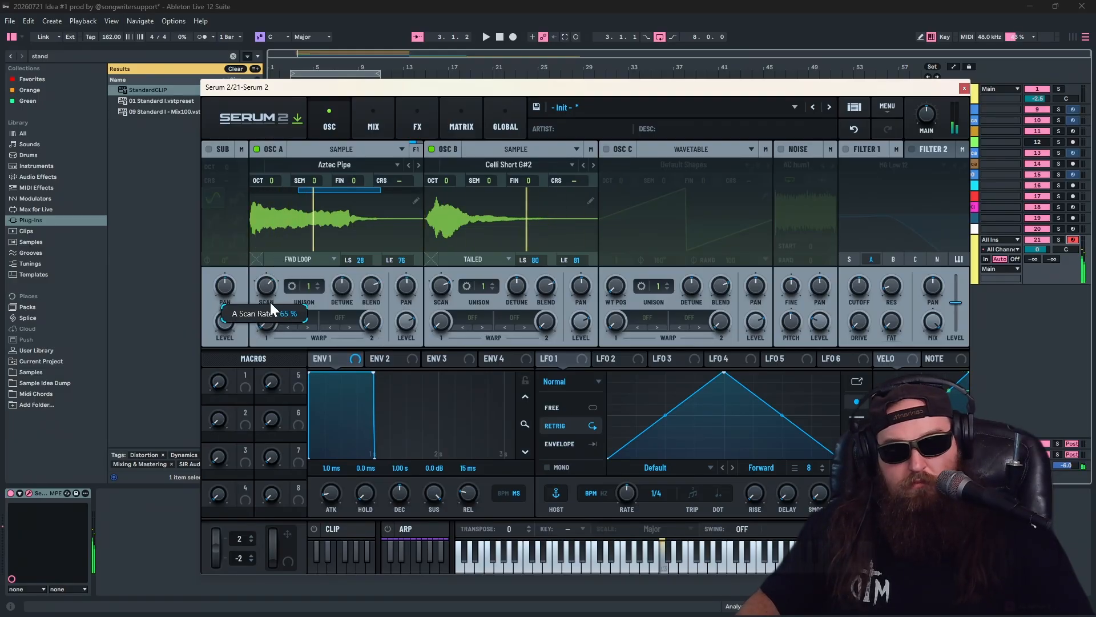
{"action": "left_click_drag", "start_coordinate": [270, 303], "coordinate": [276, 259]}
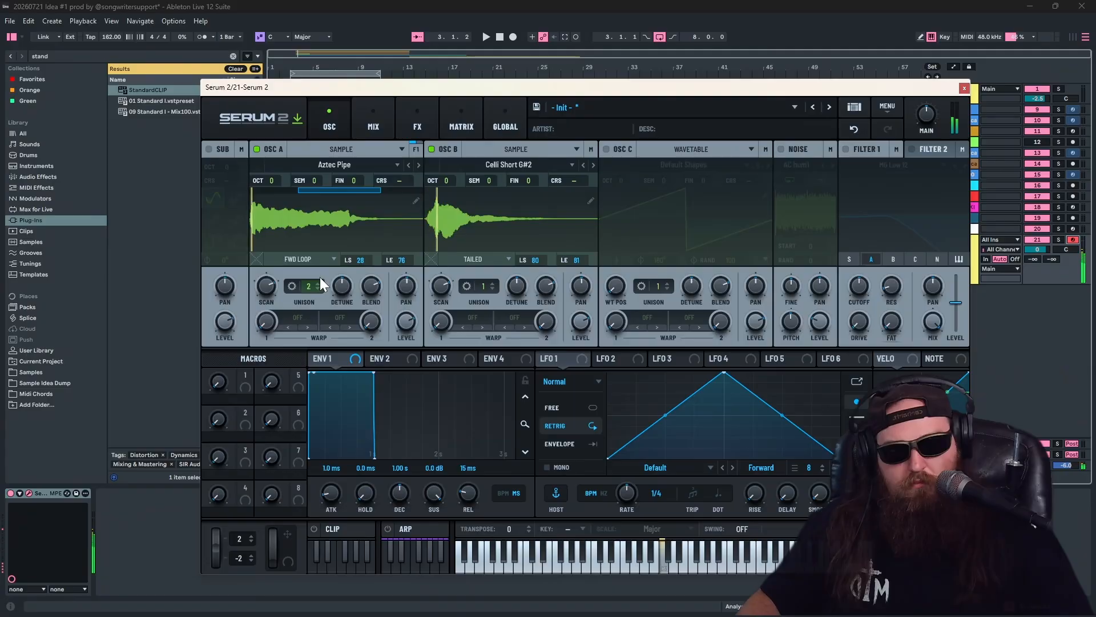
{"action": "left_click", "coordinate": [318, 283]}
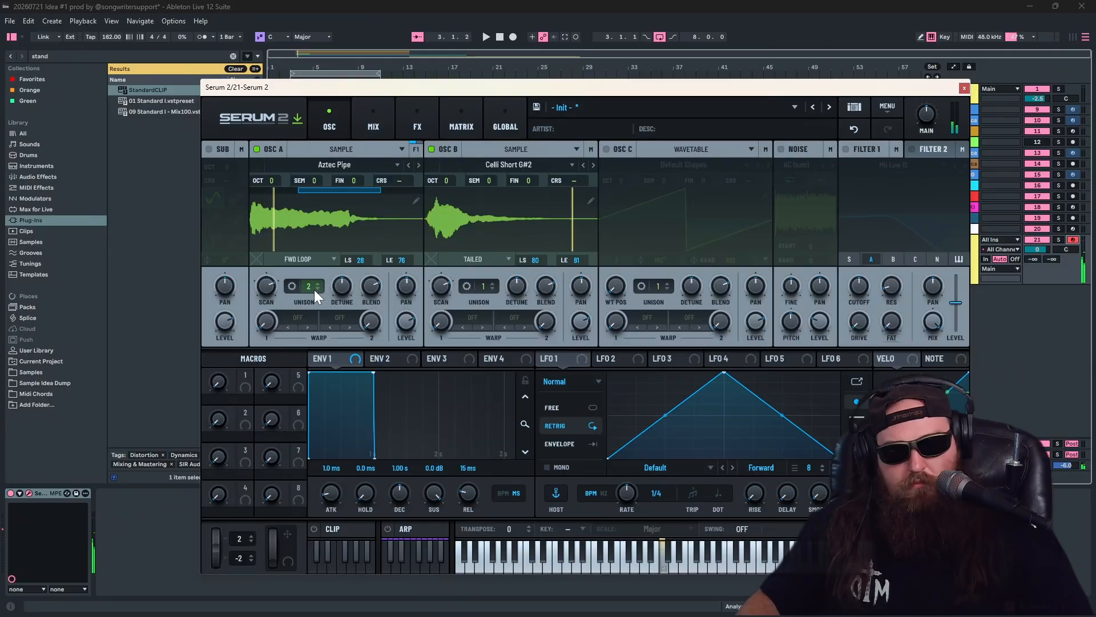
{"action": "left_click", "coordinate": [316, 290]}
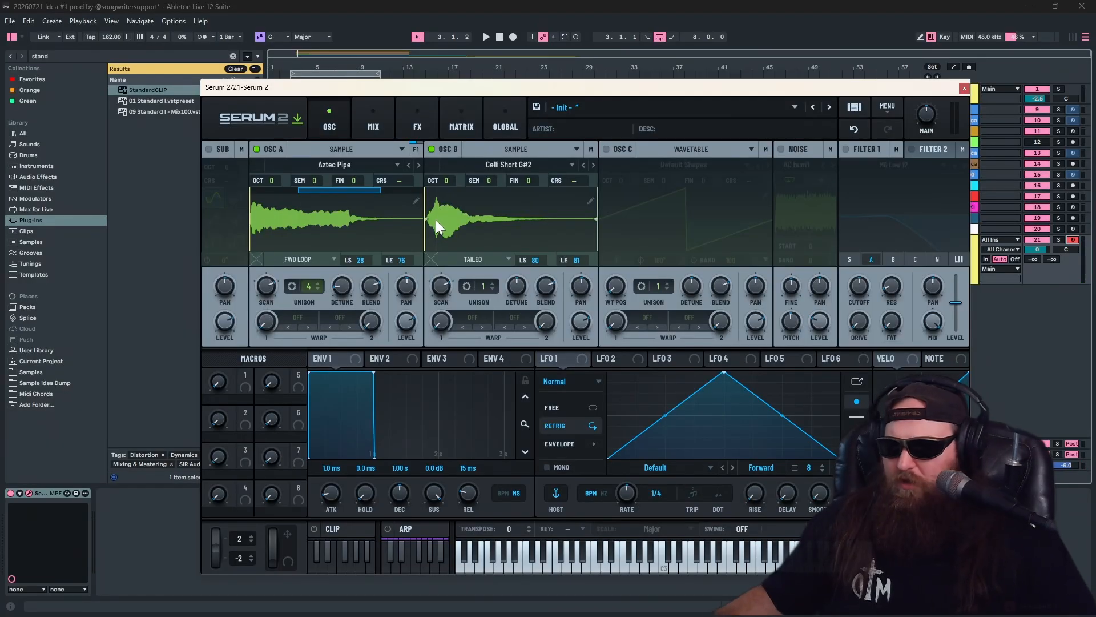
- Add a Bode frequency shifter to Serum 2's main effects rack and dismiss the plugin update notice
{"action": "left_click", "coordinate": [417, 123]}
{"action": "left_click", "coordinate": [213, 171]}
{"action": "left_click", "coordinate": [298, 118]}
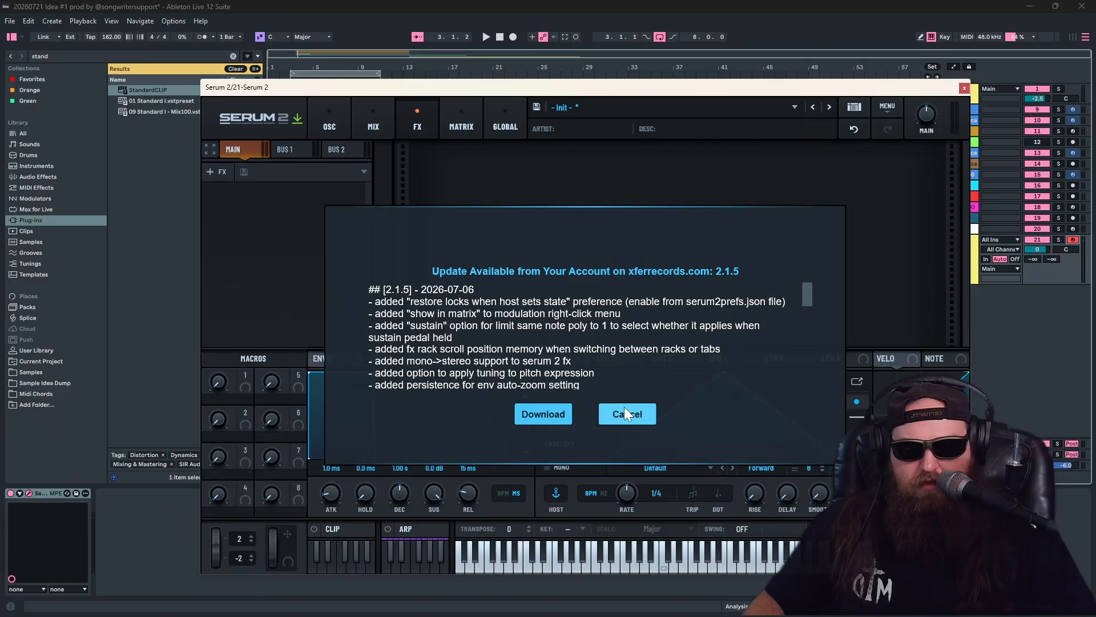
{"action": "left_click", "coordinate": [630, 415]}
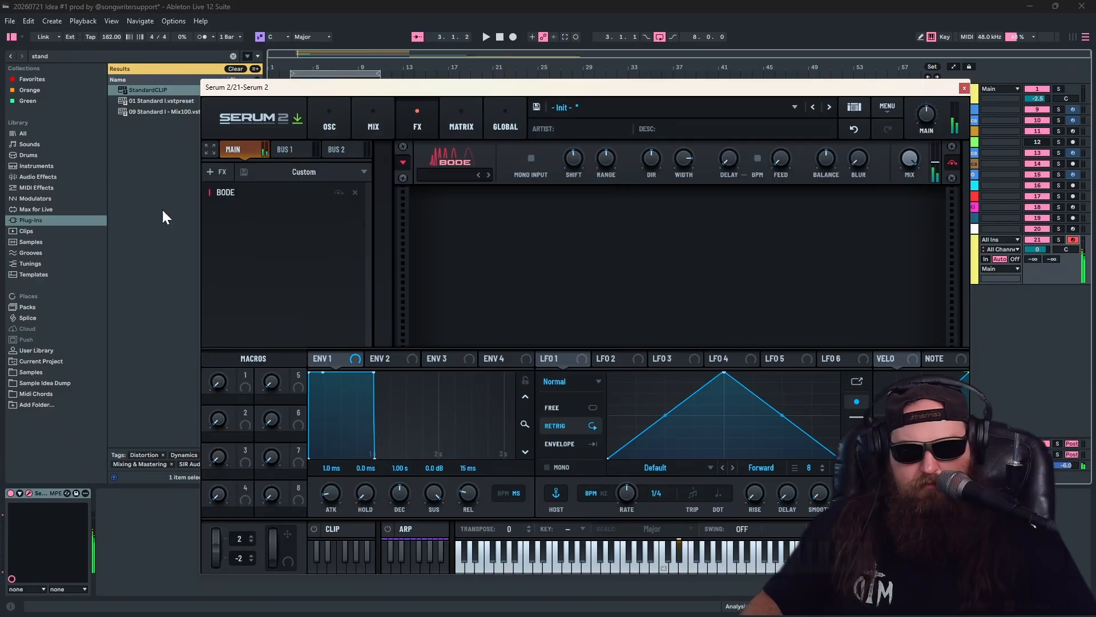
- Switch oscillator A to Flute Delay with 1 unison voice and oscillator B to Doubled Vibrato, and lengthen envelope 1's release
{"action": "left_click", "coordinate": [331, 119]}
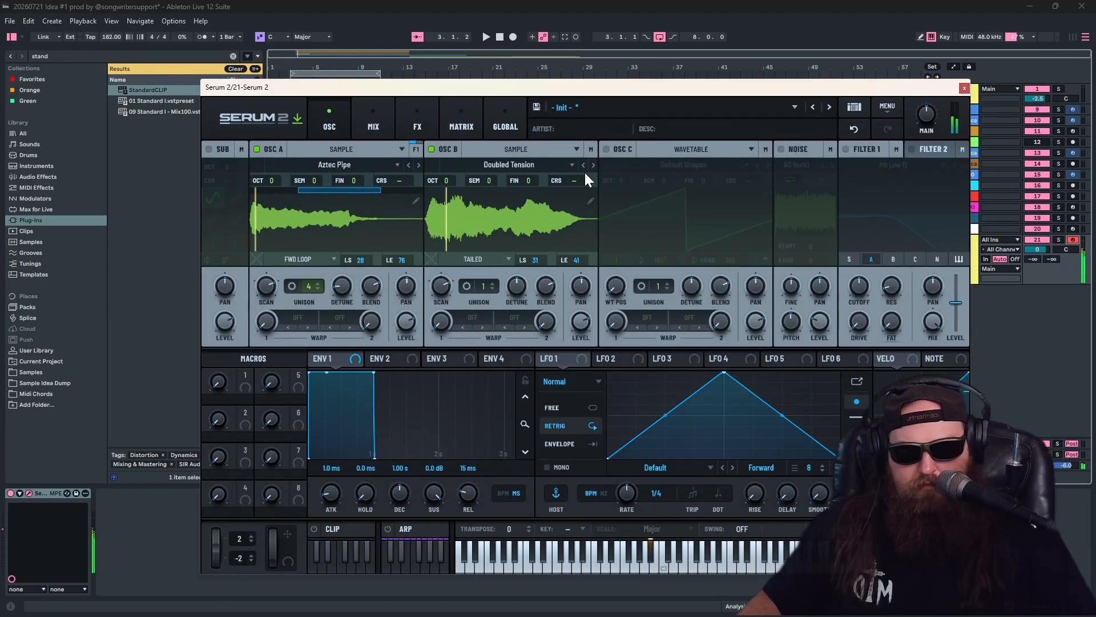
{"action": "left_click", "coordinate": [593, 166]}
{"action": "left_click", "coordinate": [419, 165]}
{"action": "left_click_drag", "start_coordinate": [310, 287], "coordinate": [317, 328]}
{"action": "left_click", "coordinate": [418, 166]}
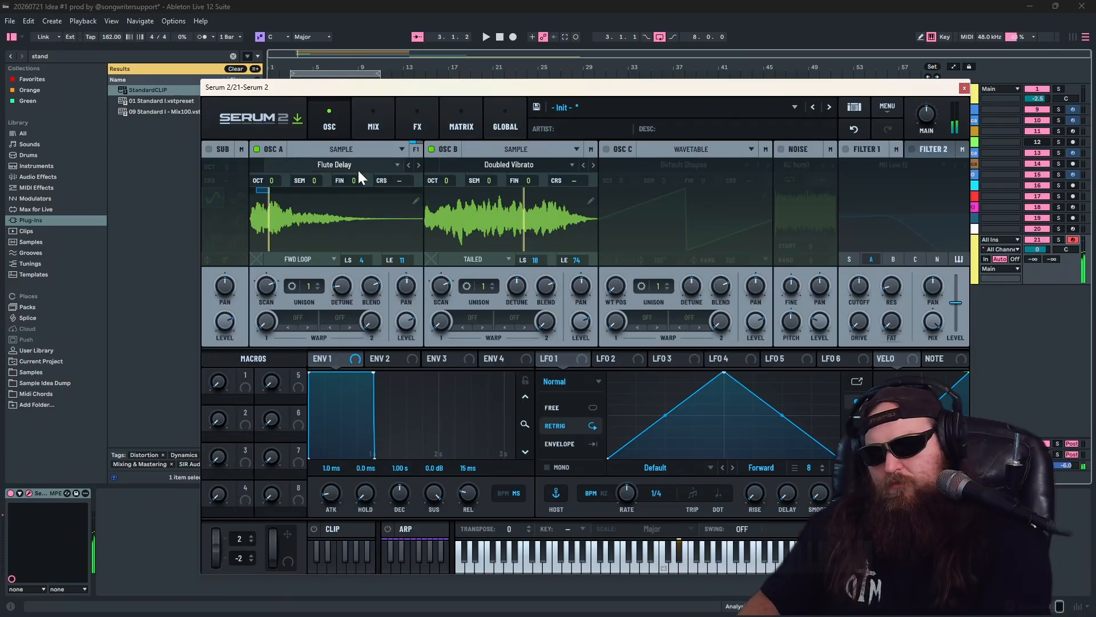
{"action": "left_click_drag", "start_coordinate": [375, 458], "coordinate": [400, 458]}
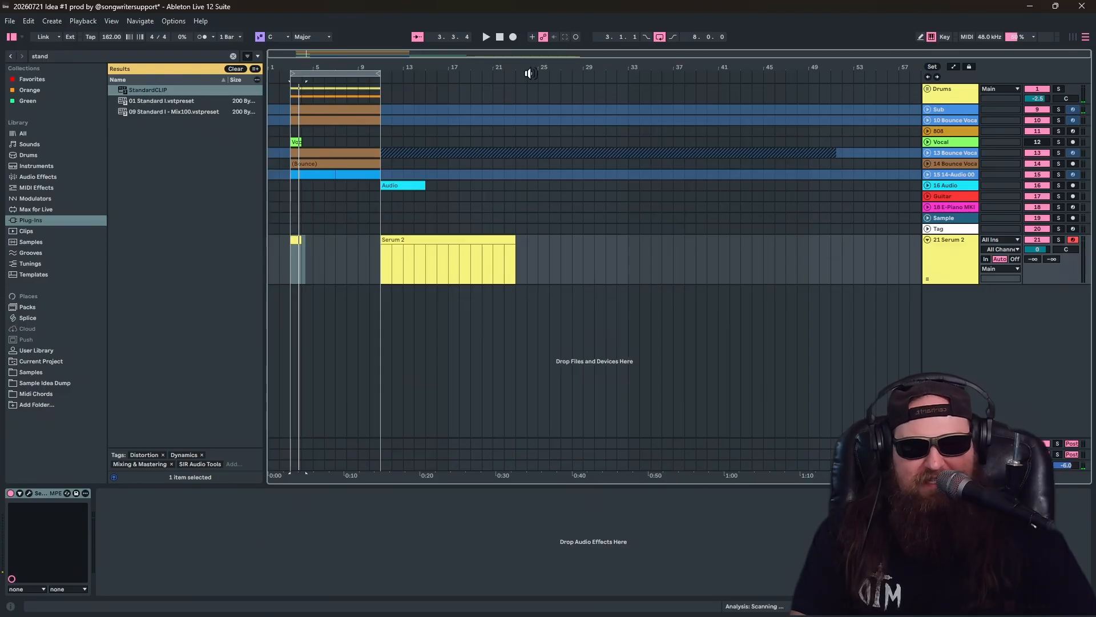
- Place an eight-bar section of the recorded Serum 2 clip at bars 3 to 11 and audition the track in solo
{"action": "left_click_drag", "start_coordinate": [382, 249], "coordinate": [290, 248]}
{"action": "double_click", "coordinate": [308, 239]}
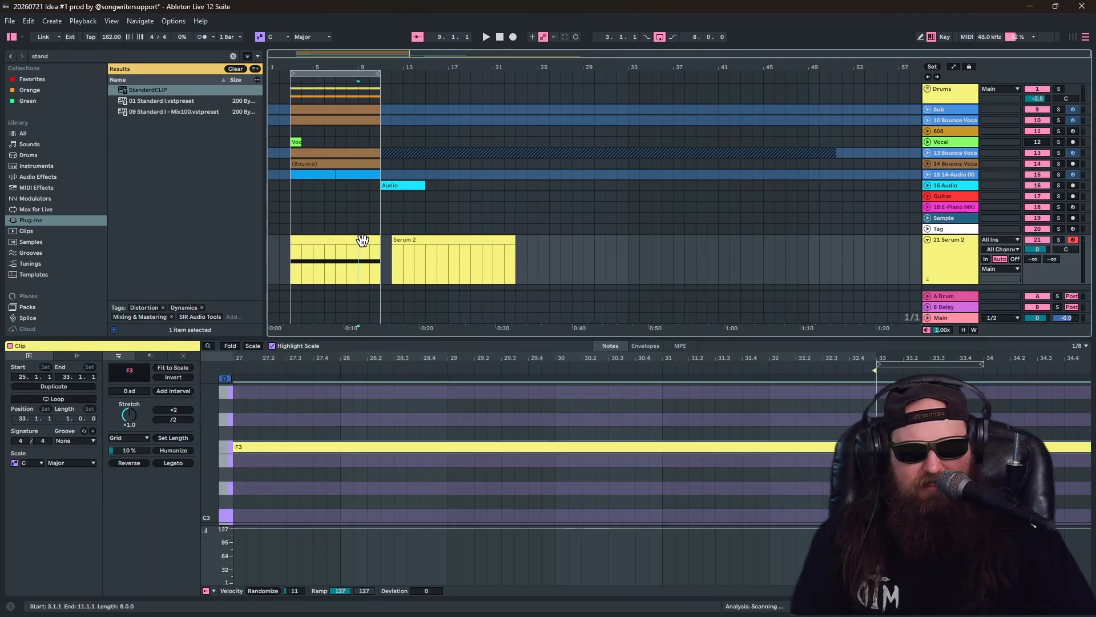
{"action": "left_click", "coordinate": [1061, 238]}
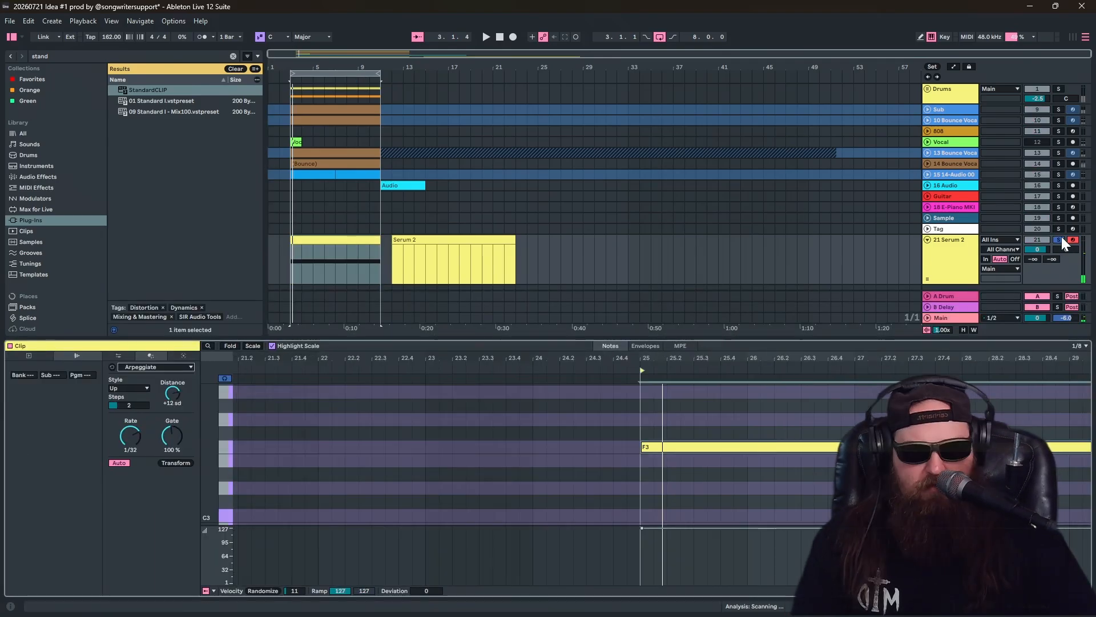
{"action": "left_click", "coordinate": [1061, 237]}
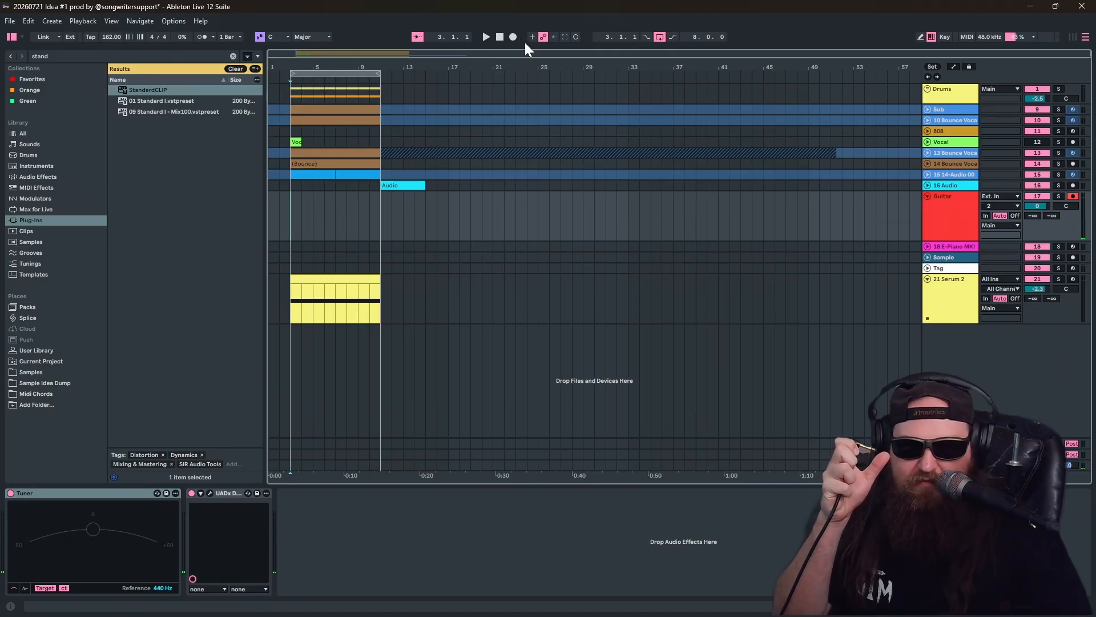
- Record an eight-bar take on the armed Guitar track from bar 3, raise the recorded clip's gain and play it back
{"action": "left_click", "coordinate": [514, 37]}
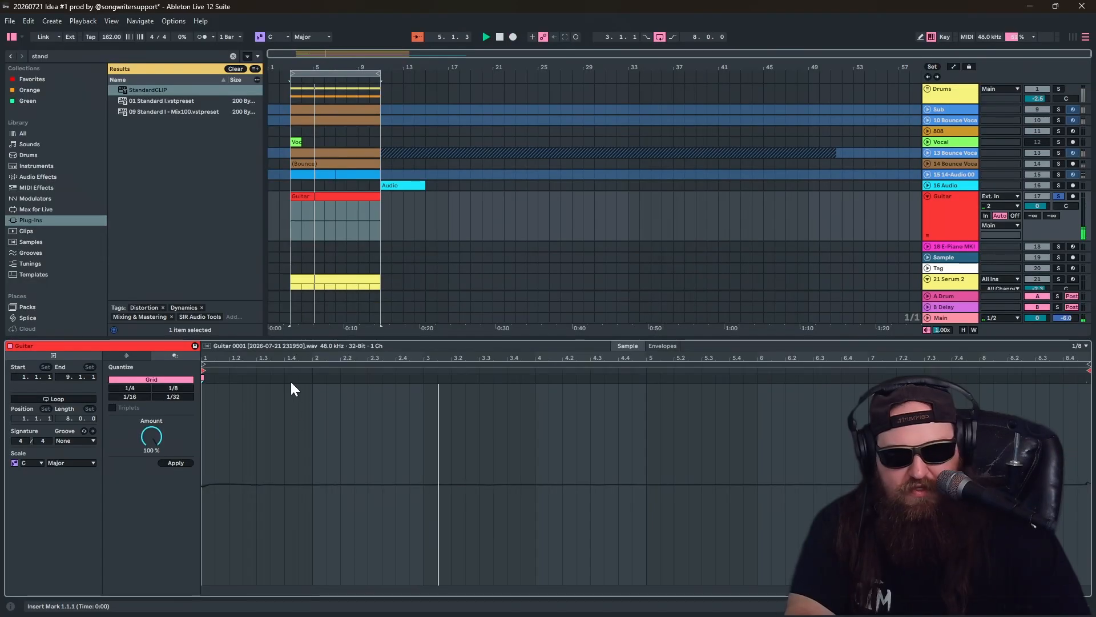
{"action": "key", "text": "space"}
{"action": "double_click", "coordinate": [326, 196]}
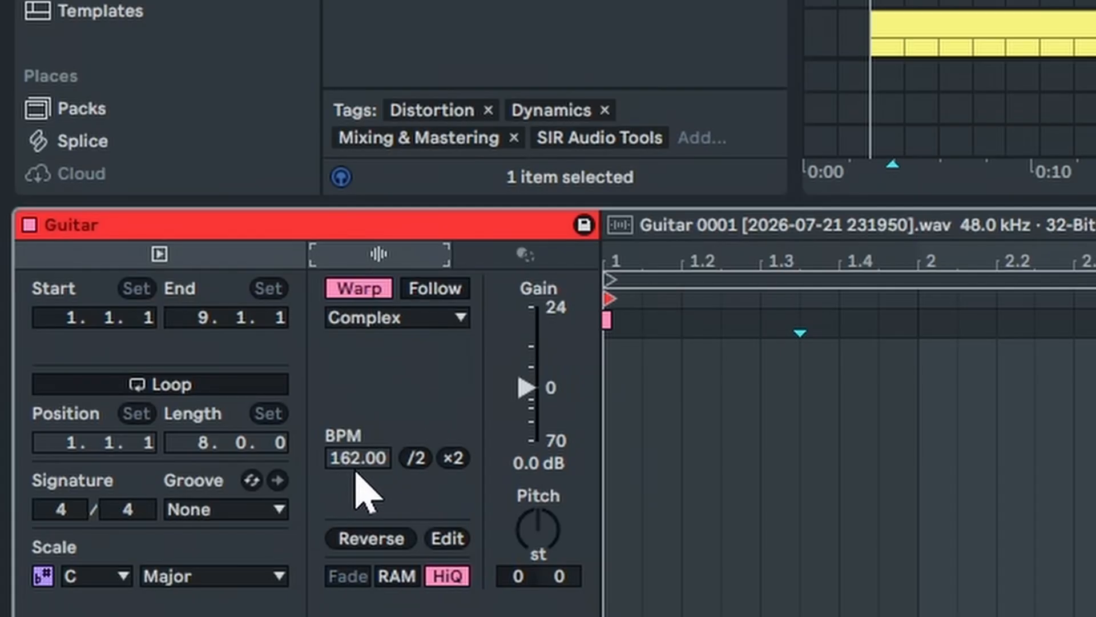
{"action": "left_click_drag", "start_coordinate": [526, 351], "coordinate": [525, 308]}
{"action": "key", "text": "space"}
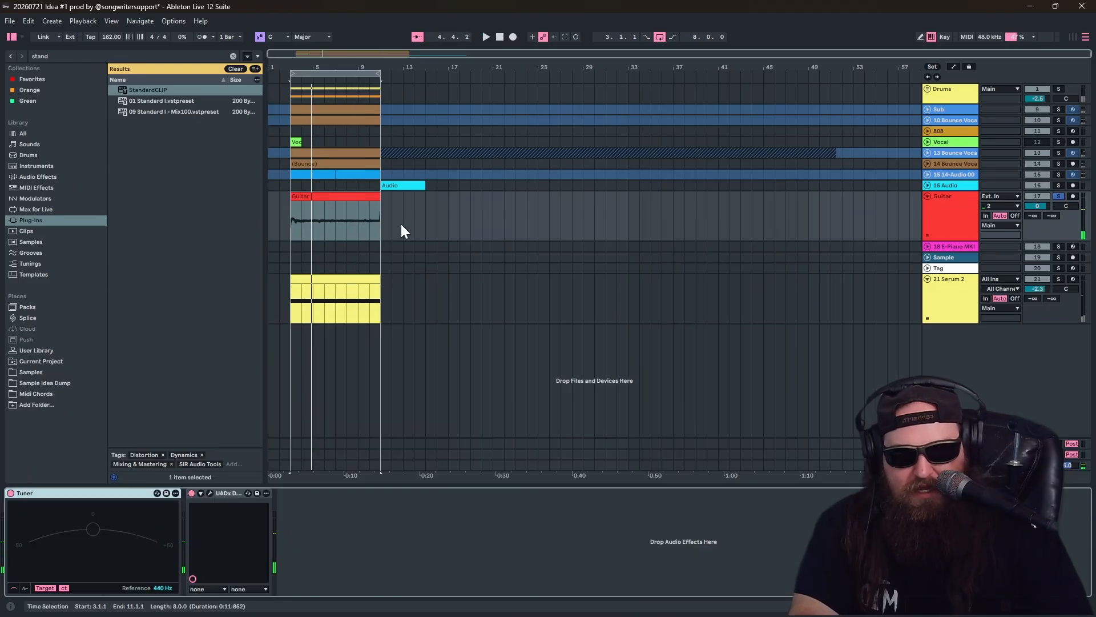
{"action": "double_click", "coordinate": [343, 207]}
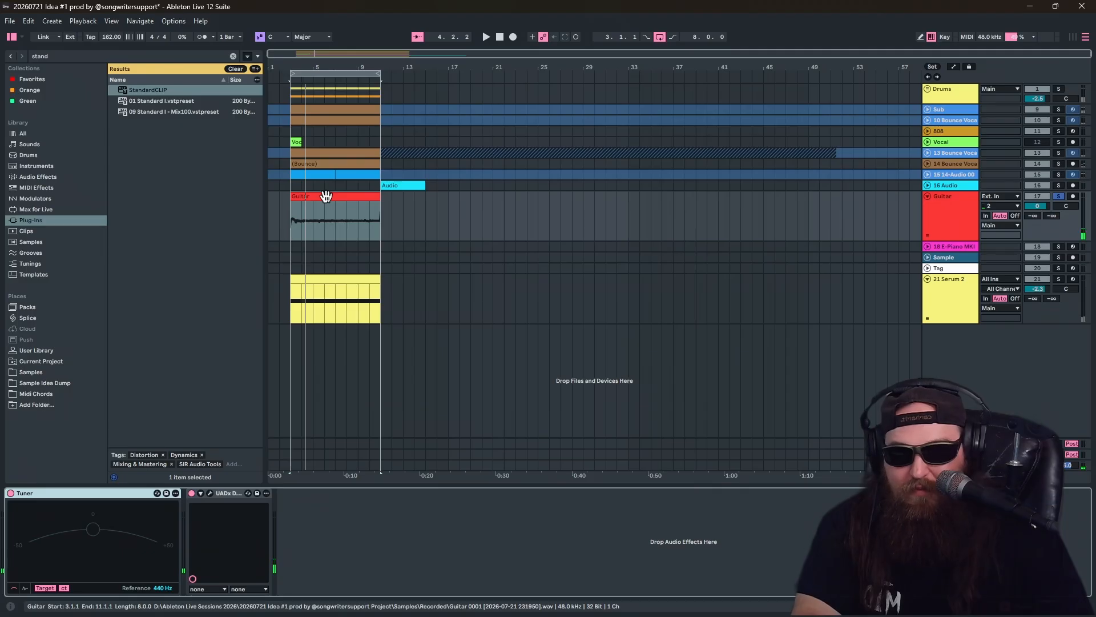
{"action": "left_click", "coordinate": [323, 196]}
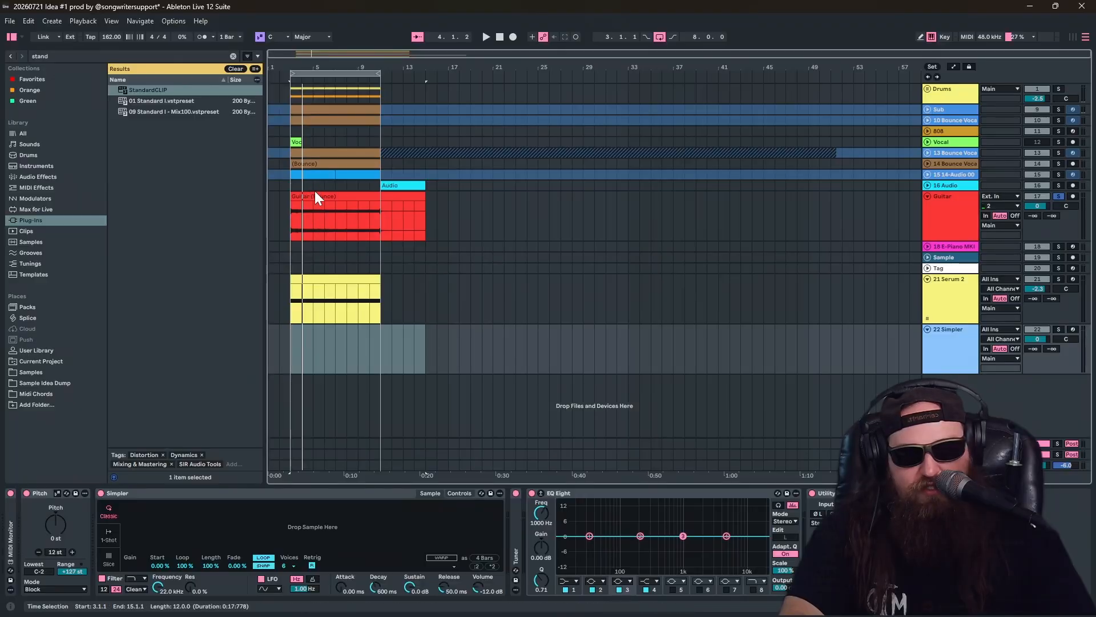
- Load the bounced guitar clip into the Simpler on track 22 and tidy the folded track view
{"action": "left_click_drag", "start_coordinate": [315, 192], "coordinate": [443, 398]}
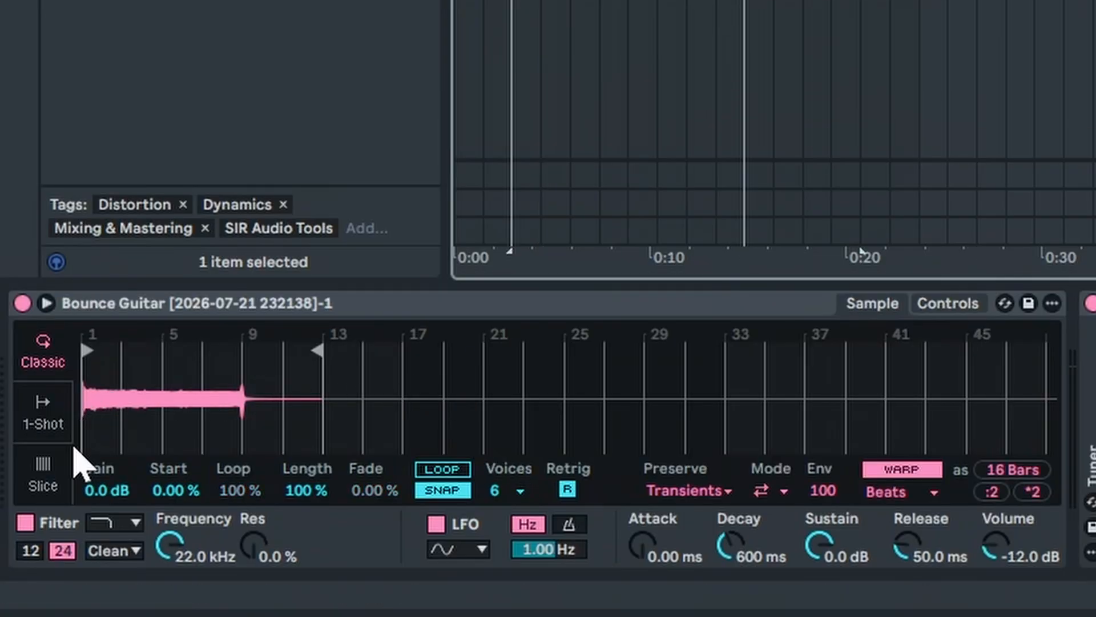
{"action": "left_click", "coordinate": [928, 131]}
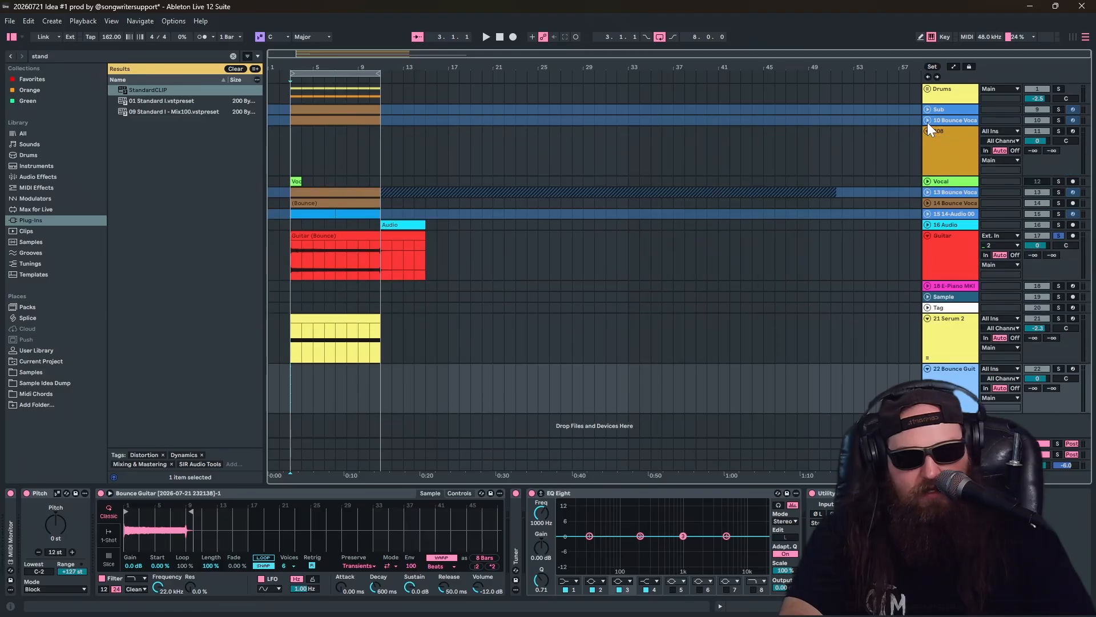
{"action": "left_click", "coordinate": [928, 120]}
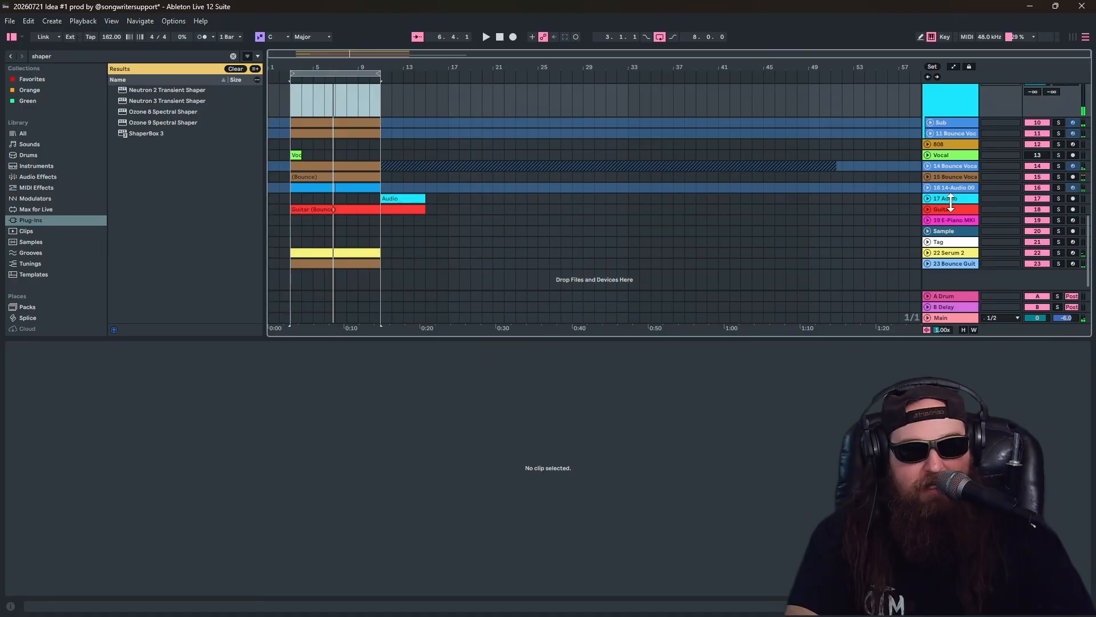
- Group the melodic and texture tracks as soundz and add ShaperBox 3 to the group with the Volume sidechain shaper
{"action": "left_click", "coordinate": [927, 198]}
{"action": "left_click", "coordinate": [928, 198]}
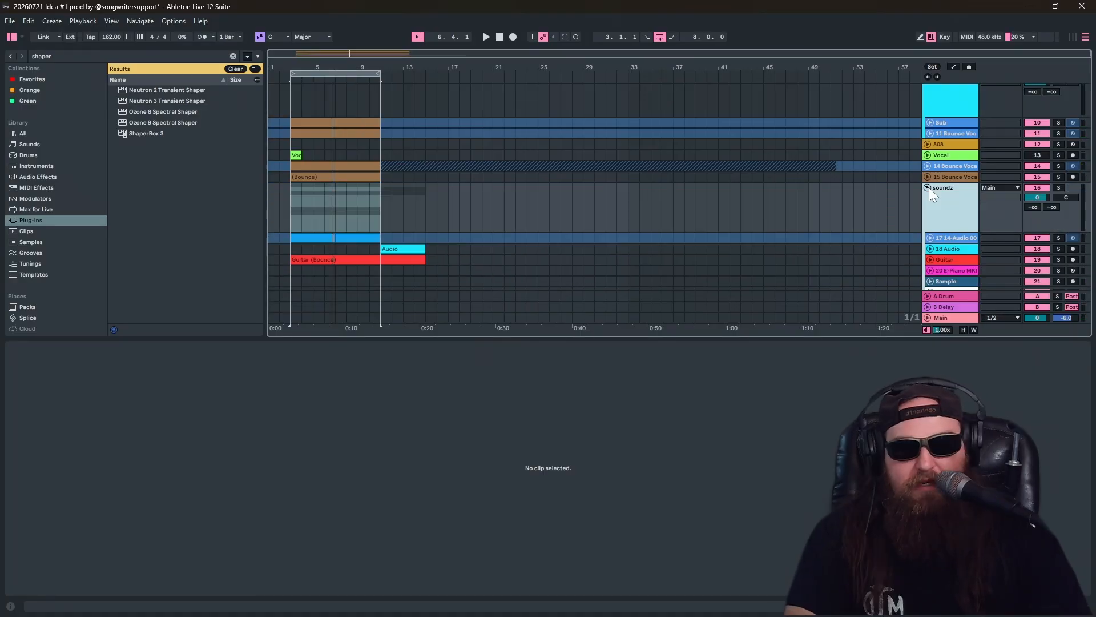
{"action": "left_click_drag", "start_coordinate": [137, 140], "coordinate": [947, 240]}
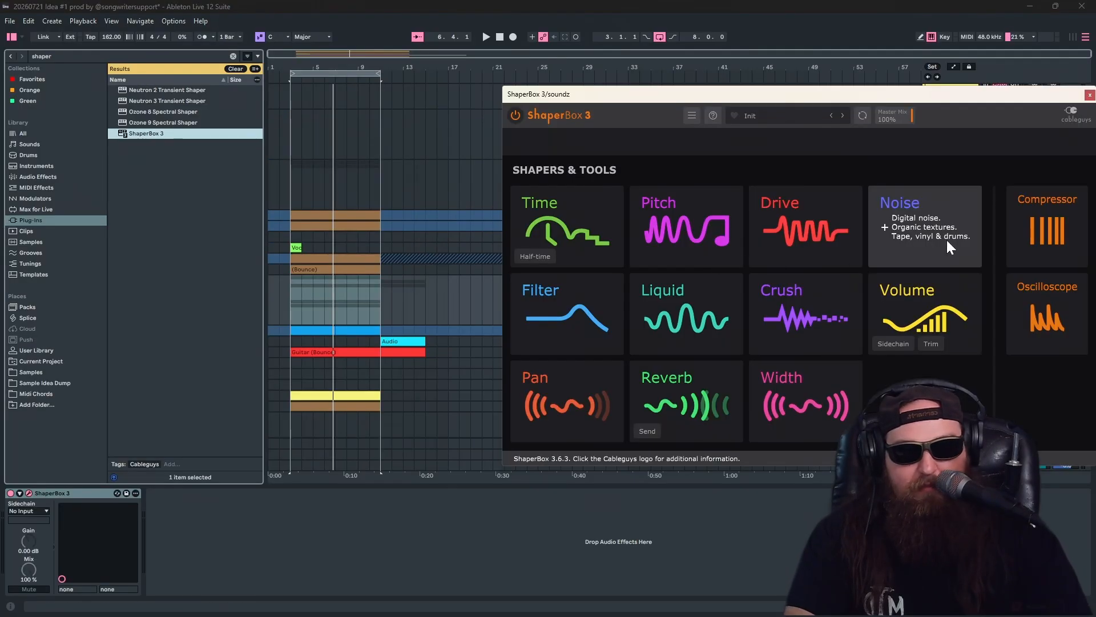
{"action": "left_click", "coordinate": [902, 345]}
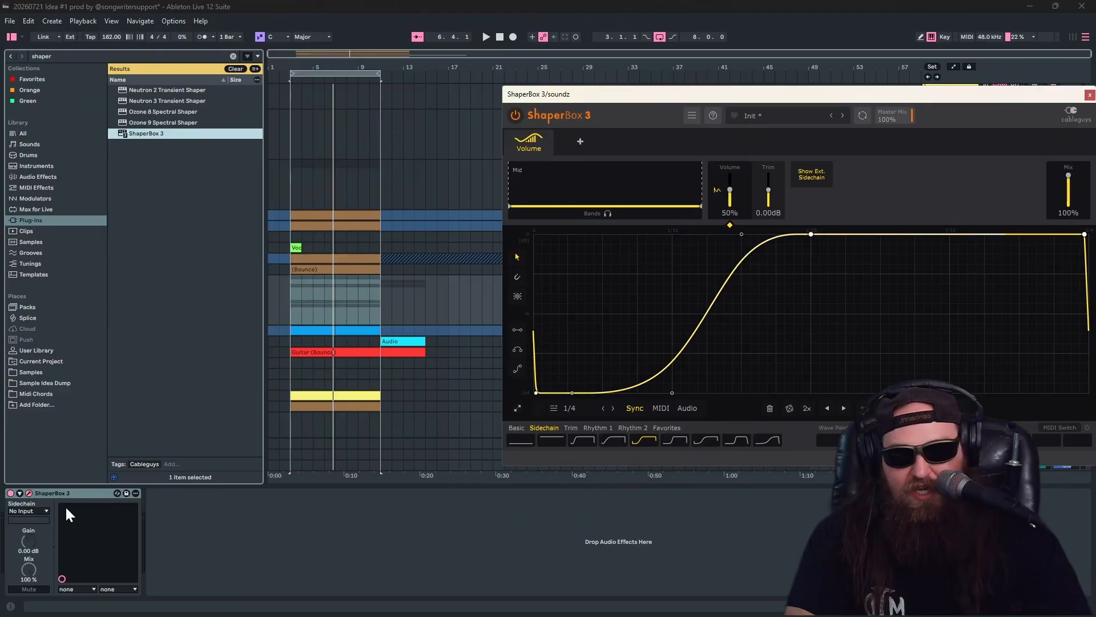
- Set ShaperBox 3's sidechain source to Drums and trigger its volume curve from audio
{"action": "left_click", "coordinate": [16, 510]}
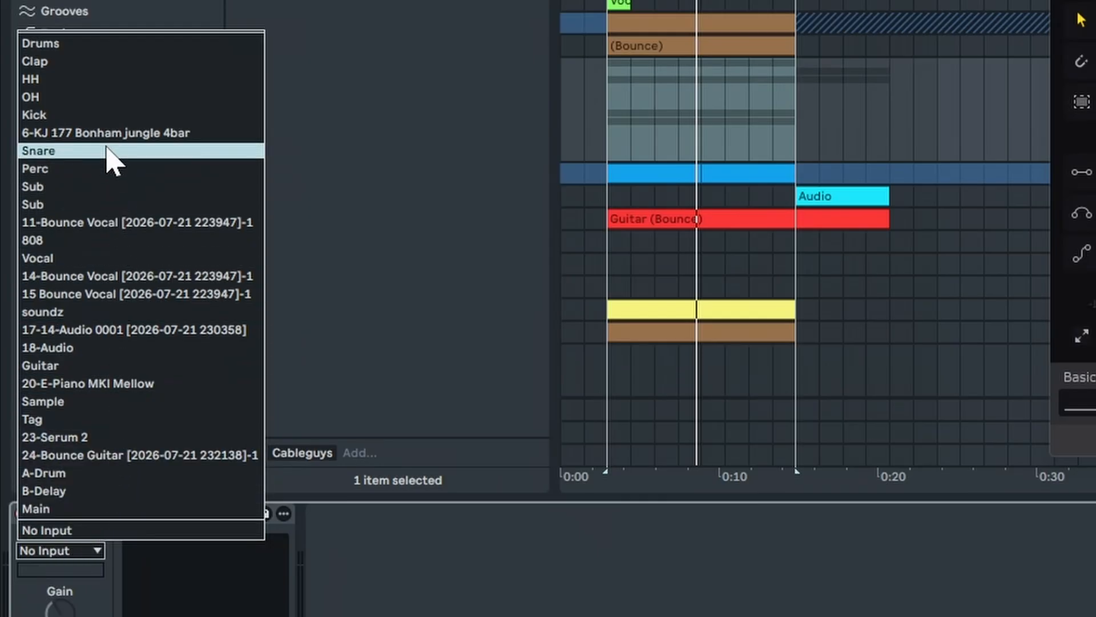
{"action": "left_click", "coordinate": [113, 51]}
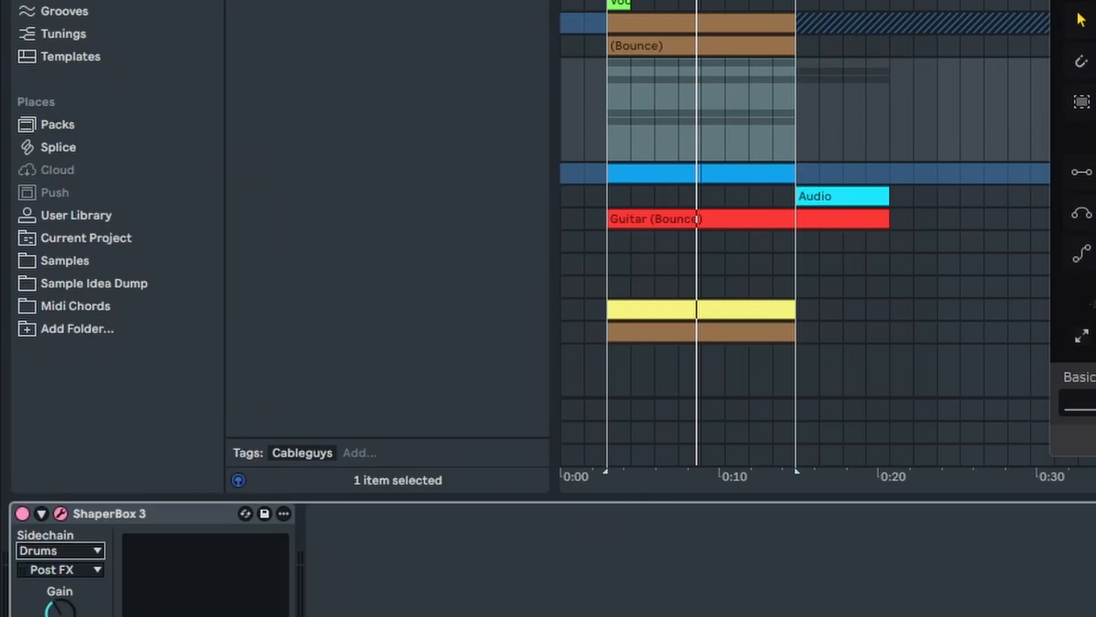
{"action": "left_click_drag", "start_coordinate": [771, 97], "coordinate": [503, 151]}
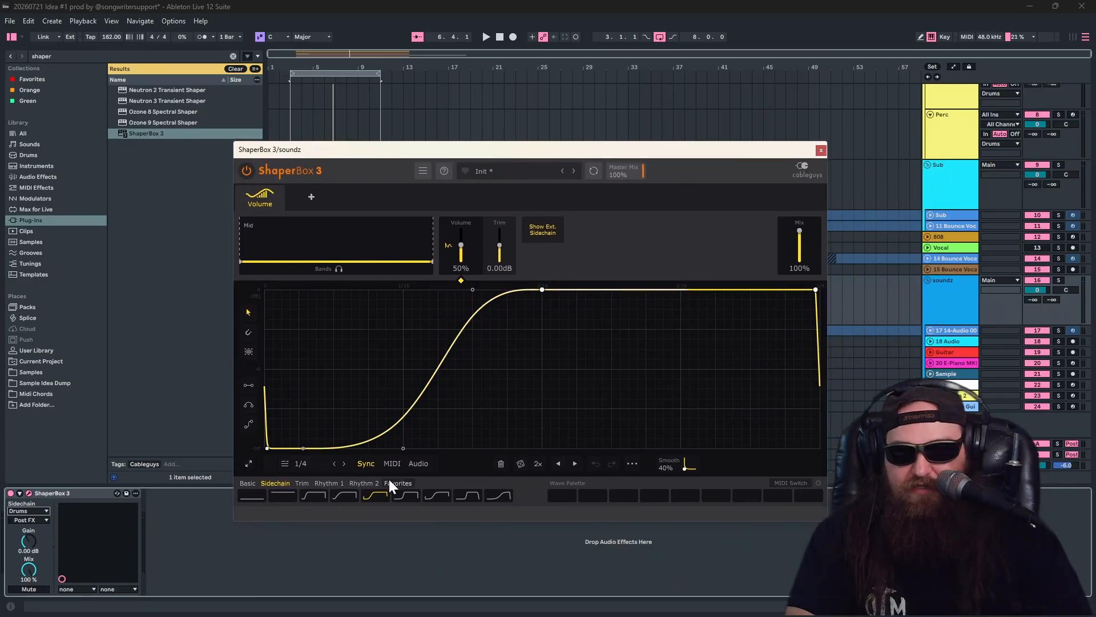
{"action": "left_click", "coordinate": [418, 464]}
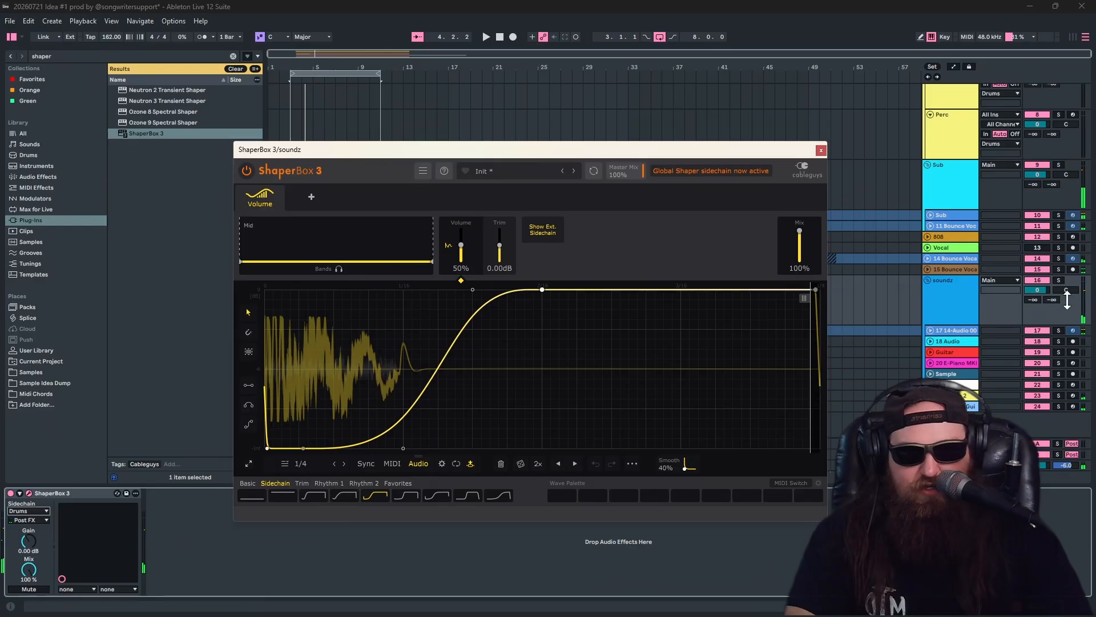
- Solo the soundz group during playback and set the audio trigger's input filter to low cutoff Off with a lowered high cutoff
{"action": "left_click", "coordinate": [1058, 281]}
{"action": "key", "text": "space"}
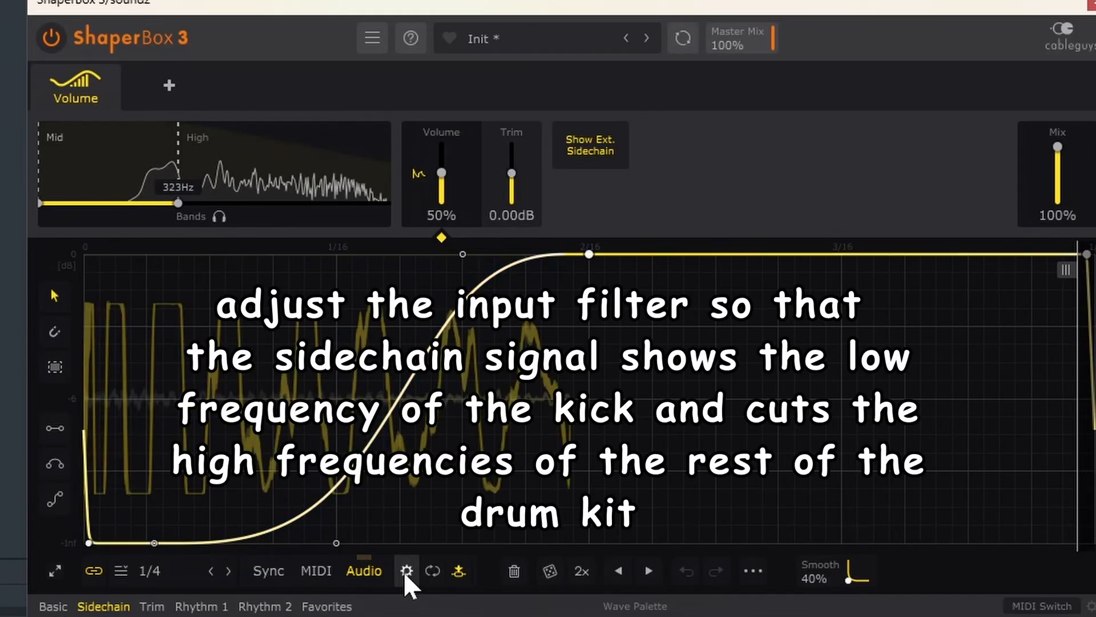
{"action": "left_click", "coordinate": [442, 463]}
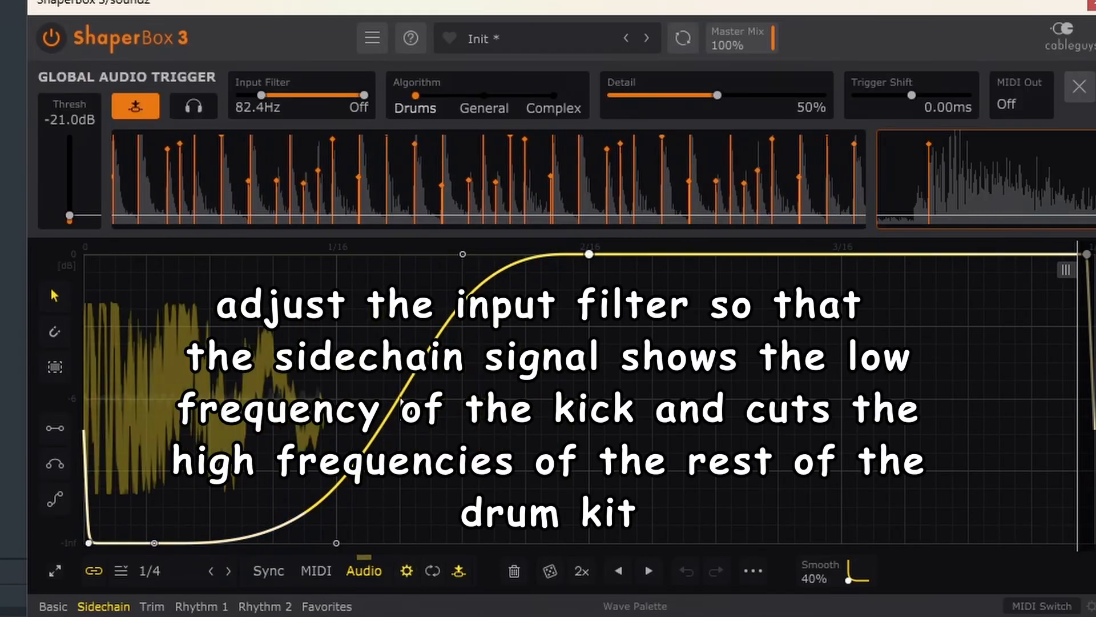
{"action": "left_click_drag", "start_coordinate": [262, 95], "coordinate": [237, 96]}
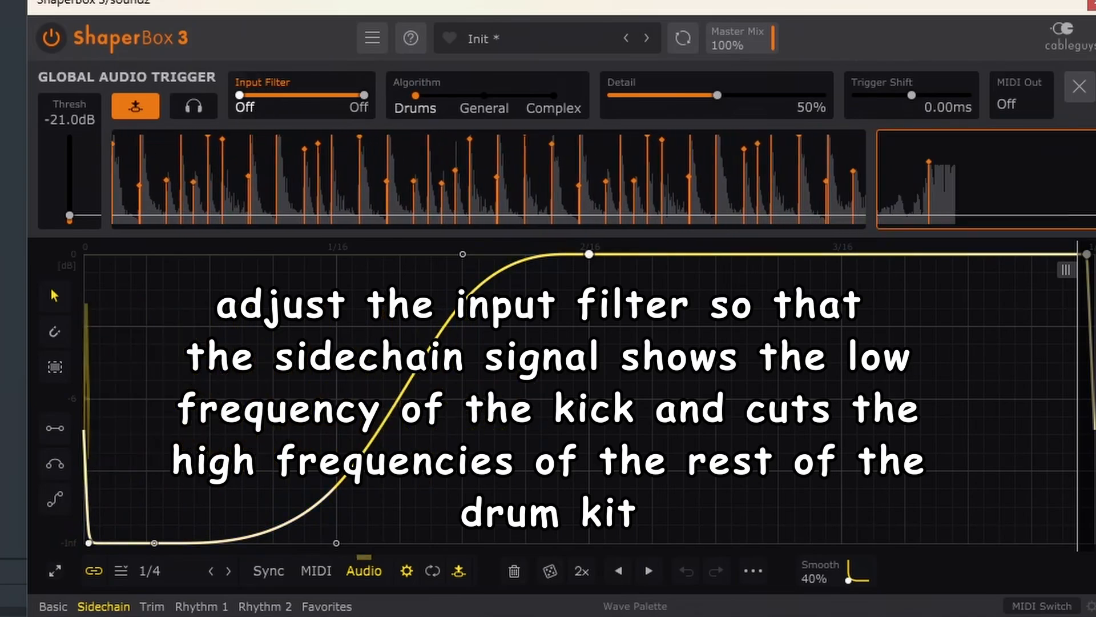
{"action": "left_click_drag", "start_coordinate": [363, 95], "coordinate": [283, 95]}
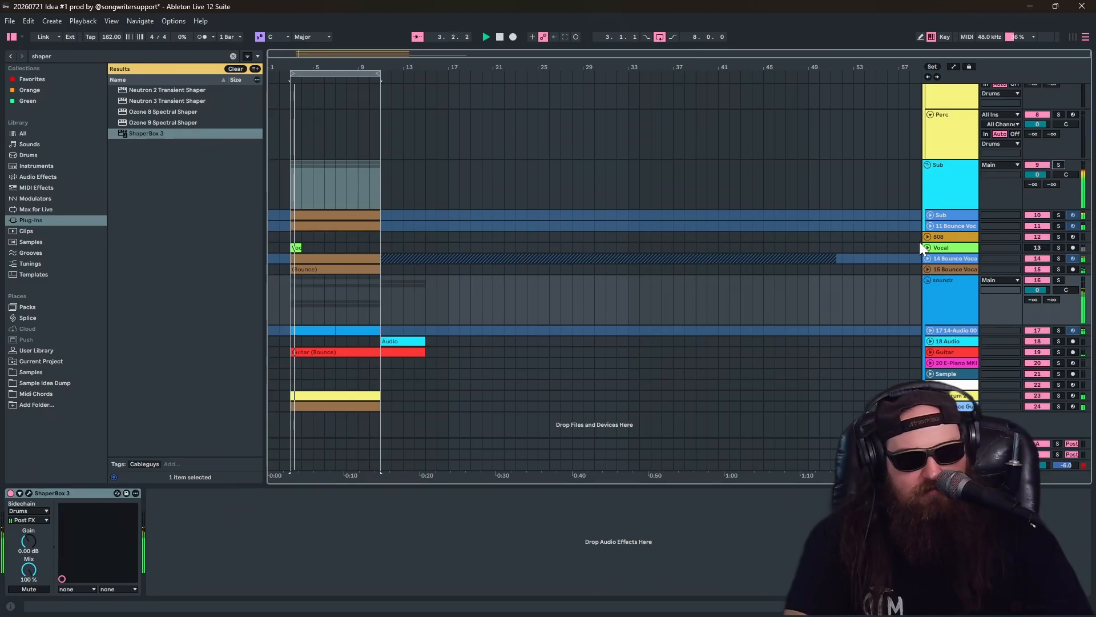
- Review the drum, Sub and soundz tracks during playback and select the soundz group
{"action": "scroll", "coordinate": [920, 242], "scroll_direction": "up", "scroll_amount": 3}
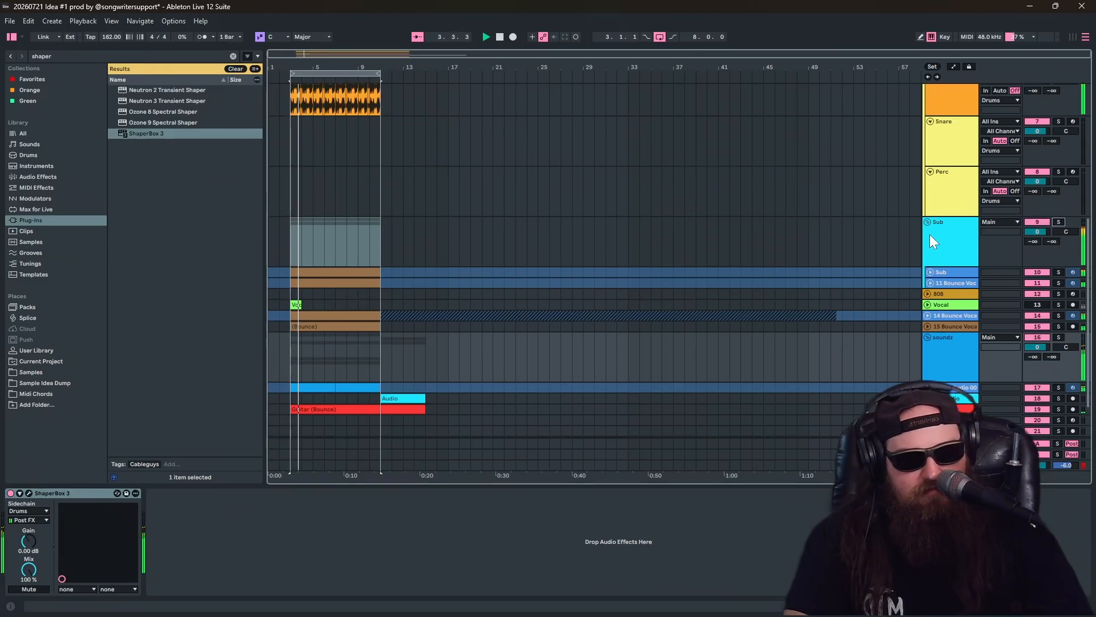
{"action": "scroll", "coordinate": [931, 239], "scroll_direction": "up", "scroll_amount": 5}
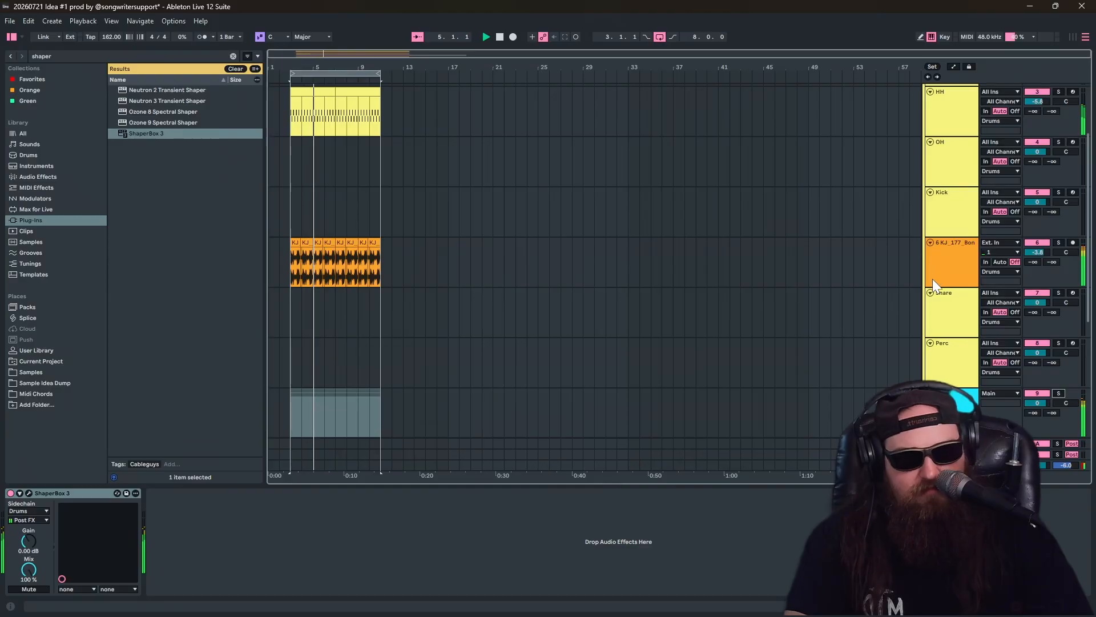
{"action": "scroll", "coordinate": [934, 280], "scroll_direction": "down", "scroll_amount": 8}
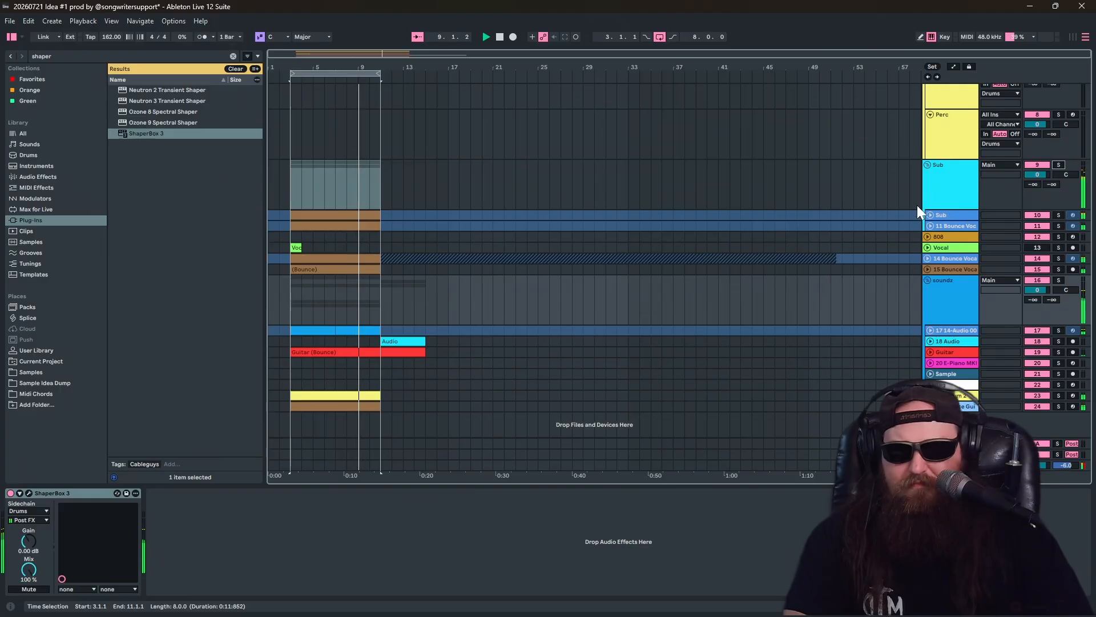
{"action": "left_click", "coordinate": [971, 293]}
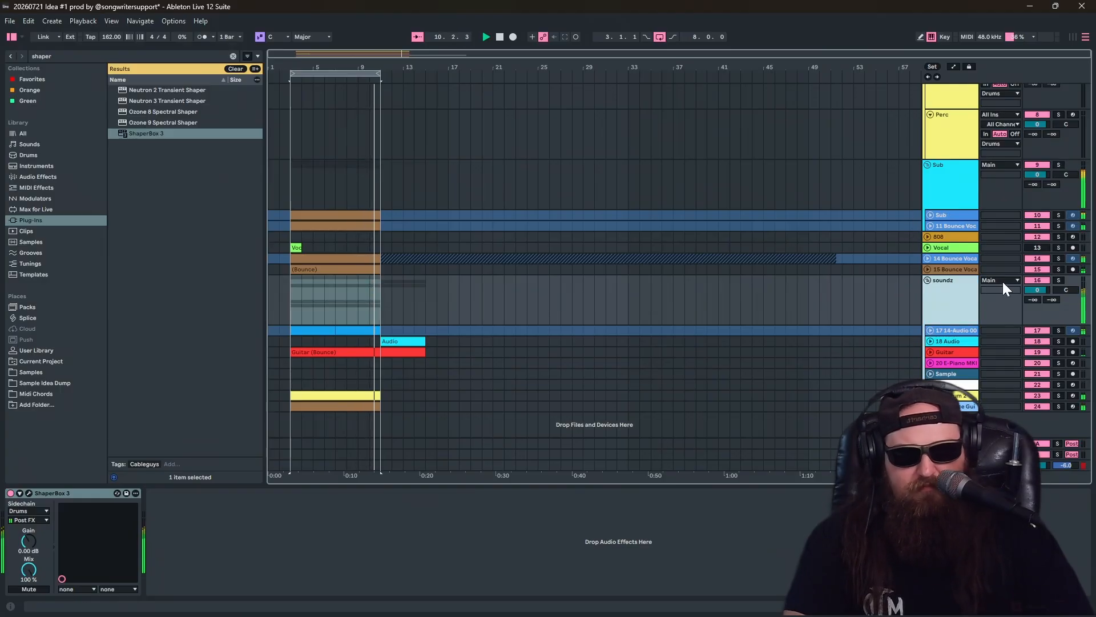